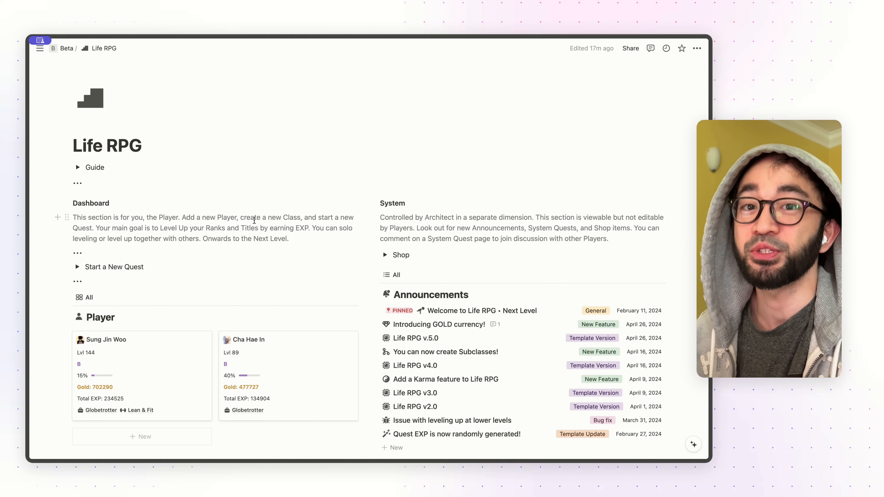
# Look over the Dashboard's Player cards and the main-class cards in the Class section of the Life RPG page
pyautogui.scroll(-2, 189, 240)
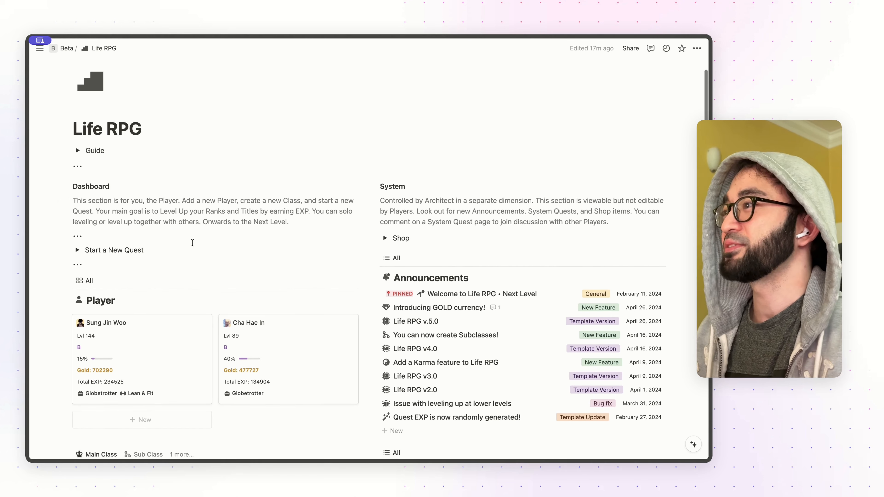
pyautogui.scroll(-2, 189, 237)
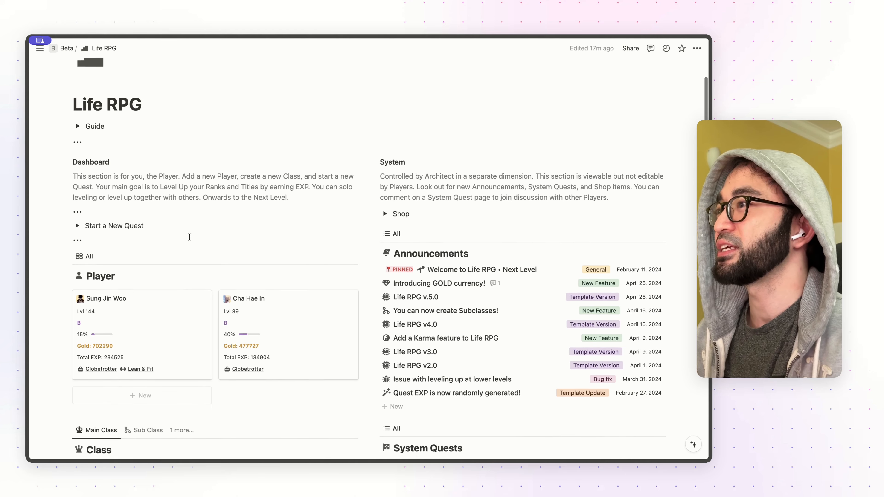
pyautogui.scroll(-7, 184, 181)
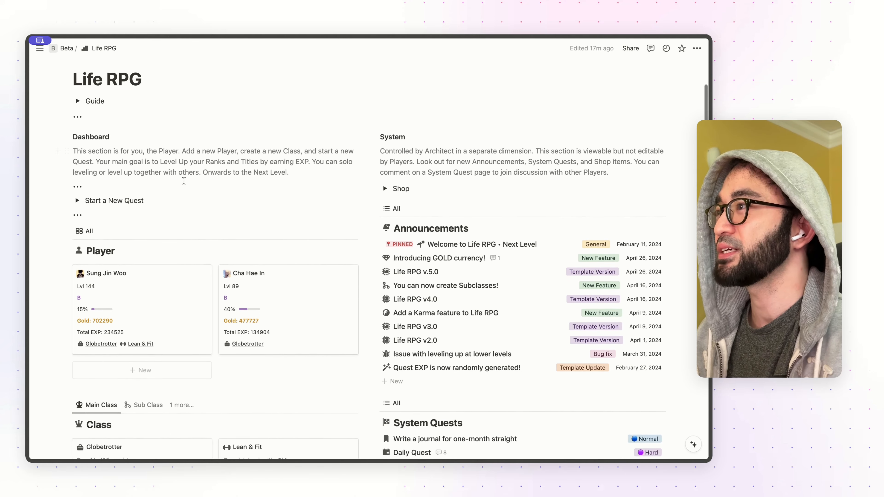
pyautogui.scroll(-2, 184, 181)
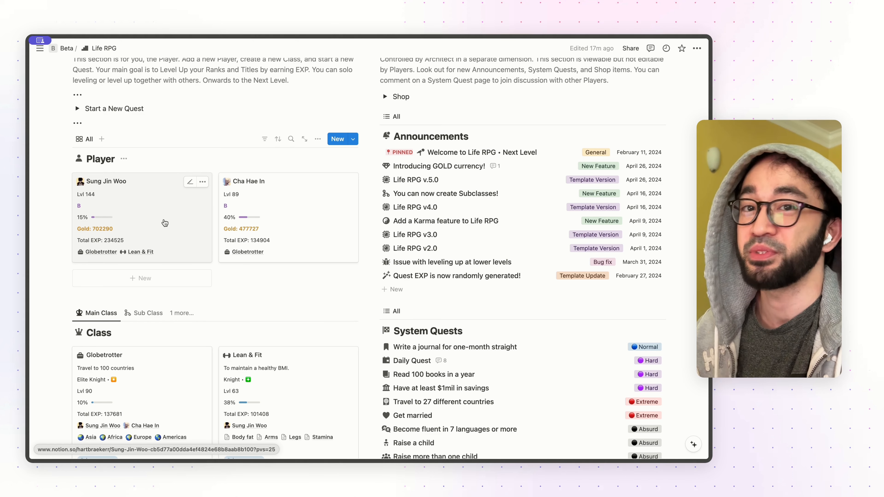
pyautogui.scroll(-5, 163, 222)
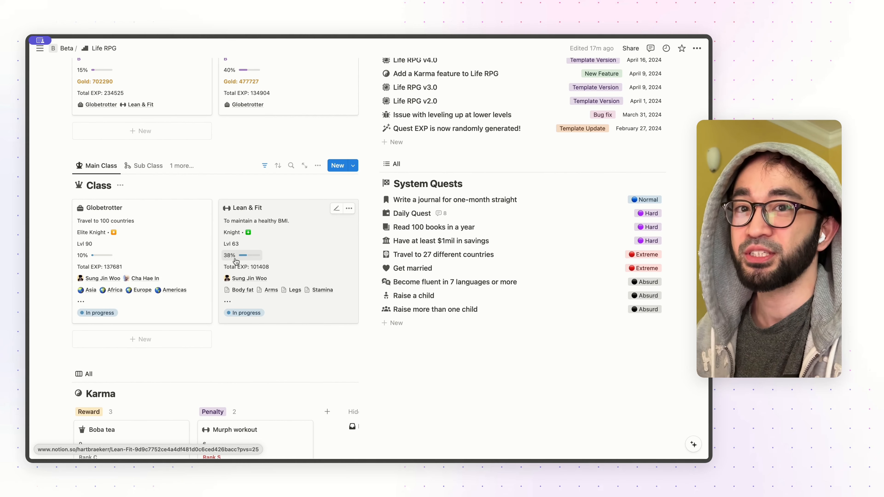
pyautogui.scroll(2, 164, 246)
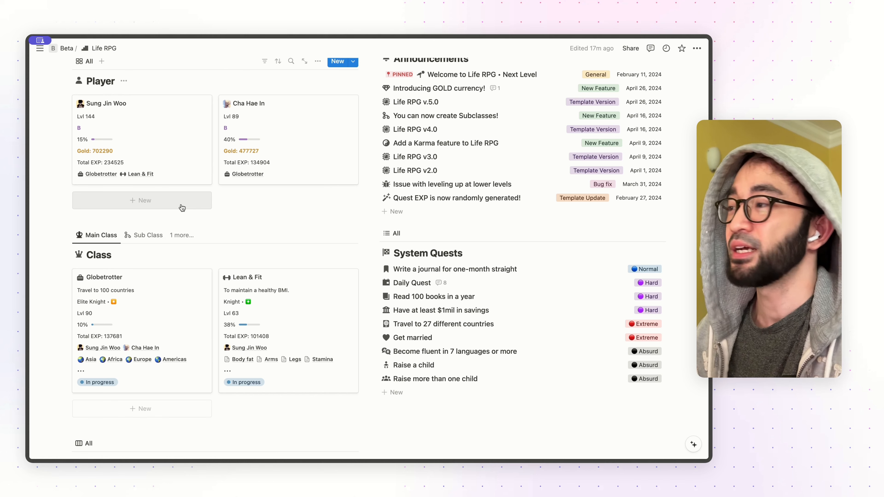
pyautogui.scroll(-1, 181, 292)
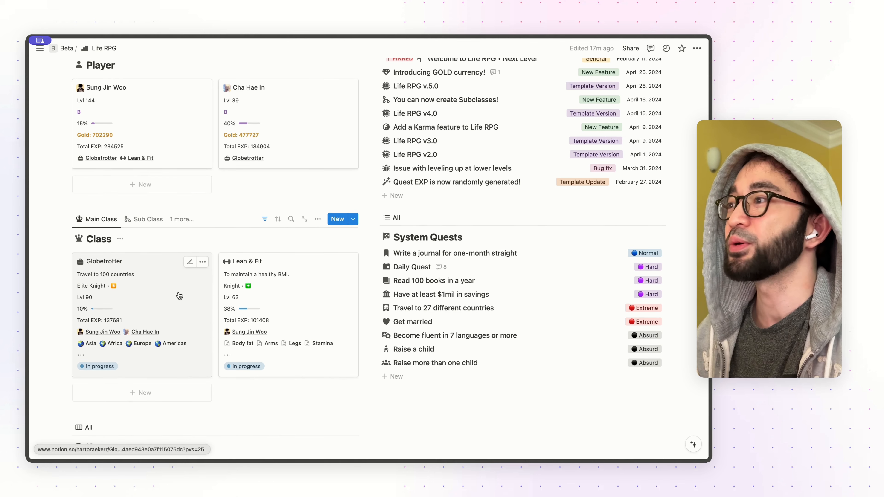
pyautogui.scroll(-1, 180, 296)
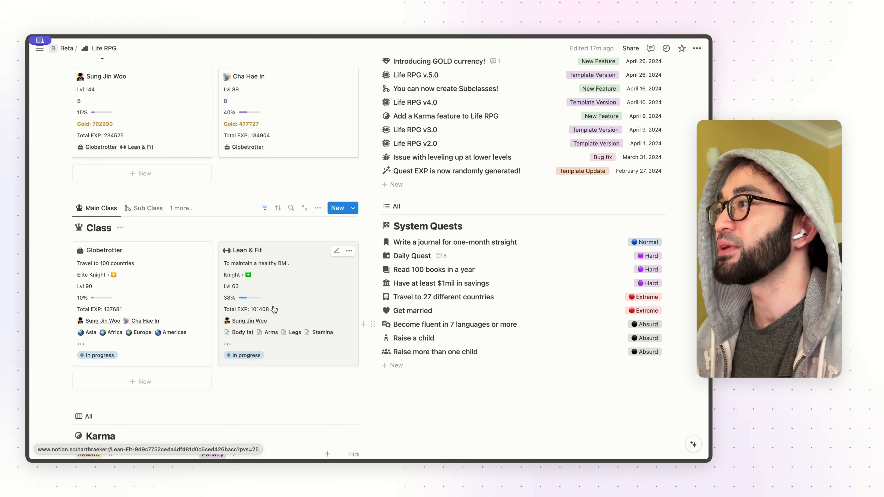
pyautogui.click(148, 209)
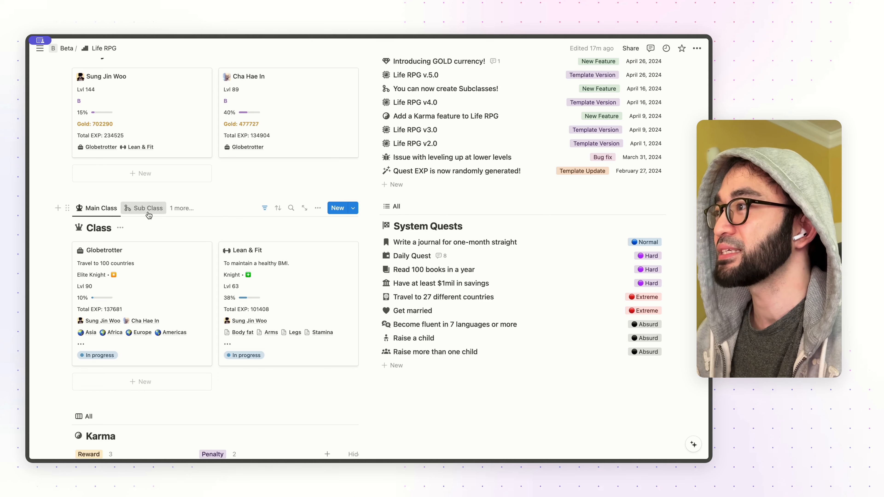
pyautogui.click(94, 209)
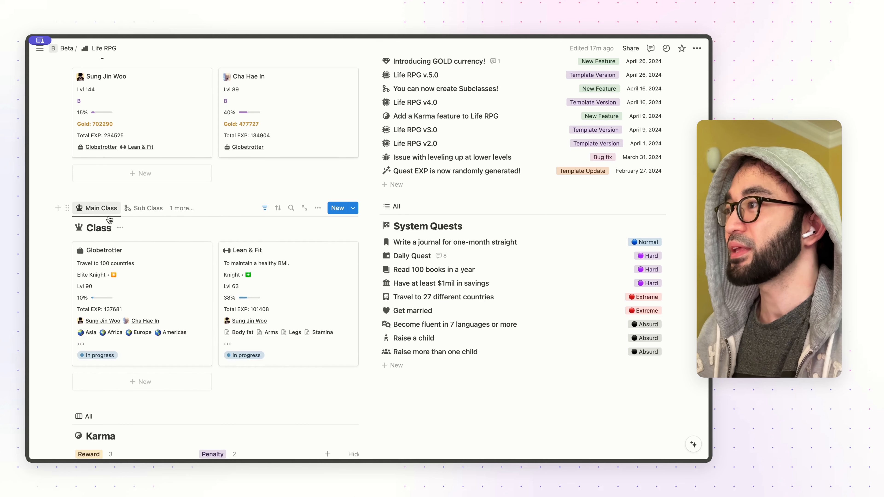
# Examine the Karma board's Reward and Penalty cards and the active Quests board below it
pyautogui.scroll(-6, 209, 296)
pyautogui.scroll(-2, 225, 296)
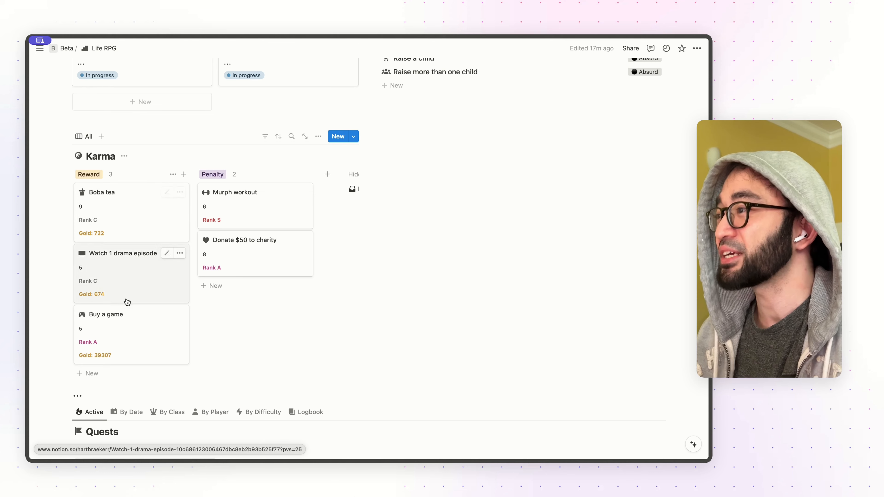
pyautogui.scroll(-1, 125, 326)
pyautogui.scroll(2, 123, 326)
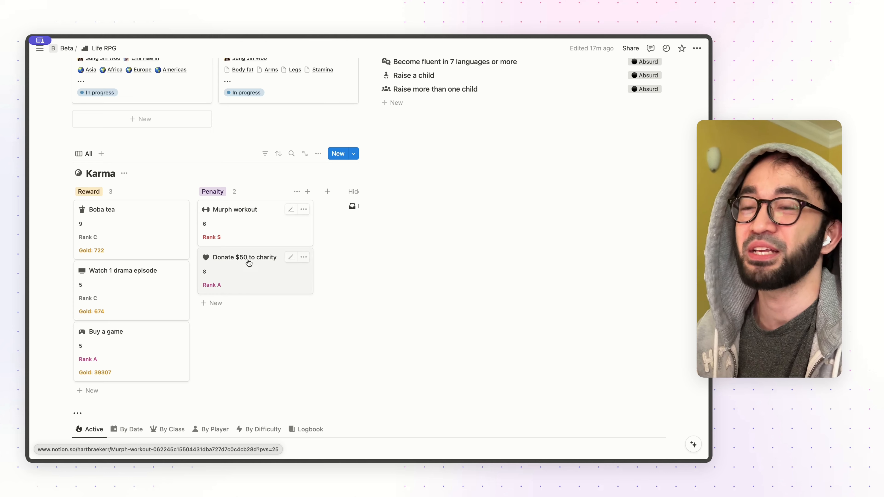
pyautogui.scroll(-4, 223, 274)
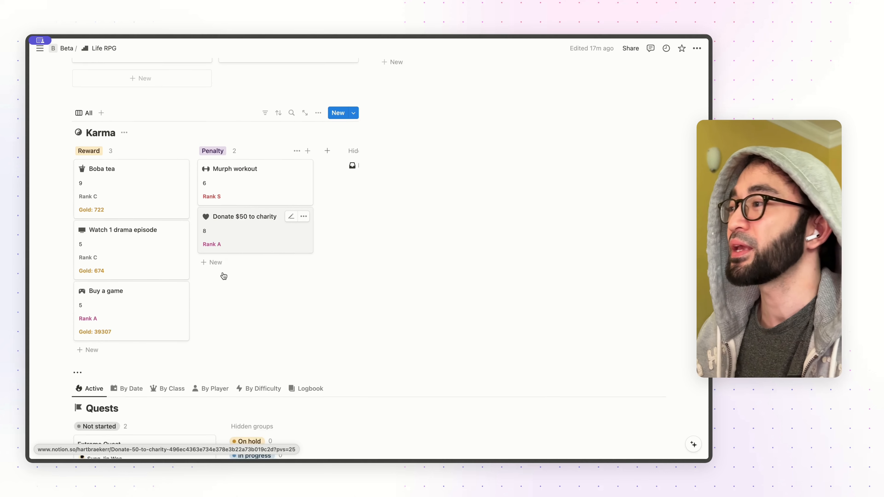
pyautogui.scroll(-5, 223, 272)
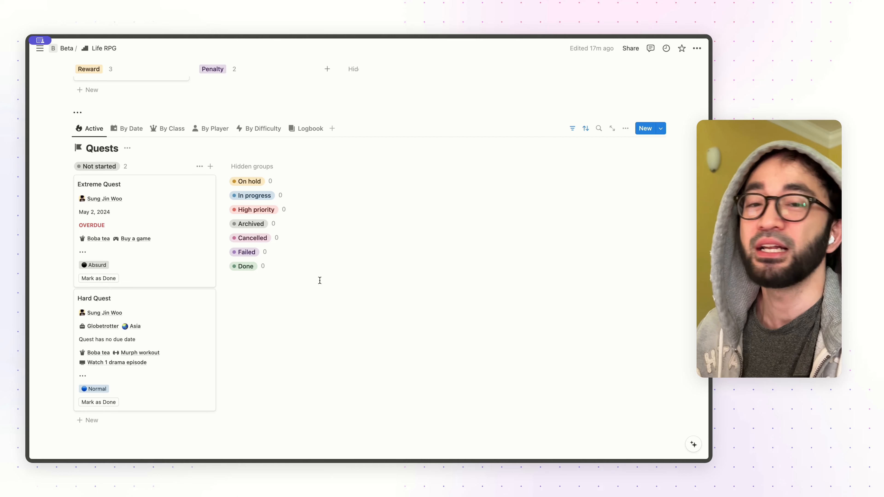
# Return to the System section and review its introduction and the Announcements list
pyautogui.scroll(15, 314, 288)
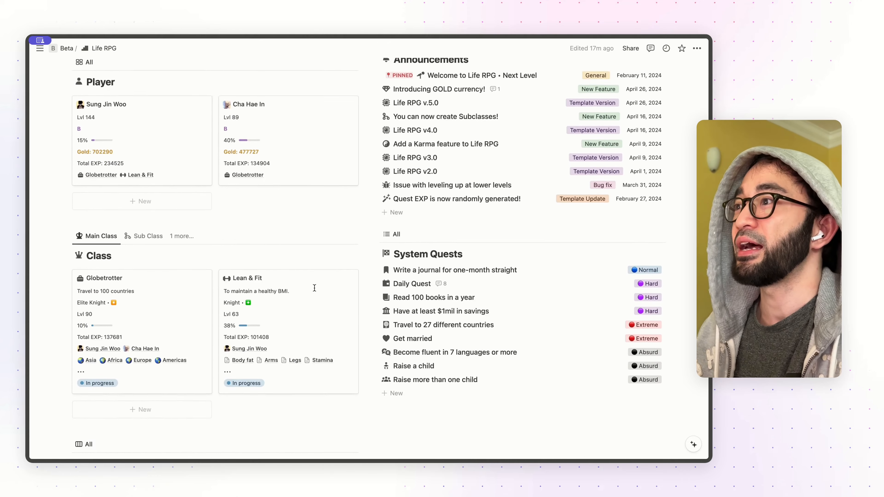
pyautogui.scroll(6, 314, 288)
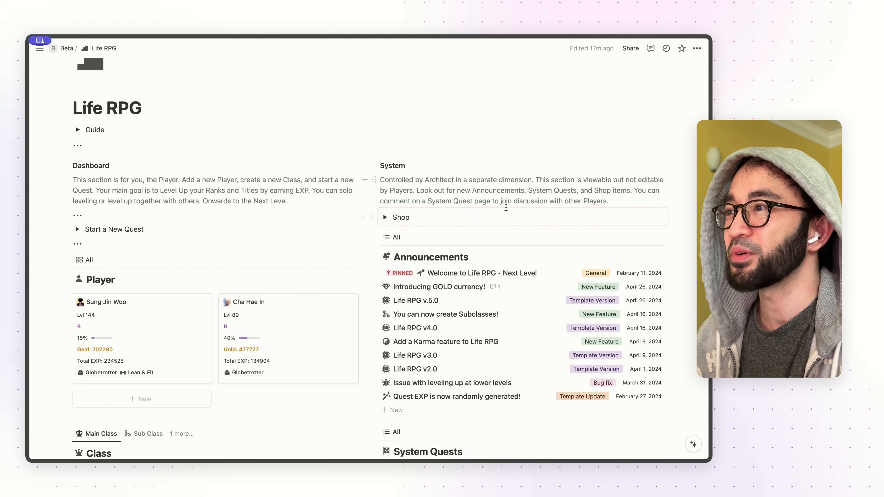
pyautogui.scroll(-3, 510, 160)
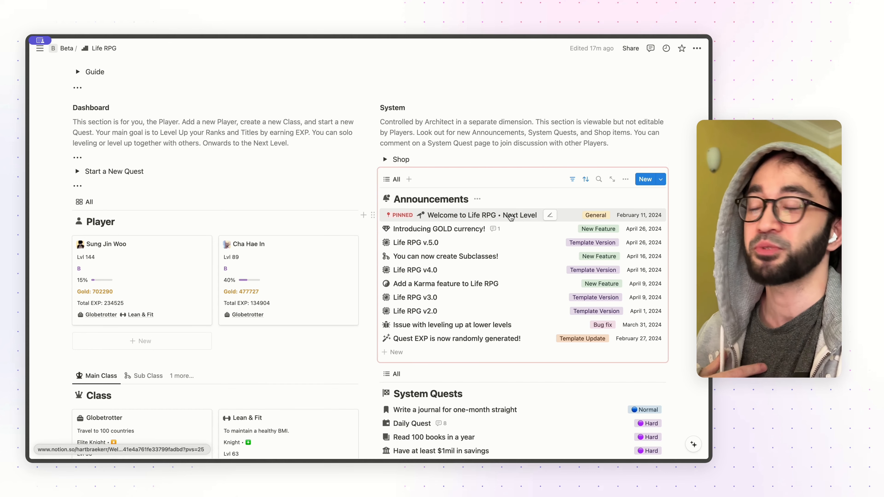
pyautogui.scroll(-1, 510, 218)
pyautogui.scroll(2, 510, 217)
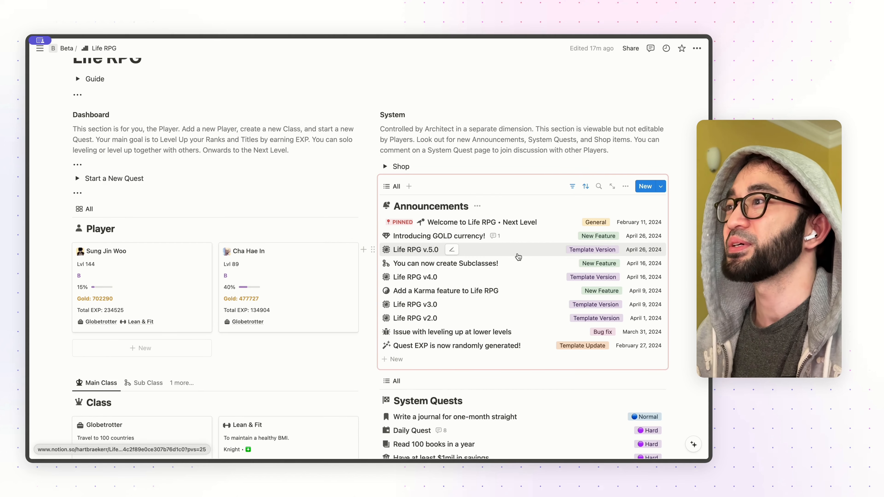
pyautogui.scroll(1, 517, 255)
pyautogui.scroll(-1, 470, 278)
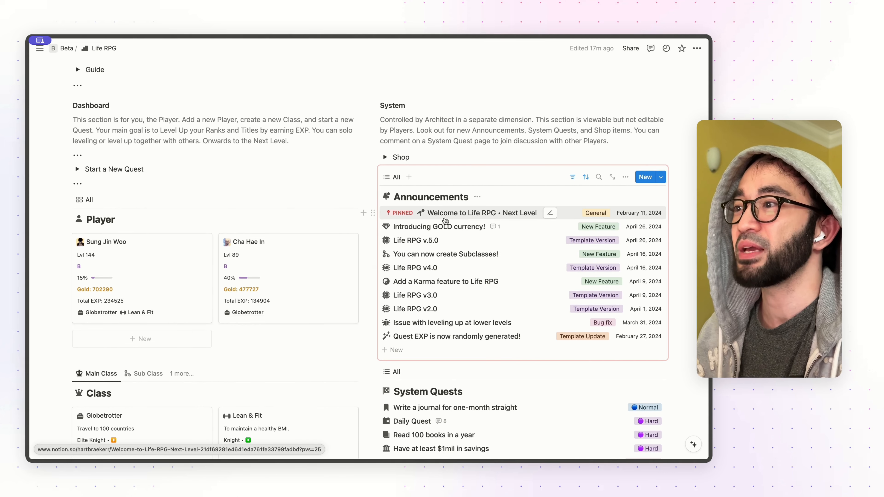
pyautogui.scroll(-3, 452, 221)
pyautogui.scroll(1, 471, 229)
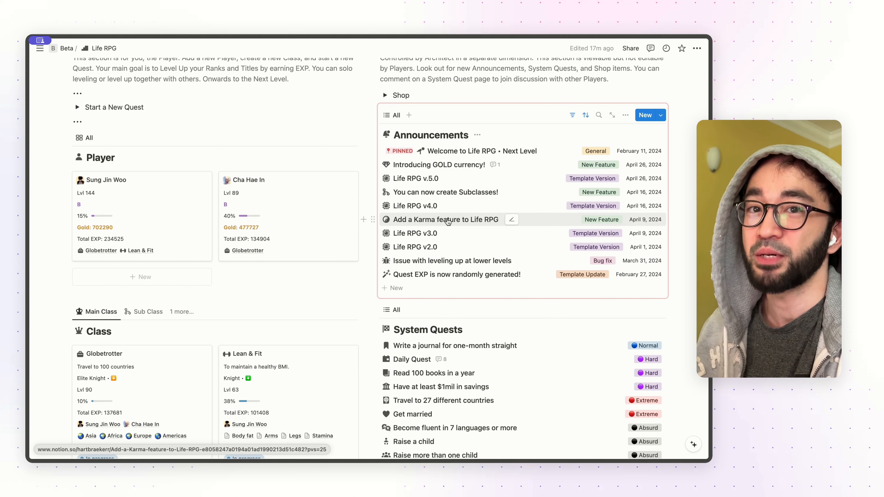
pyautogui.scroll(2, 449, 223)
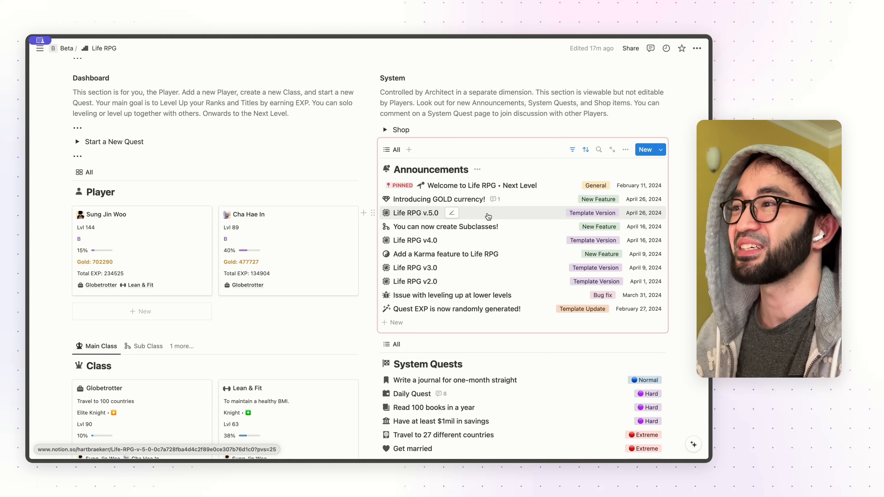
# Open Daily Quest from the System Quests list, read its goals and comments, close it and return to the start of the page
pyautogui.scroll(-3, 488, 216)
pyautogui.scroll(-2, 489, 217)
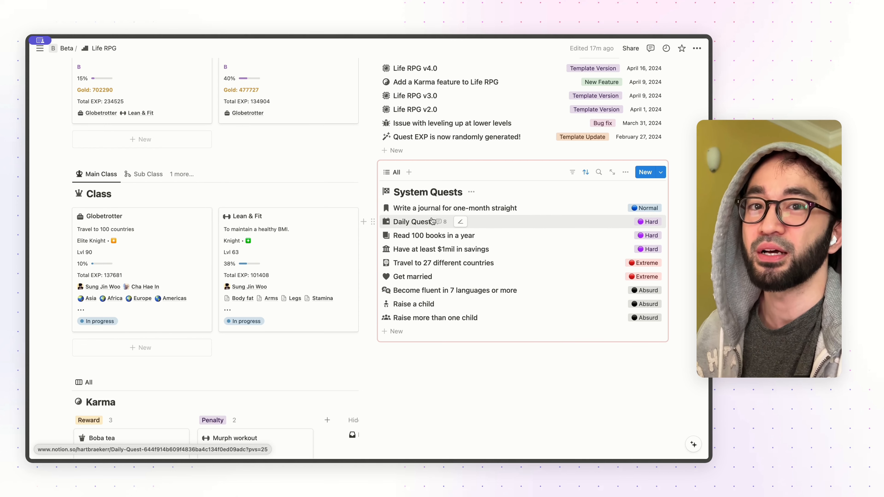
pyautogui.scroll(-10, 431, 220)
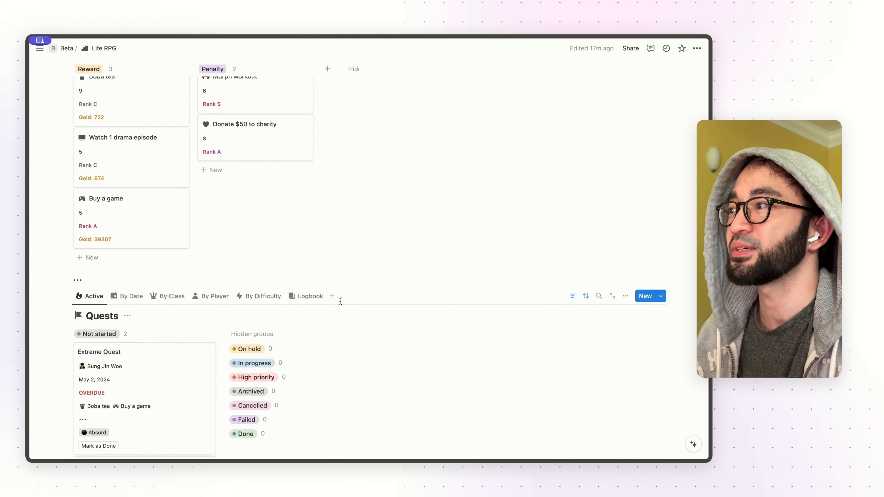
pyautogui.scroll(8, 340, 301)
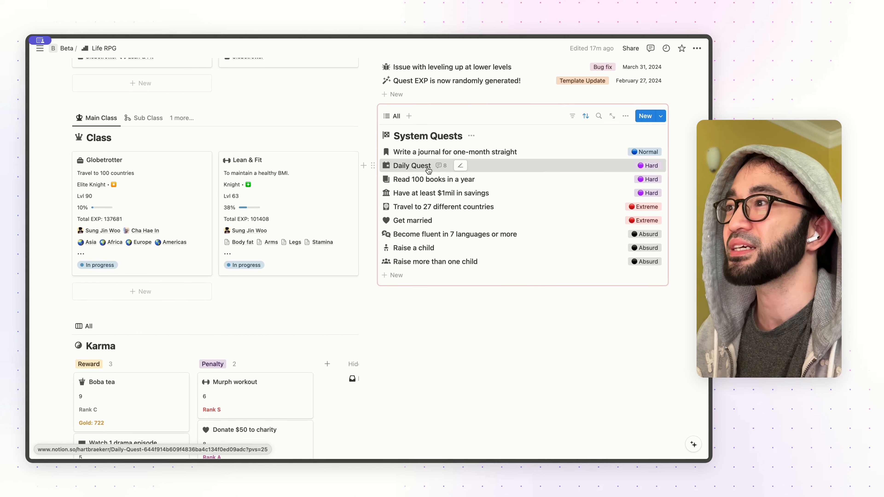
pyautogui.click(412, 165)
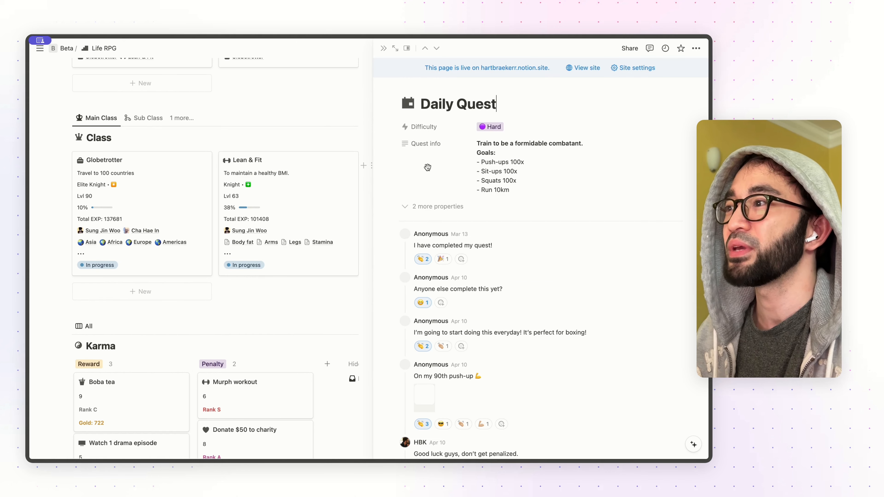
pyautogui.scroll(-5, 480, 265)
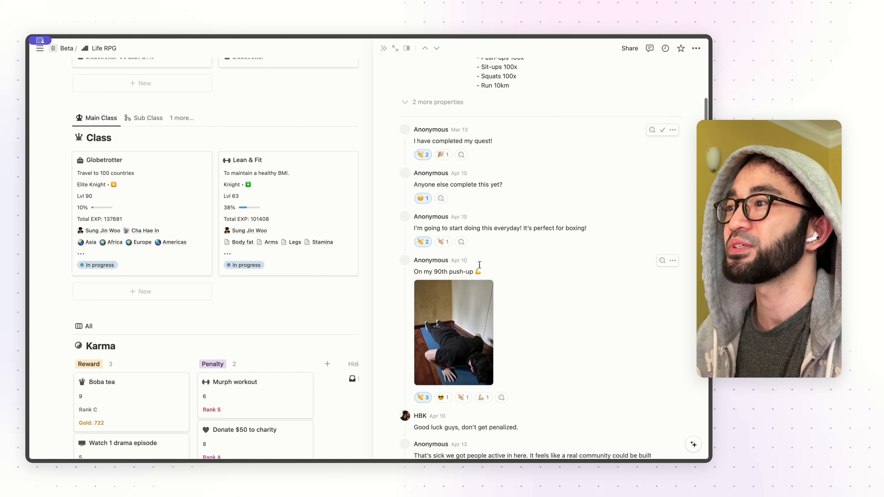
pyautogui.scroll(-2, 495, 253)
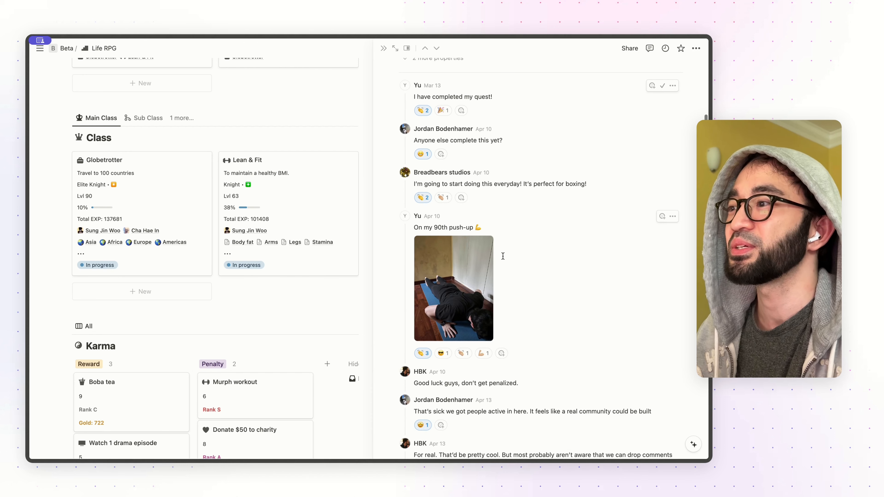
pyautogui.scroll(-2, 503, 256)
pyautogui.scroll(10, 503, 256)
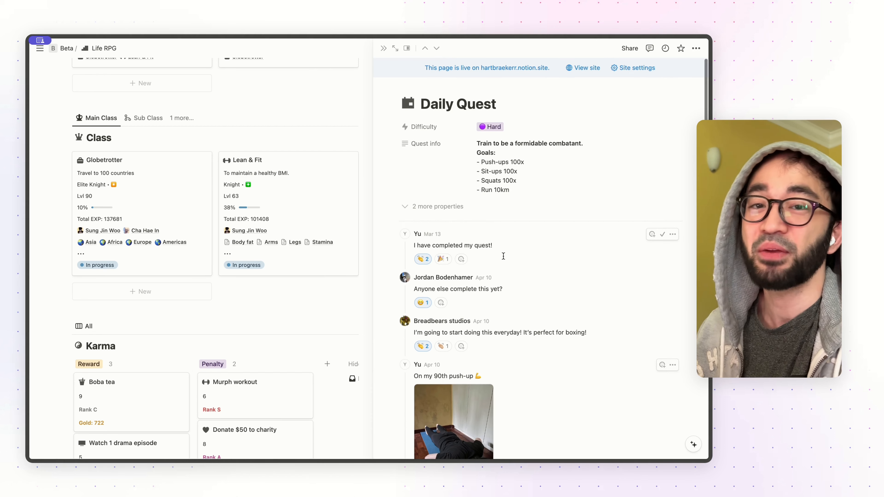
pyautogui.scroll(-1, 500, 277)
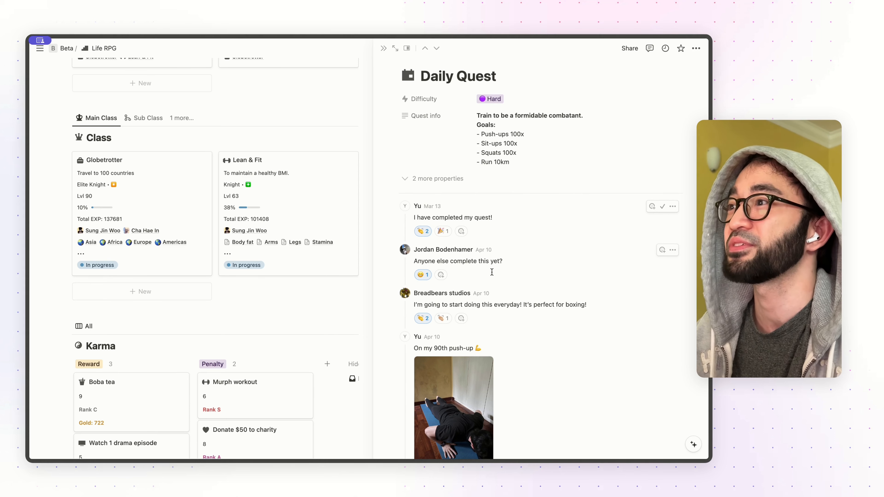
pyautogui.press('Escape')
pyautogui.scroll(5, 456, 195)
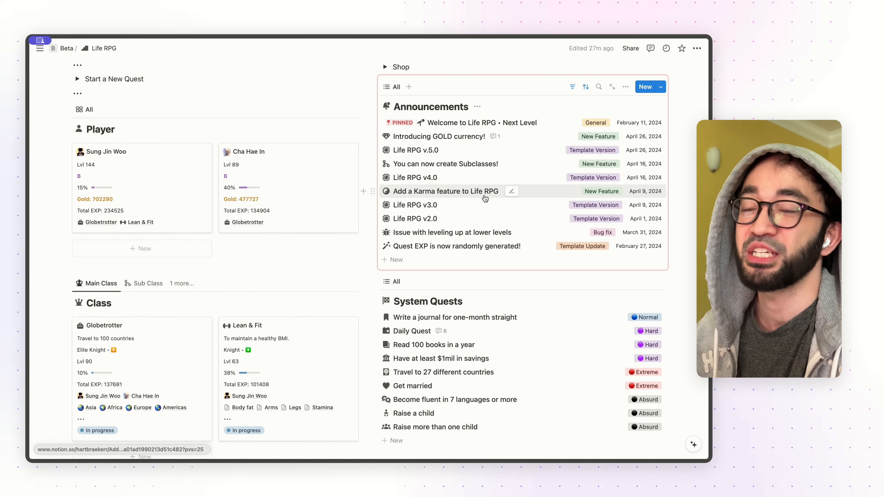
pyautogui.scroll(1, 484, 199)
pyautogui.scroll(4, 484, 198)
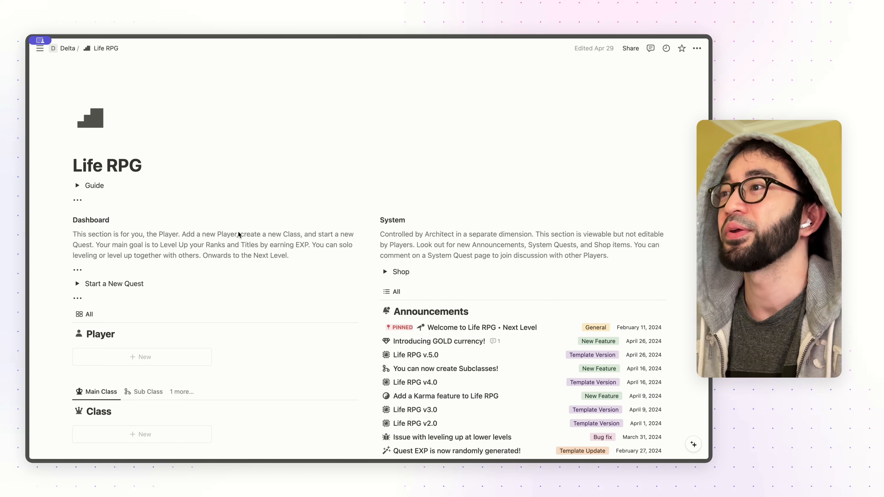
# Look through the Delta workspace's Life RPG page, from the Player and Class sections to Karma and Quests
pyautogui.scroll(-4, 215, 234)
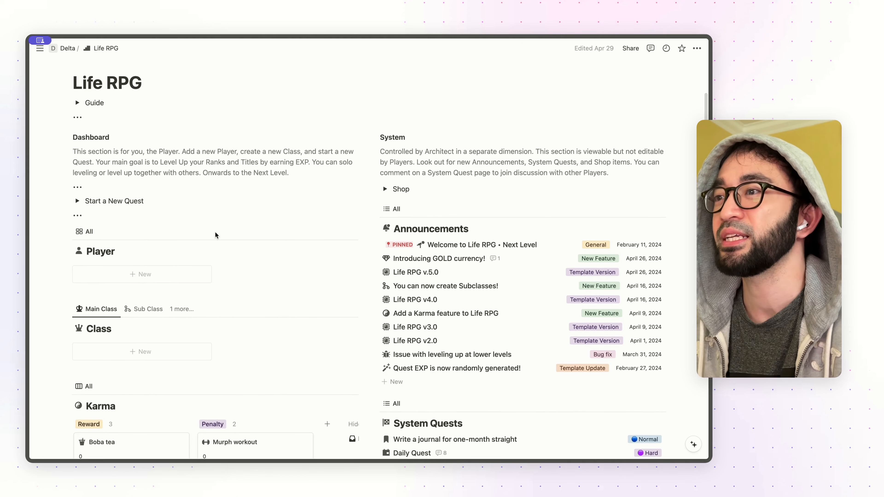
pyautogui.scroll(-1, 215, 232)
pyautogui.scroll(-7, 223, 186)
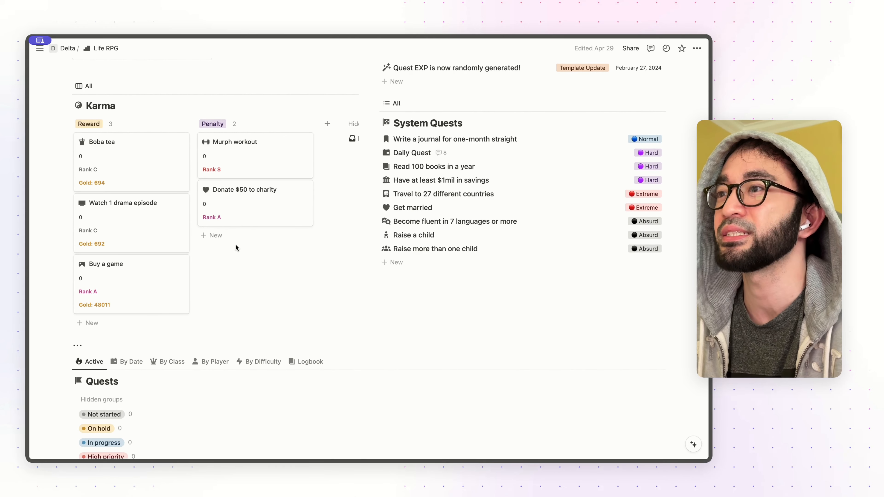
pyautogui.scroll(-5, 216, 264)
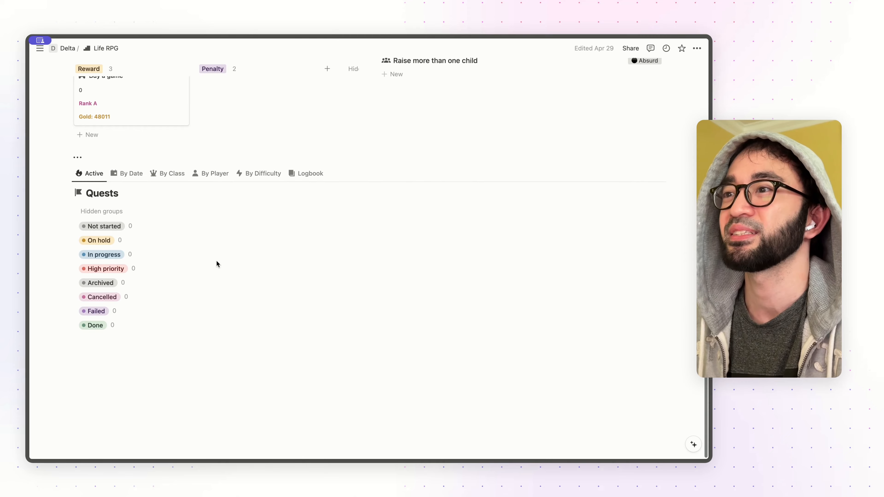
pyautogui.scroll(7, 216, 263)
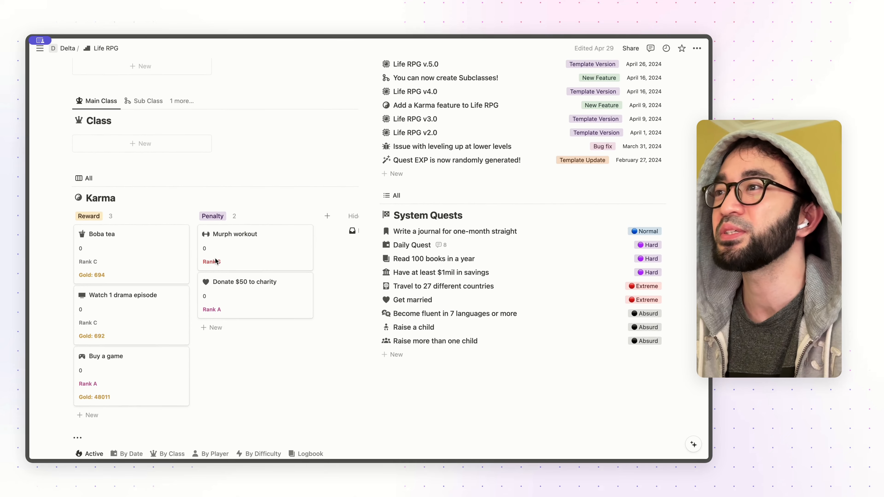
# Add a new player from the default Create a New Player template and name it Me
pyautogui.scroll(5, 217, 260)
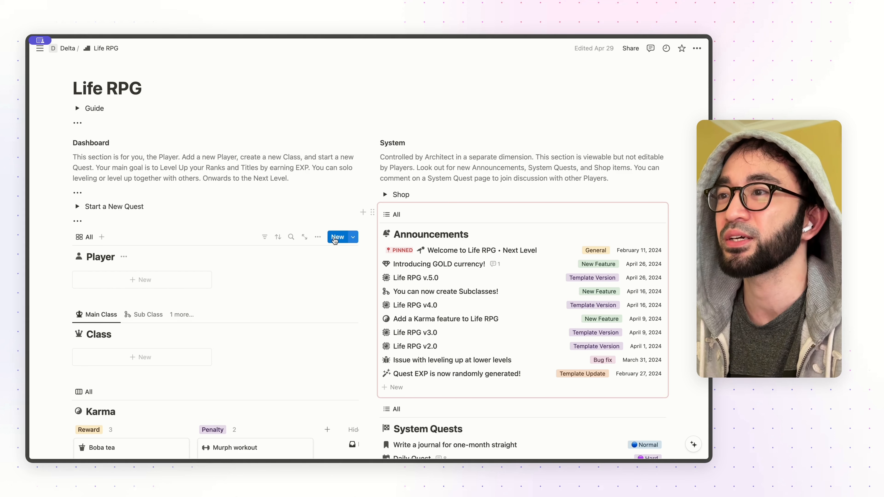
pyautogui.click(353, 237)
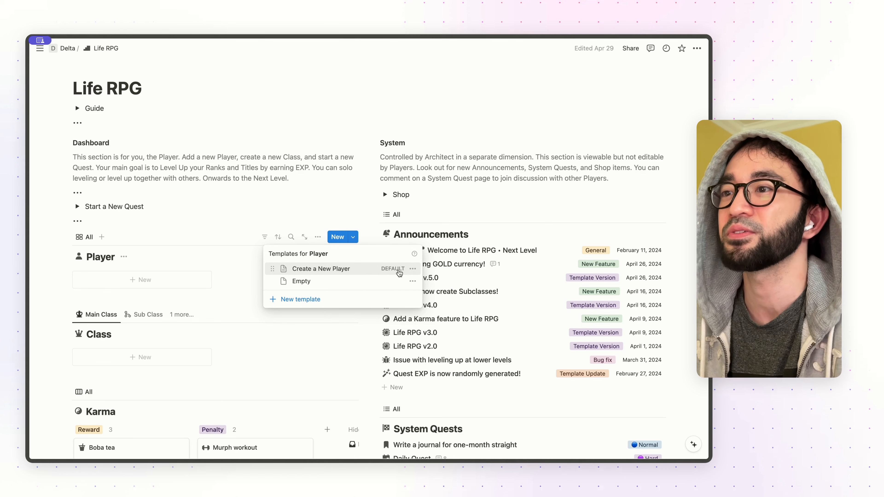
pyautogui.press('Escape')
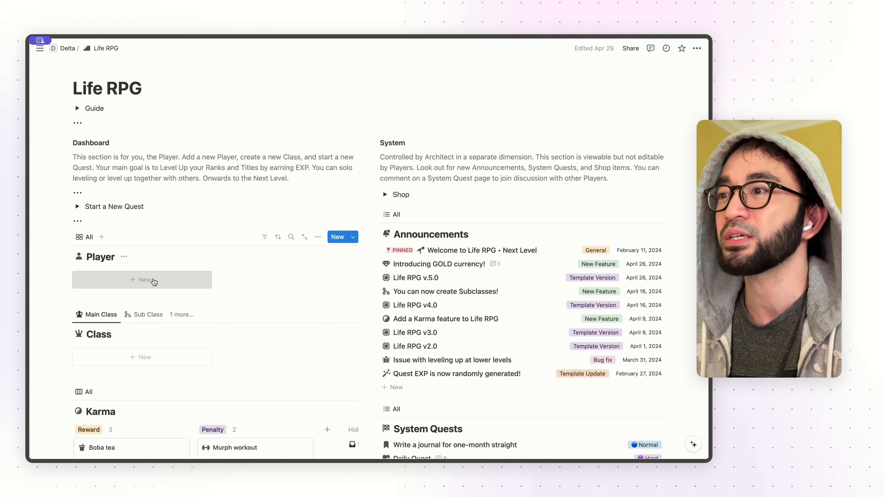
pyautogui.click(153, 282)
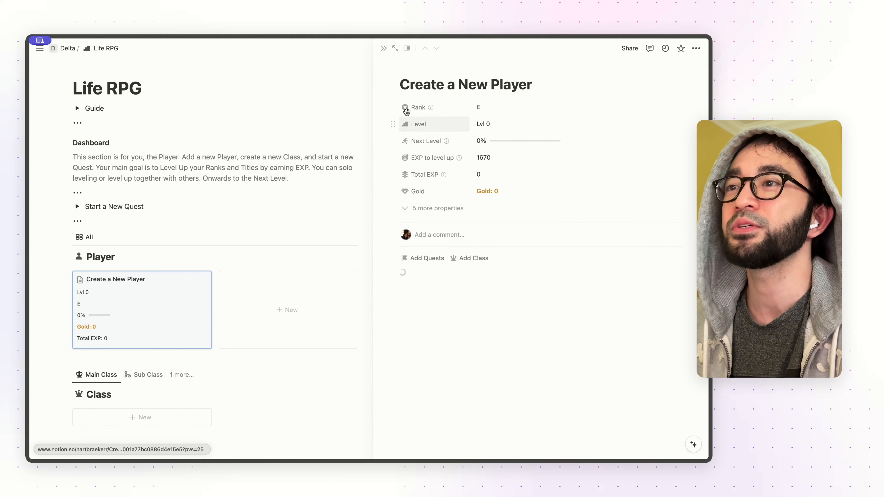
pyautogui.tripleClick(440, 82)
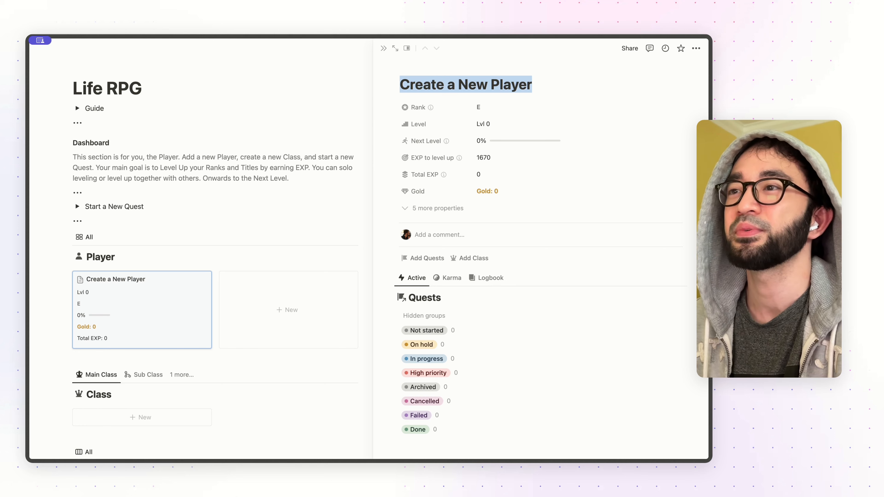
pyautogui.write('Me')
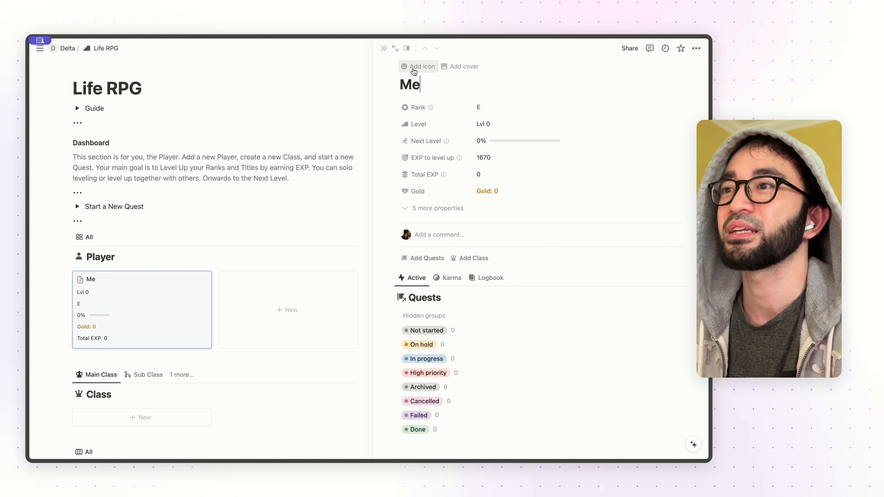
# Give the Me player page a dark person icon
pyautogui.click(415, 69)
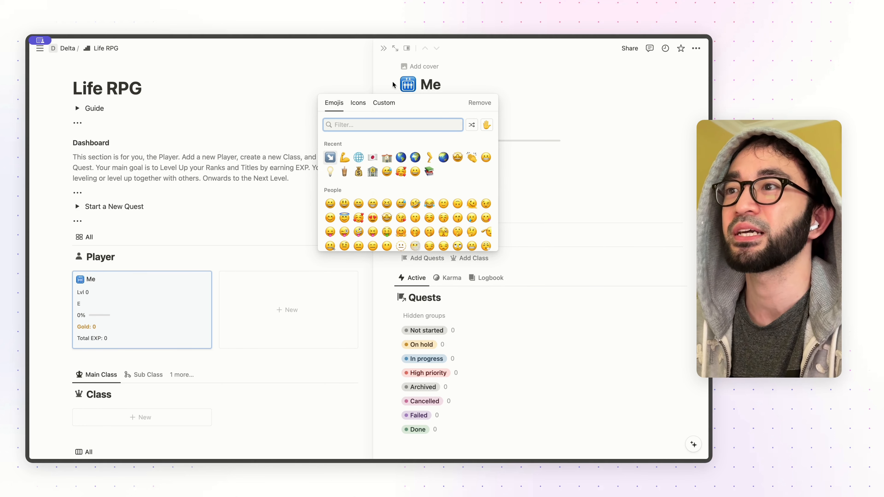
pyautogui.click(354, 103)
pyautogui.moveTo(330, 157)
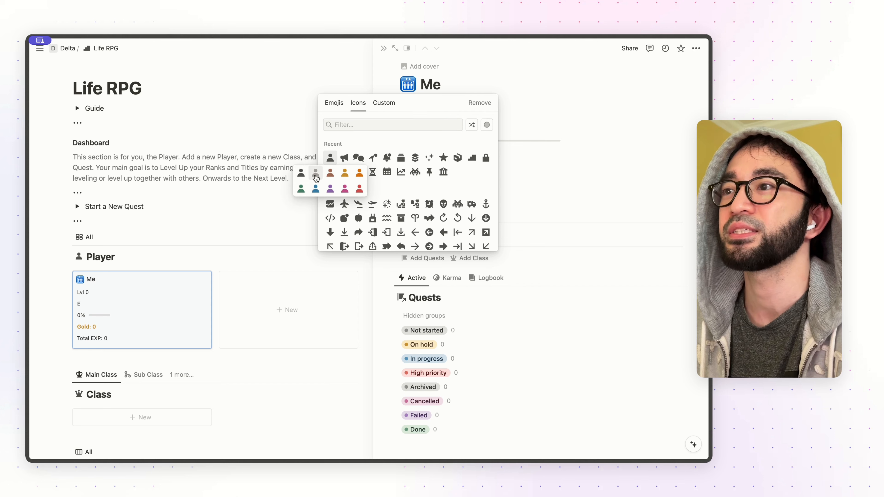
pyautogui.click(301, 176)
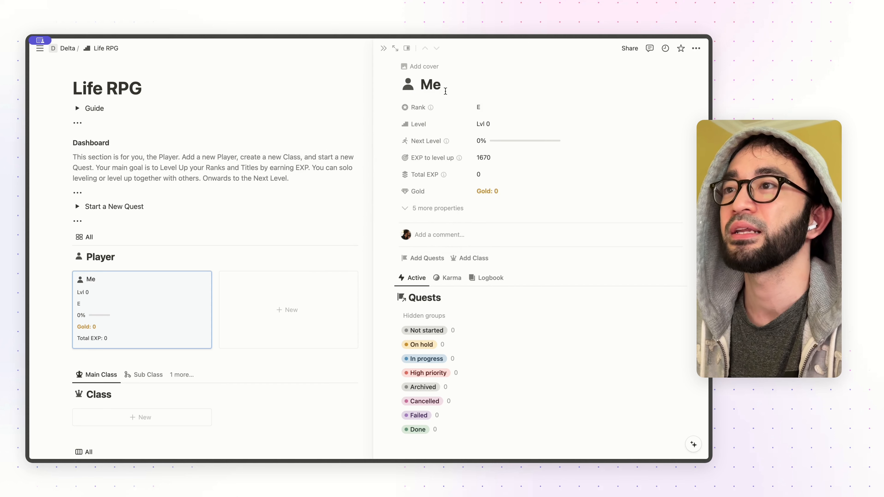
# Add a cover to the Me page and set the Player gallery's card preview to Page cover
pyautogui.click(422, 67)
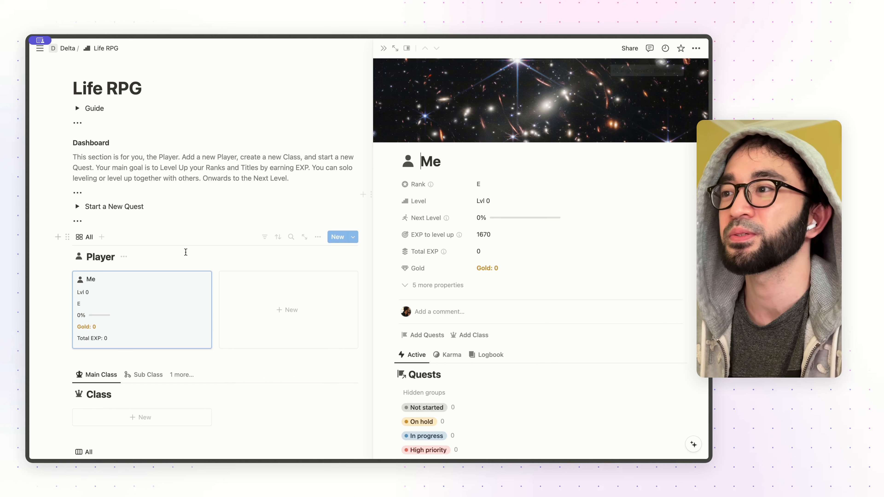
pyautogui.click(317, 237)
pyautogui.click(407, 292)
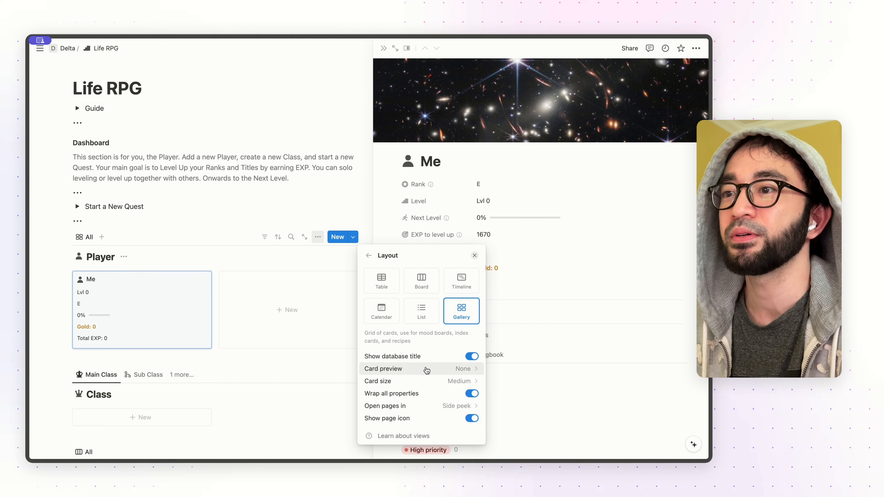
pyautogui.click(442, 367)
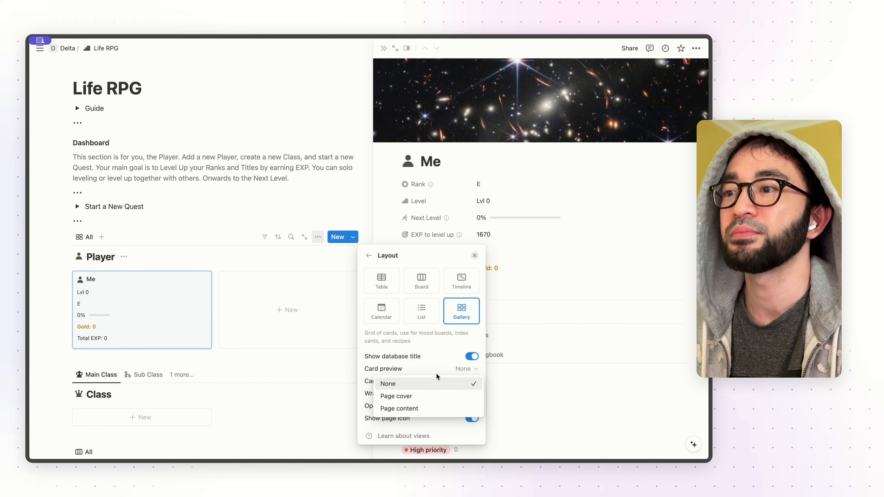
pyautogui.click(417, 396)
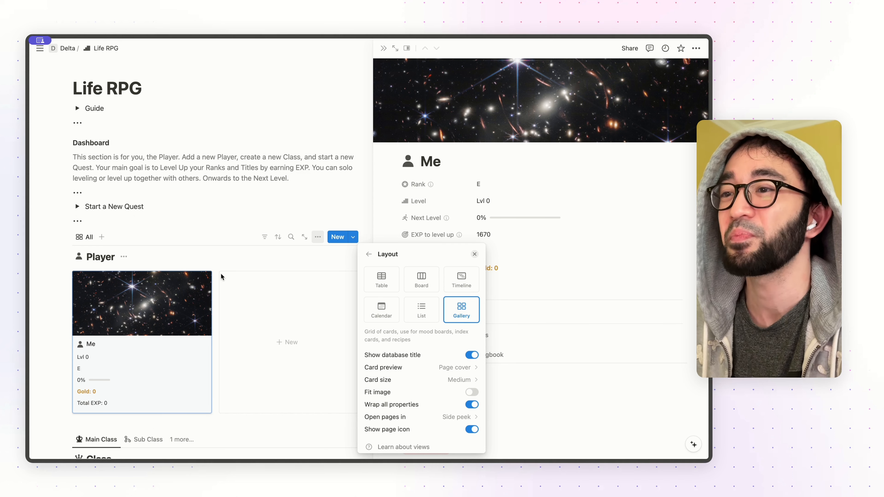
# Set the Player gallery's card preview back to None and remove the cover from the Me page
pyautogui.click(439, 368)
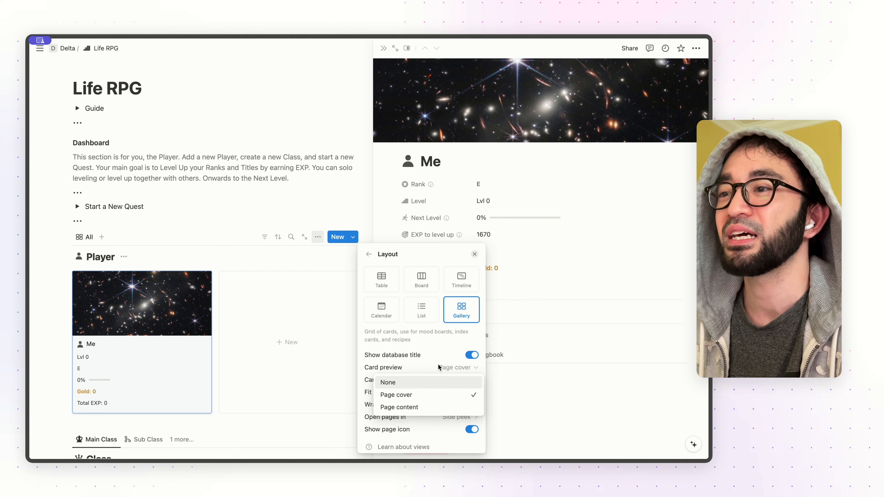
pyautogui.click(420, 383)
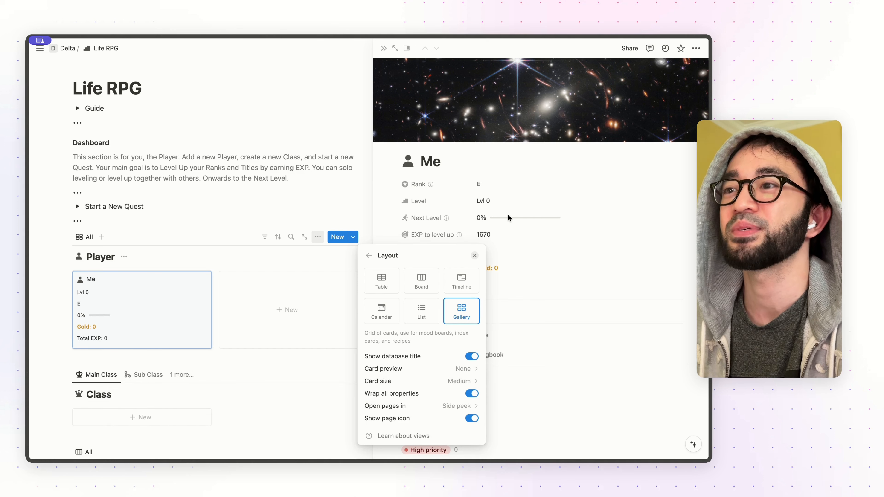
pyautogui.click(526, 182)
pyautogui.moveTo(641, 90)
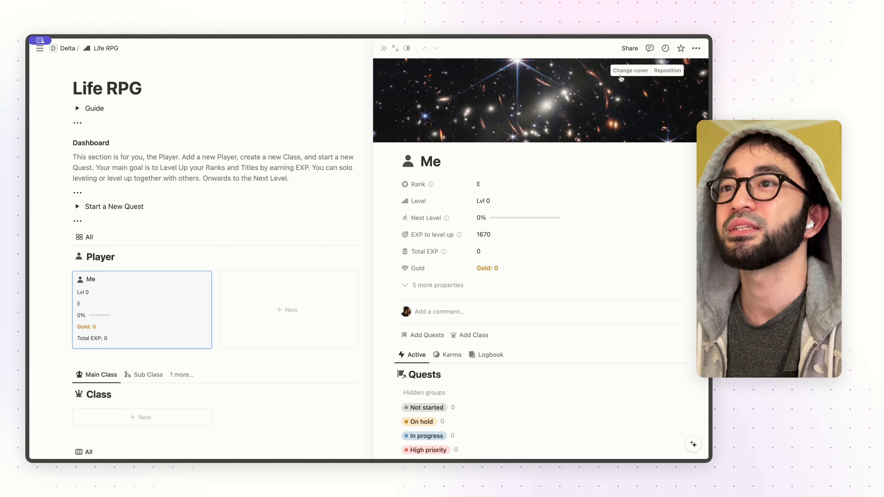
pyautogui.click(621, 74)
pyautogui.click(680, 87)
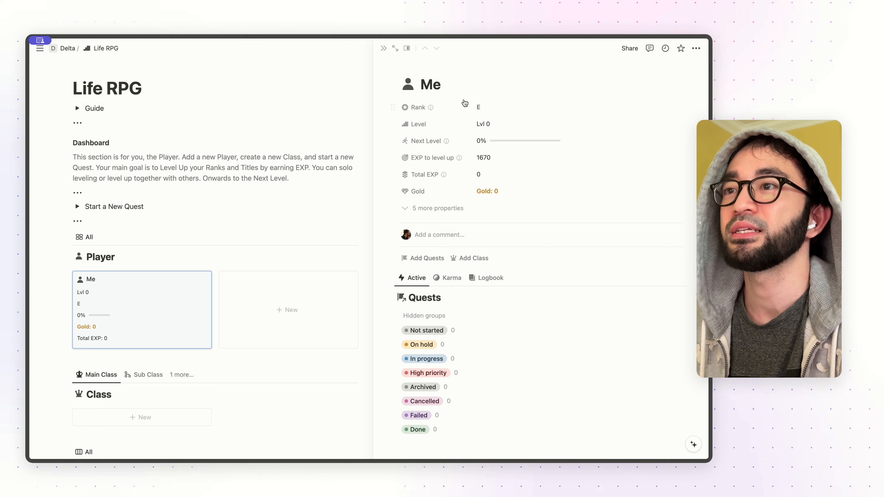
# Add three more players to the Player gallery from the default template
pyautogui.moveTo(419, 111)
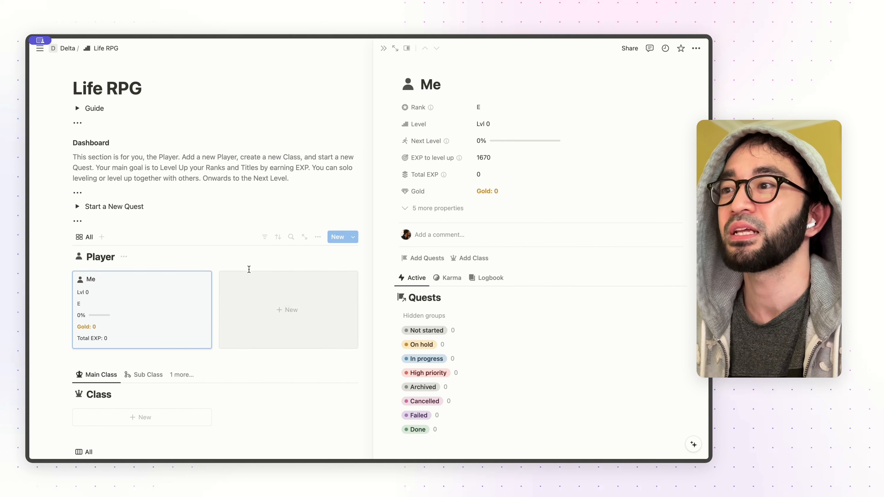
pyautogui.click(256, 292)
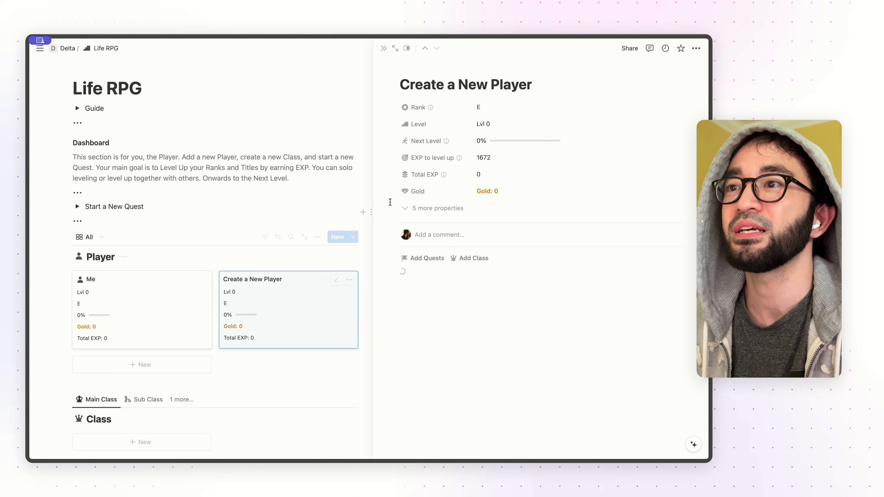
pyautogui.click(139, 365)
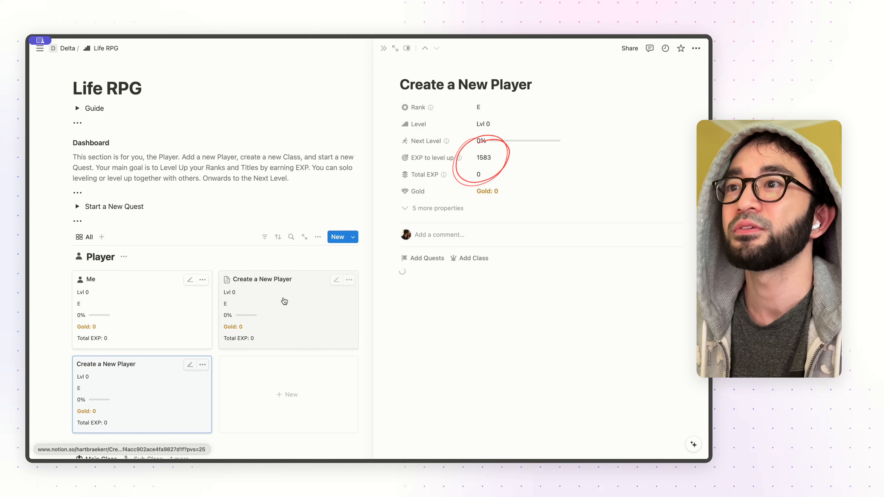
pyautogui.click(293, 383)
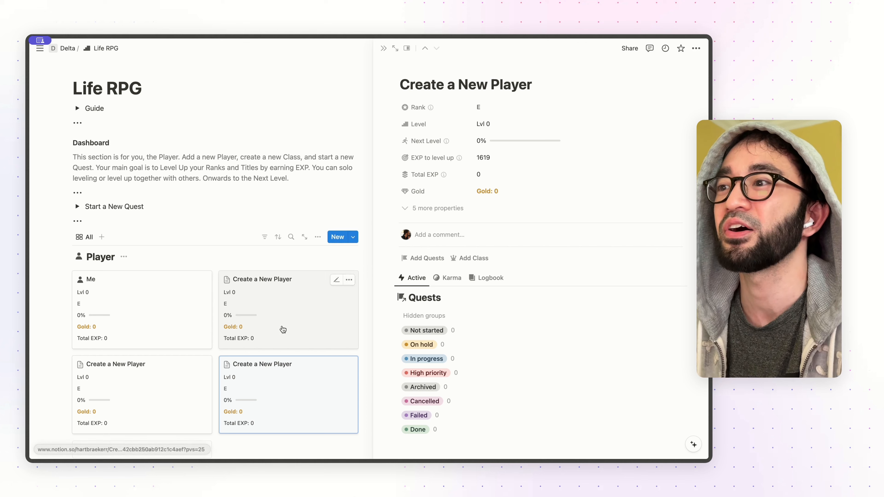
# Open the Me player page and review its properties and Quests section
pyautogui.click(145, 329)
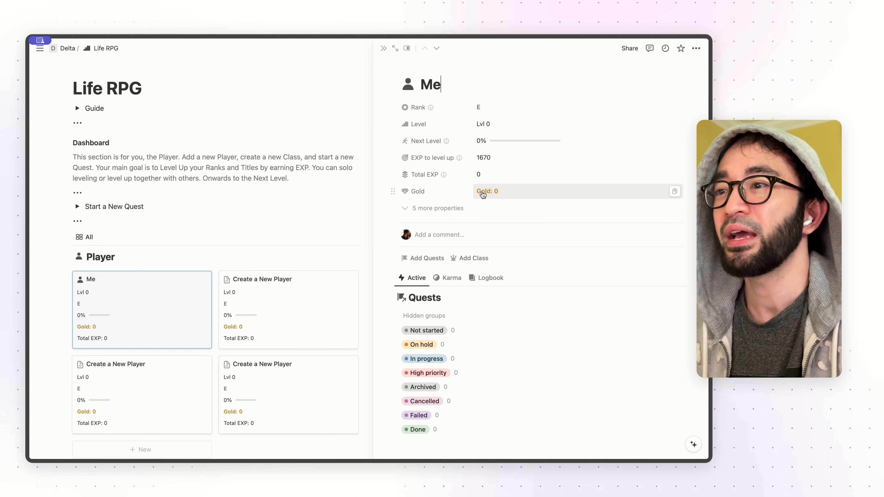
pyautogui.scroll(-1, 480, 271)
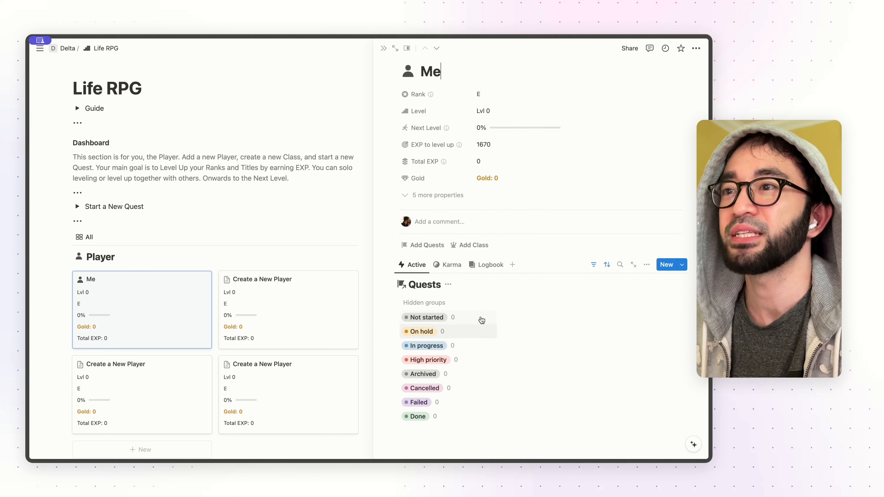
pyautogui.scroll(1, 480, 316)
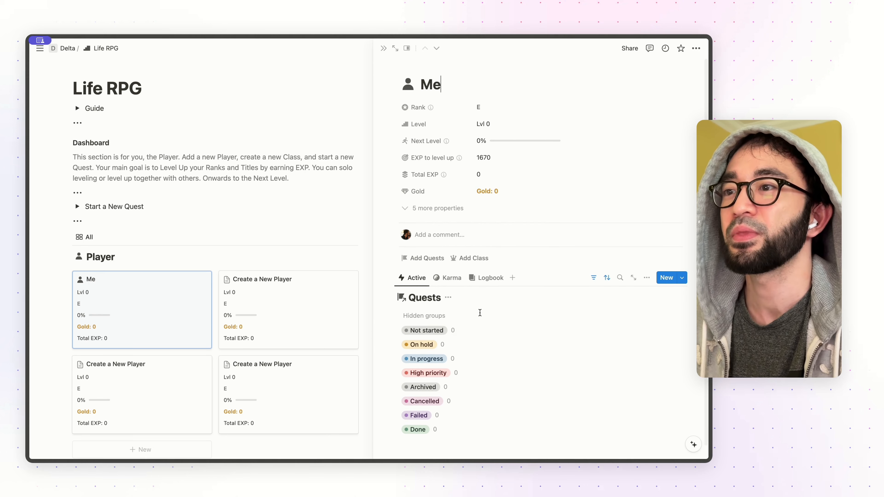
pyautogui.scroll(-1, 477, 310)
pyautogui.scroll(1, 449, 296)
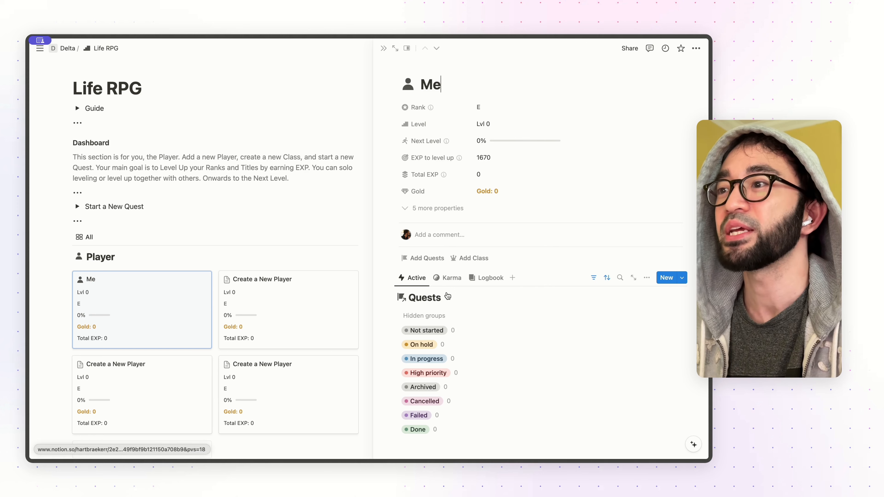
# Rename the player next to Me as Partner, close its page and return to the start of the Life RPG page
pyautogui.click(278, 300)
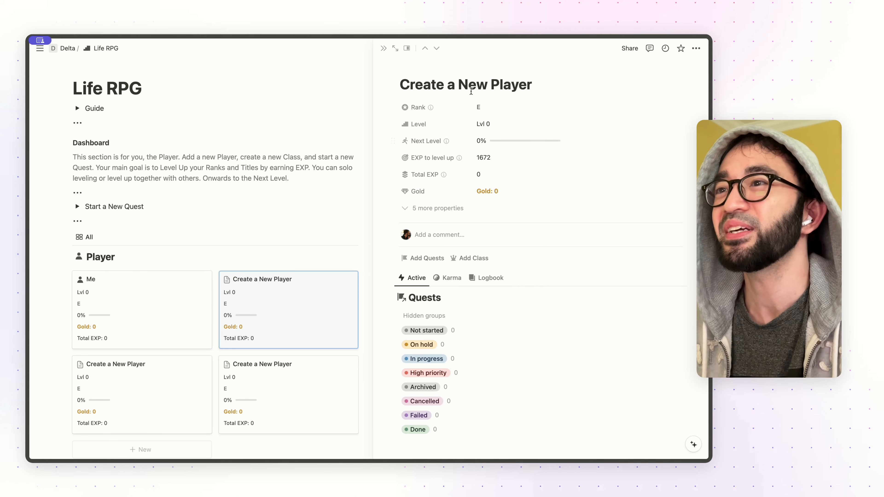
pyautogui.tripleClick(470, 88)
pyautogui.write('Partner')
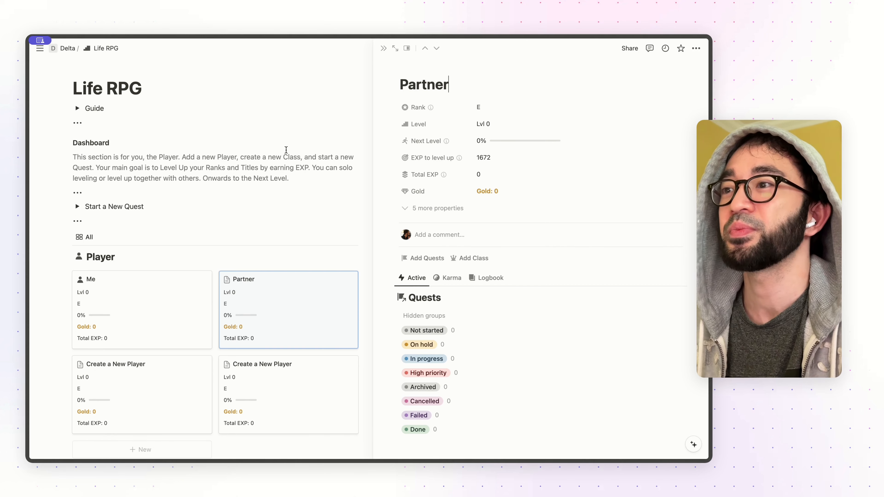
pyautogui.click(286, 150)
pyautogui.scroll(2, 286, 163)
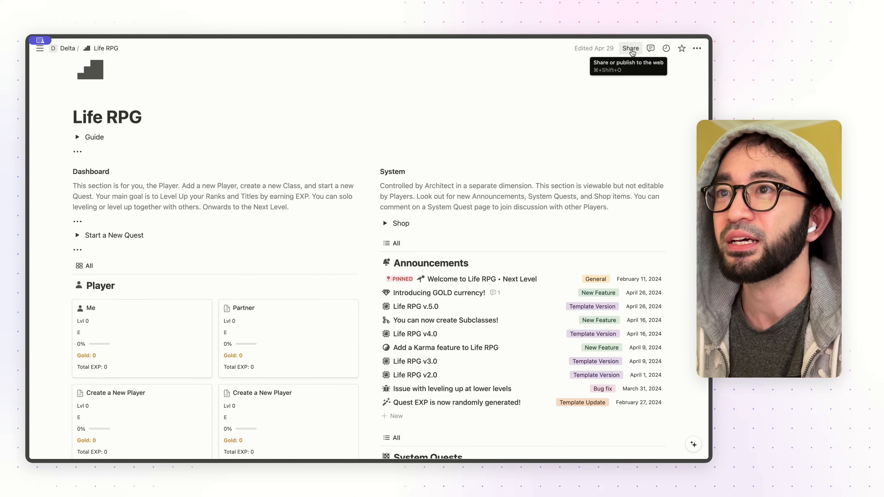
# Review the Life RPG page's sharing options and the invite form without inviting anyone
pyautogui.click(631, 49)
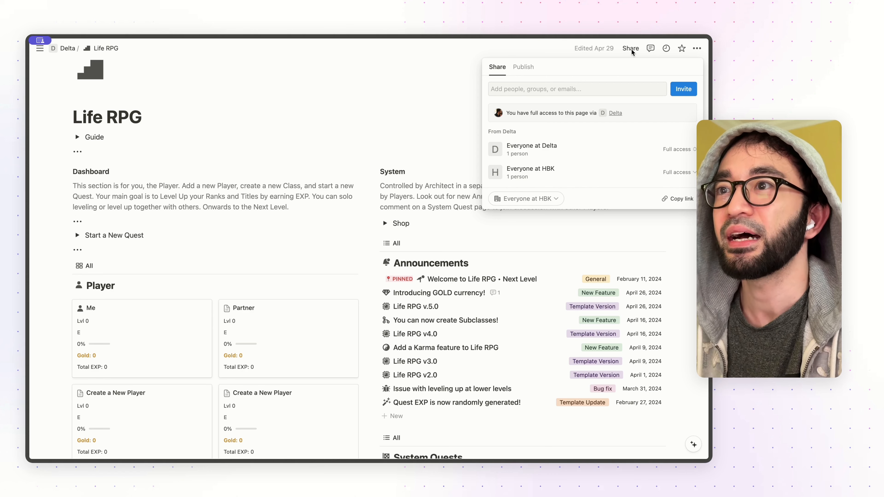
pyautogui.click(565, 90)
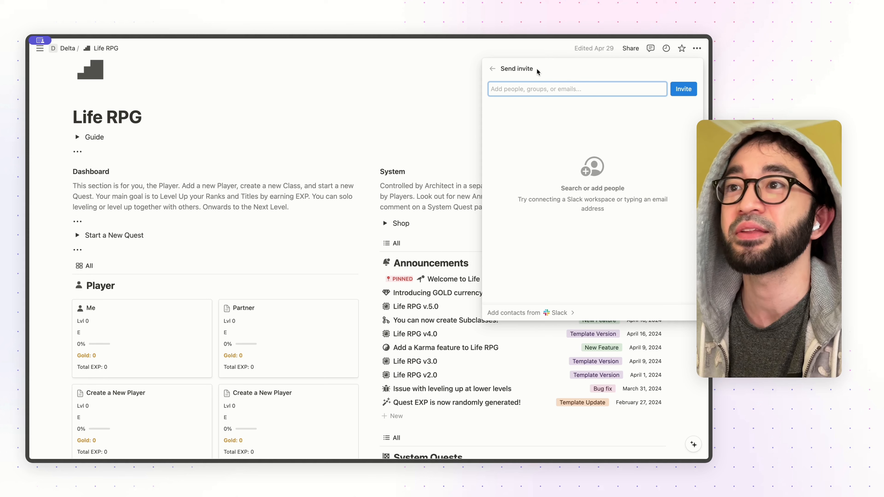
pyautogui.click(493, 69)
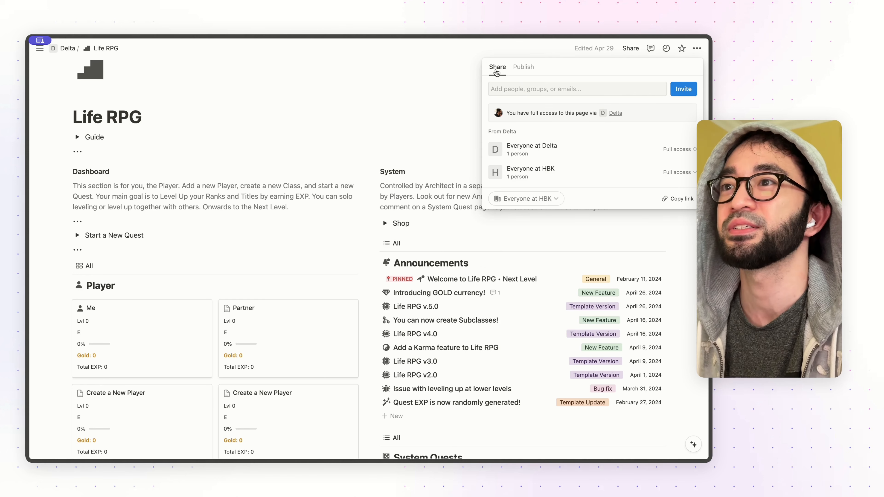
pyautogui.click(347, 191)
# Move the two unused Create a New Player cards to the trash, keeping Me and Partner
pyautogui.scroll(-2, 360, 192)
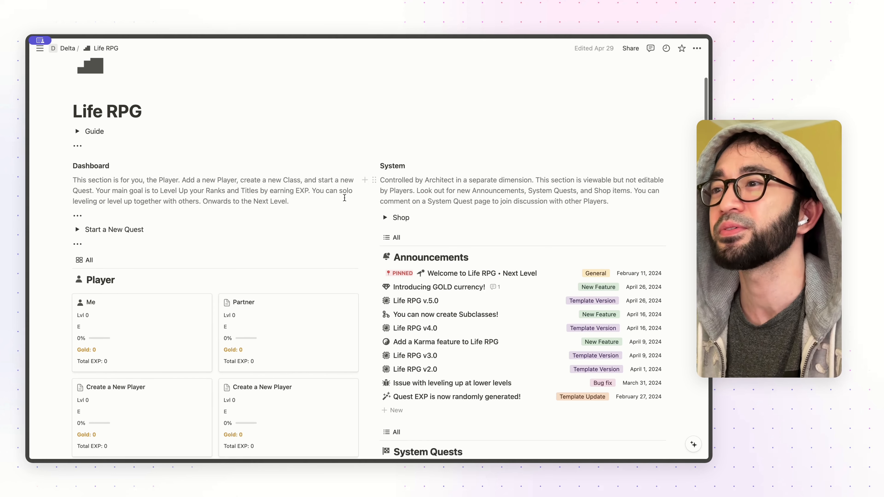
pyautogui.scroll(2, 348, 198)
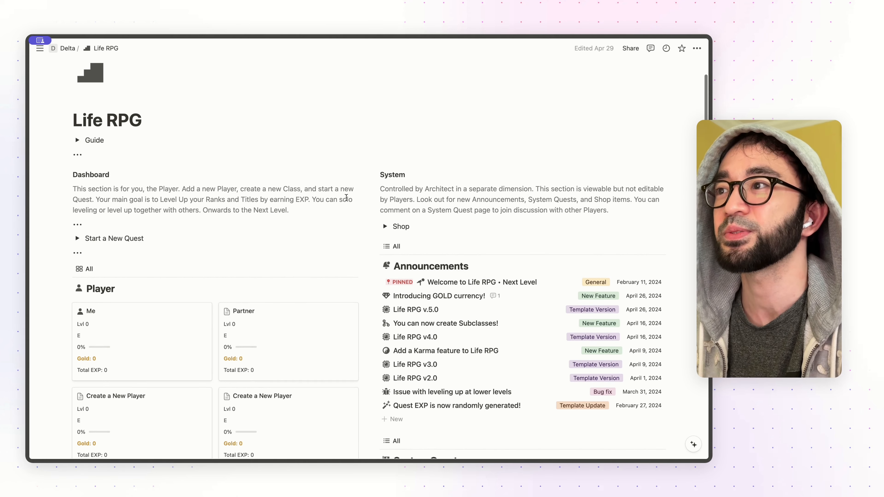
pyautogui.scroll(-5, 306, 190)
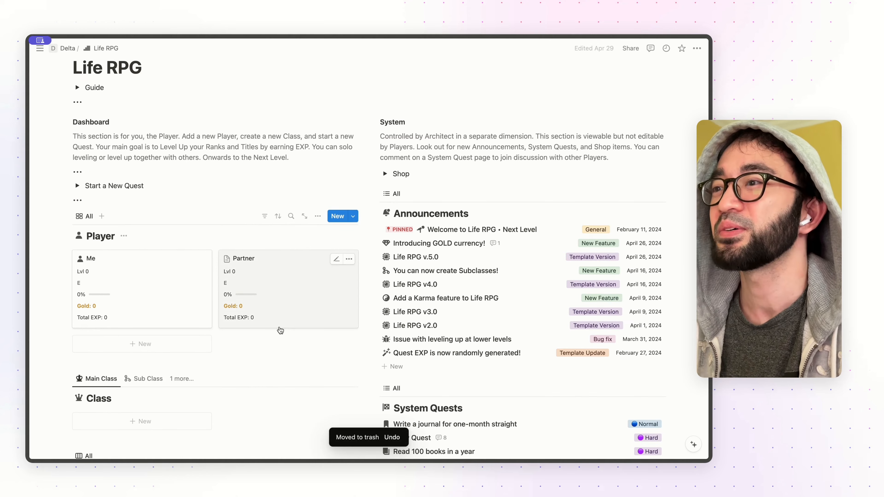
pyautogui.scroll(2, 280, 330)
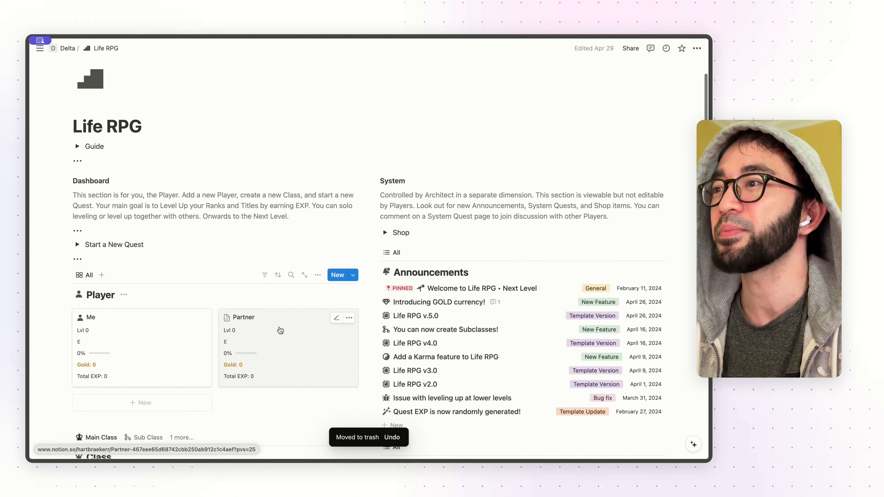
# Create a new main class from the Create a New Class template and name it Globetrotter
pyautogui.scroll(-3, 280, 329)
pyautogui.scroll(-8, 279, 327)
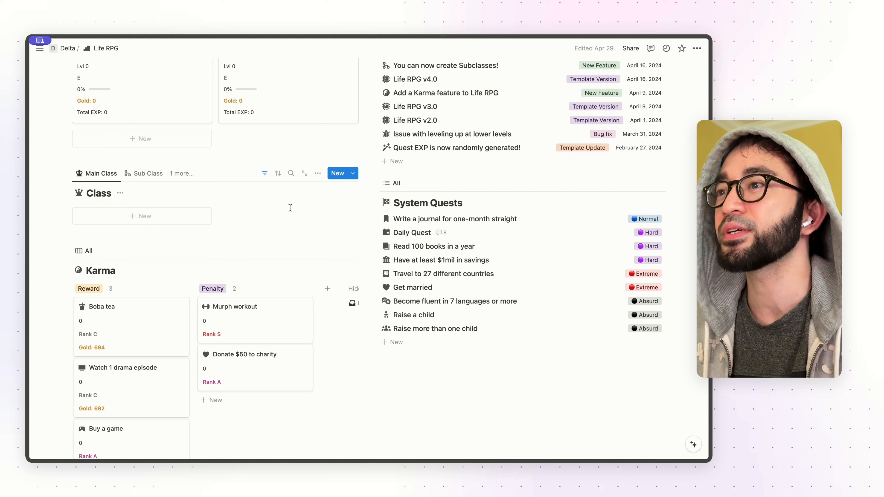
pyautogui.click(352, 173)
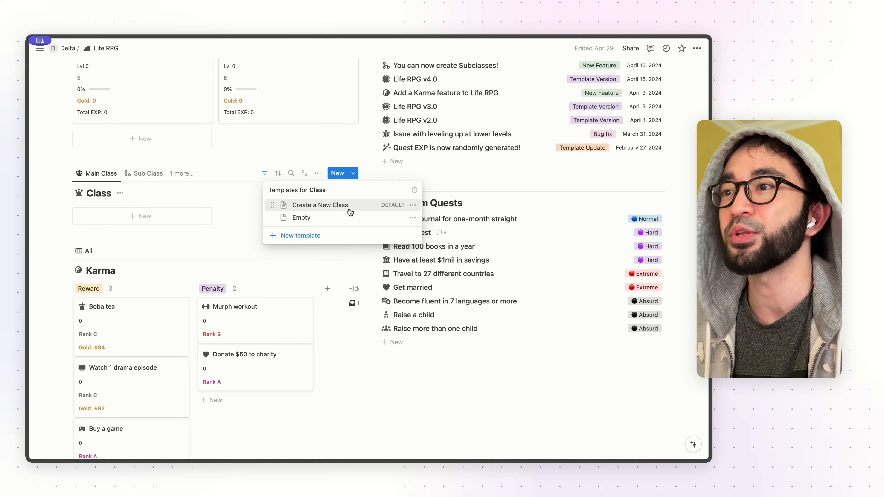
pyautogui.click(157, 220)
pyautogui.click(150, 221)
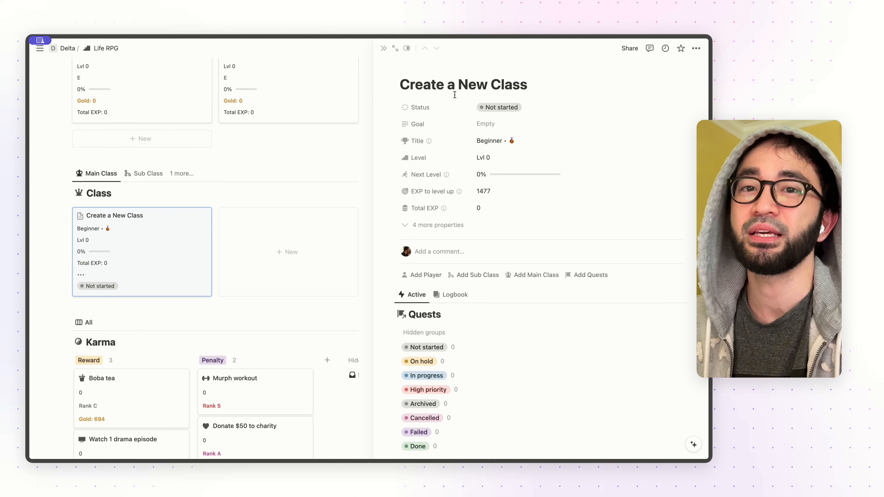
pyautogui.tripleClick(463, 88)
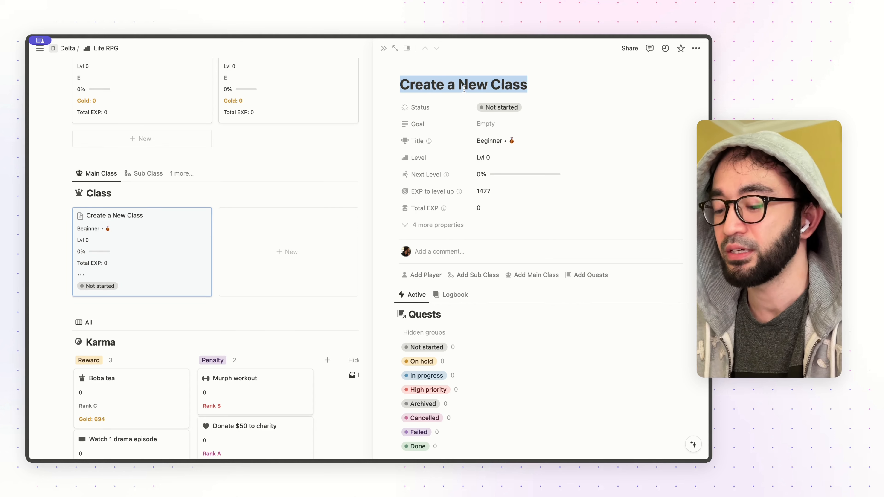
pyautogui.write('Globe')
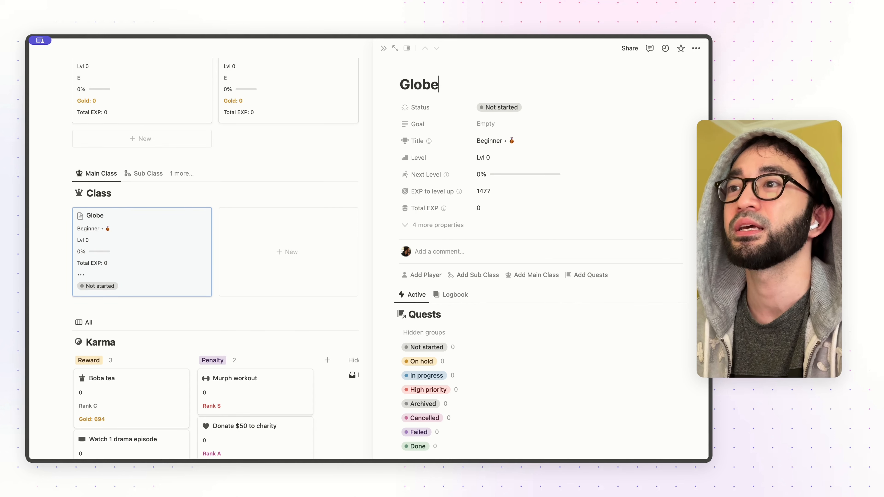
pyautogui.write('trotter')
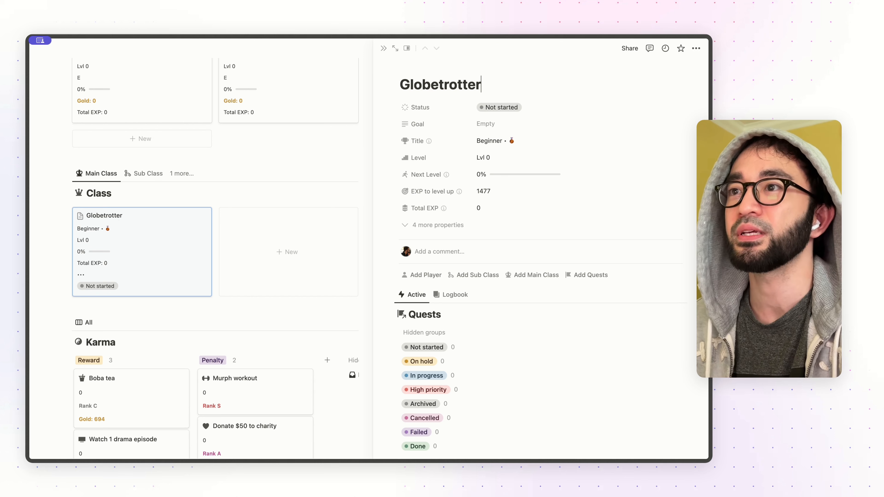
# Set the Globetrotter class's goal to "Travel to 50 countries." and its status to In progress
pyautogui.click(492, 124)
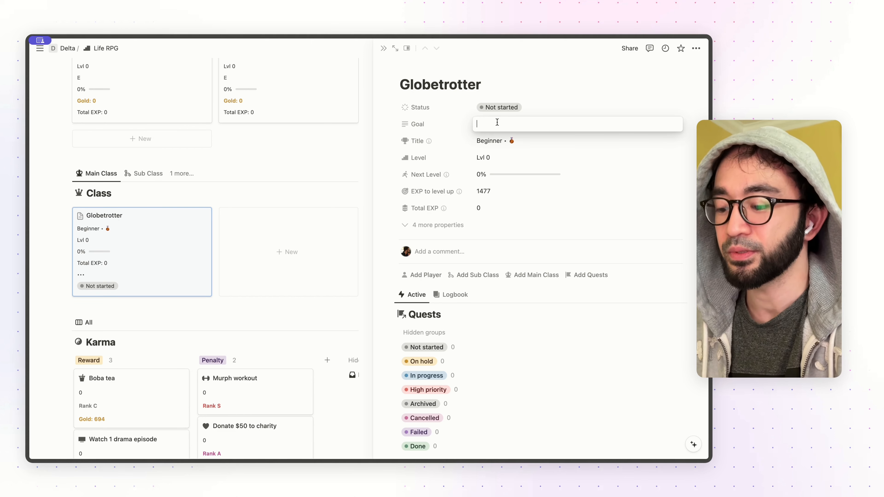
pyautogui.write('Travel t')
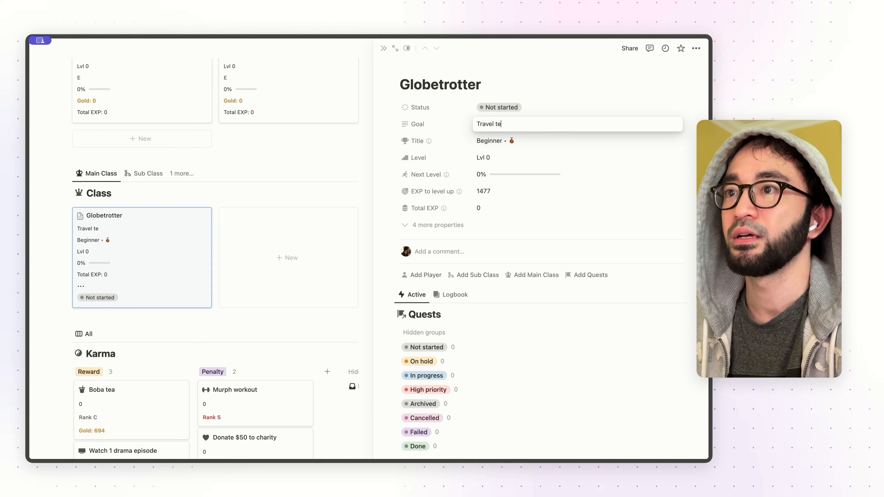
pyautogui.write('i')
pyautogui.press('BackSpace')
pyautogui.write('o ')
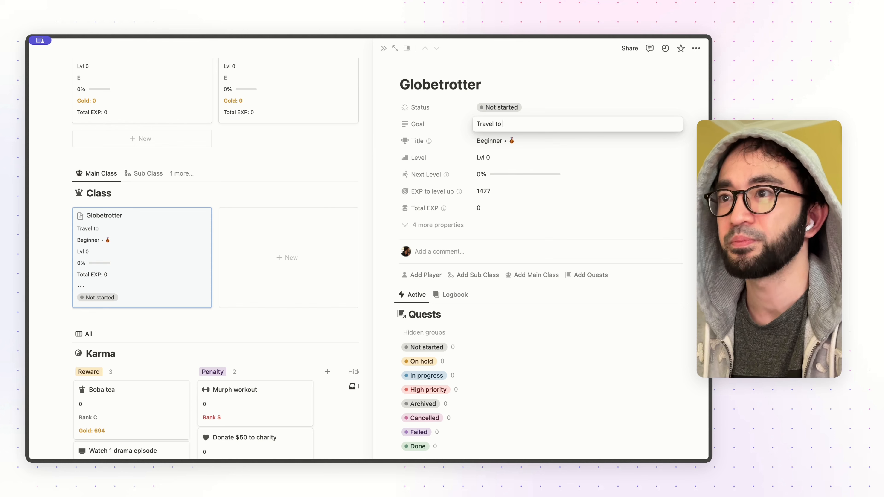
pyautogui.write('50 countries.')
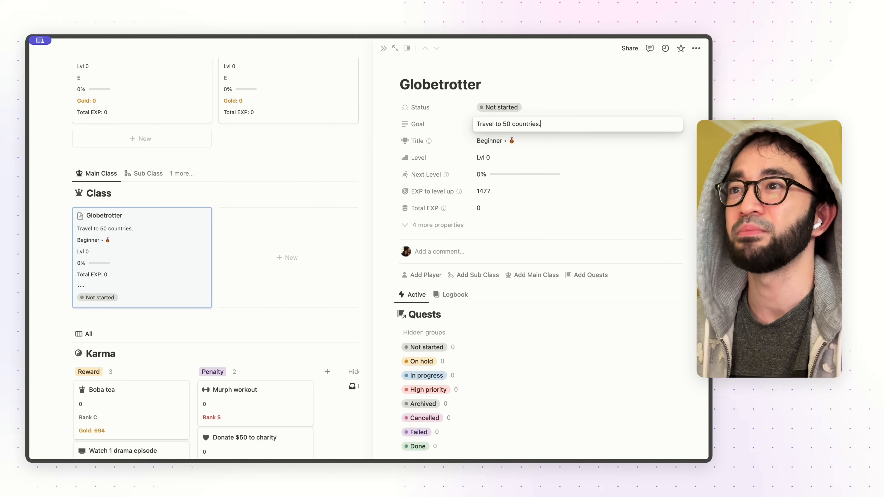
pyautogui.press('Escape')
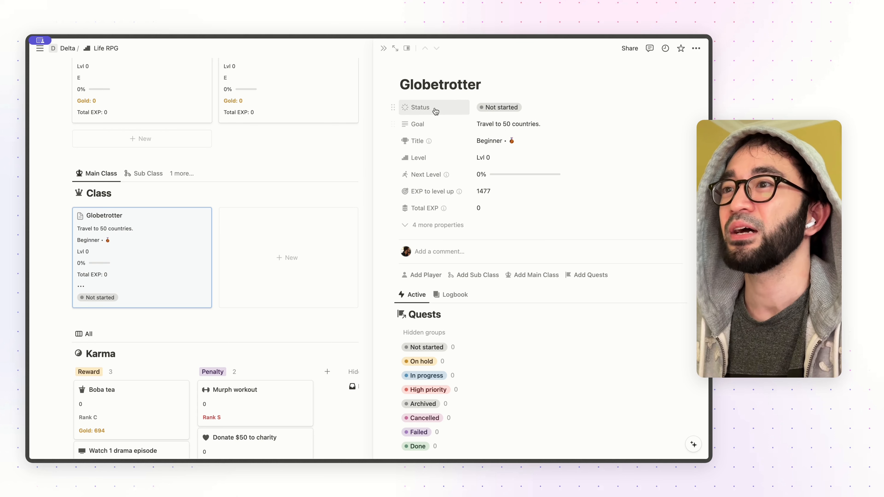
pyautogui.click(494, 109)
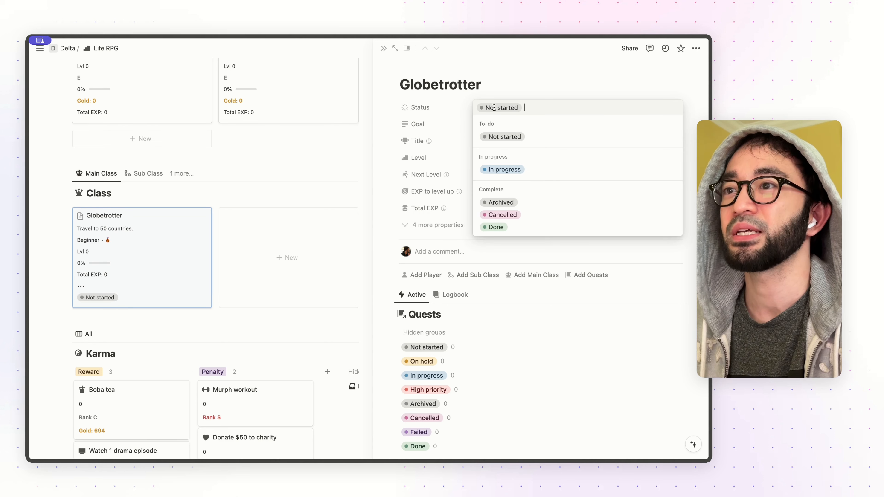
pyautogui.click(492, 171)
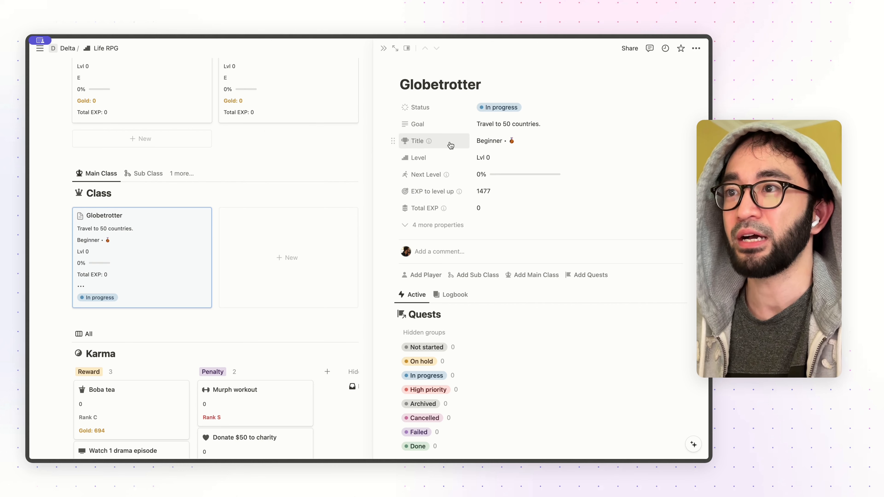
# Review the Globetrotter class's Title, EXP to level up and Total EXP properties and its Quests section
pyautogui.moveTo(451, 146)
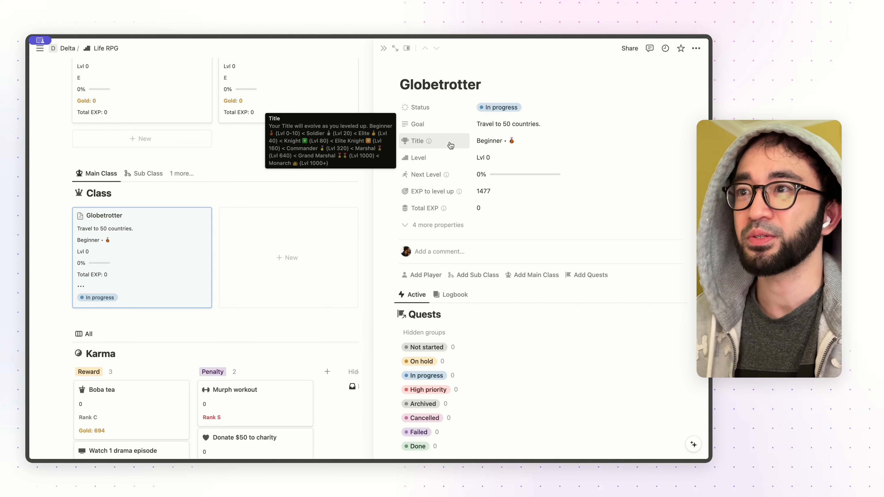
pyautogui.scroll(4, 313, 157)
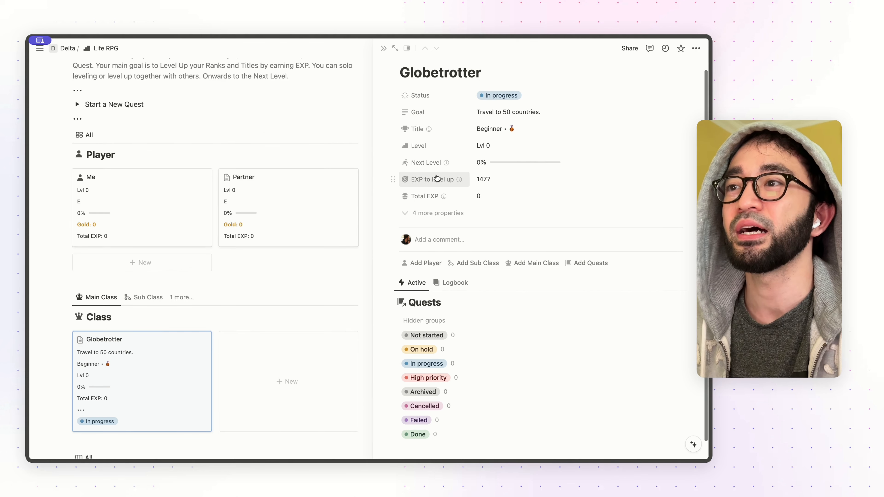
pyautogui.scroll(-3, 301, 263)
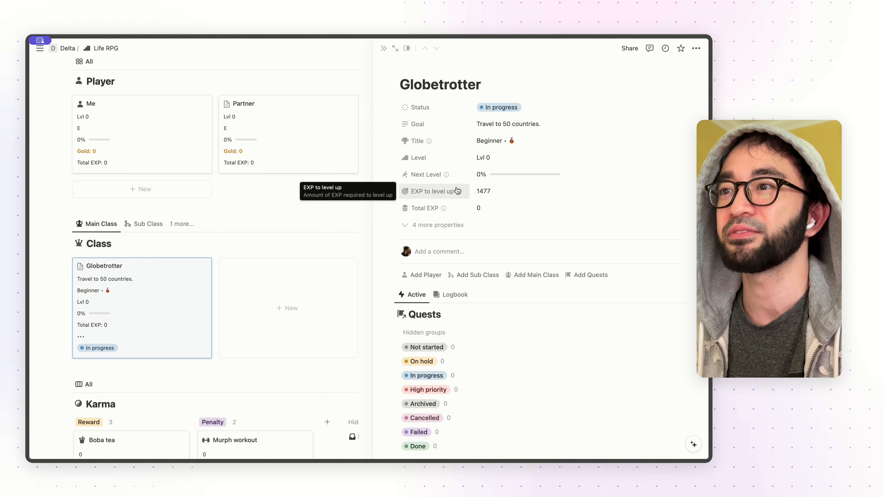
pyautogui.moveTo(442, 209)
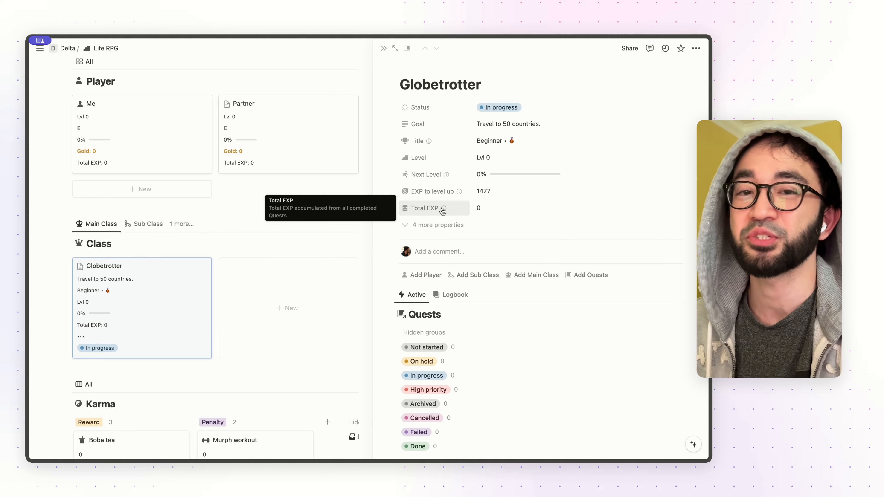
pyautogui.scroll(-2, 443, 212)
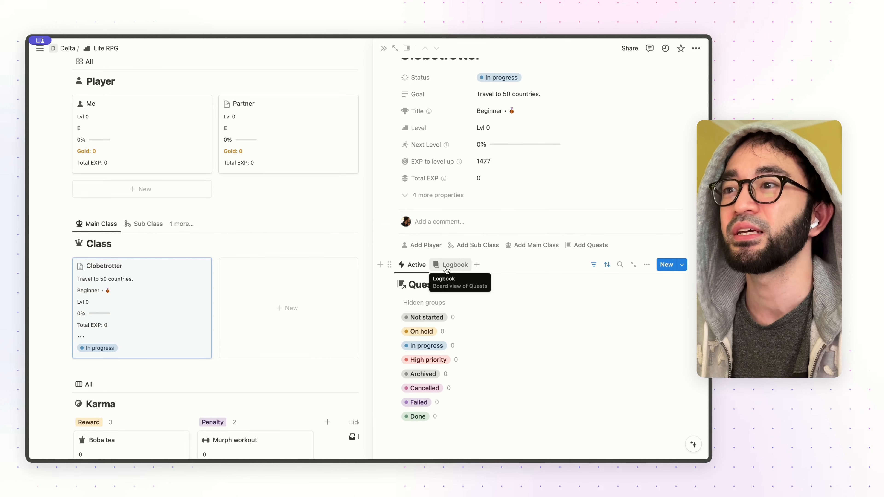
pyautogui.scroll(1, 490, 313)
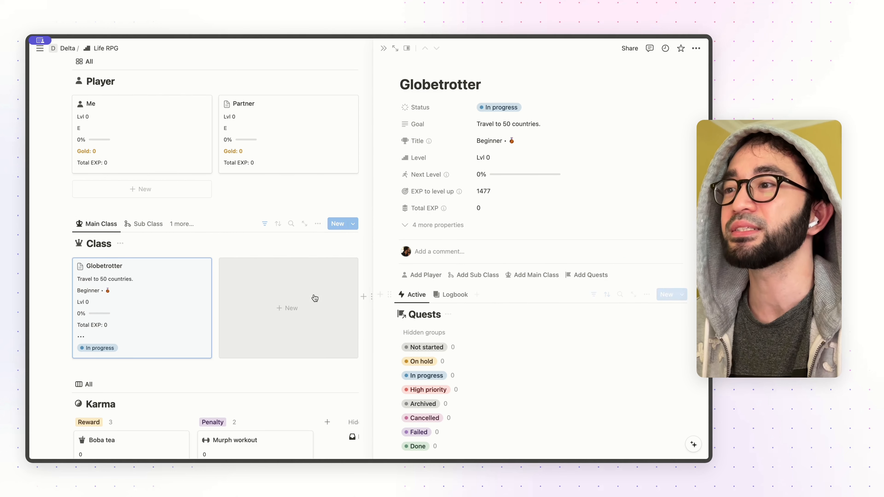
# Create a second class named Asia with the goal "To travel to Asia"
pyautogui.click(264, 290)
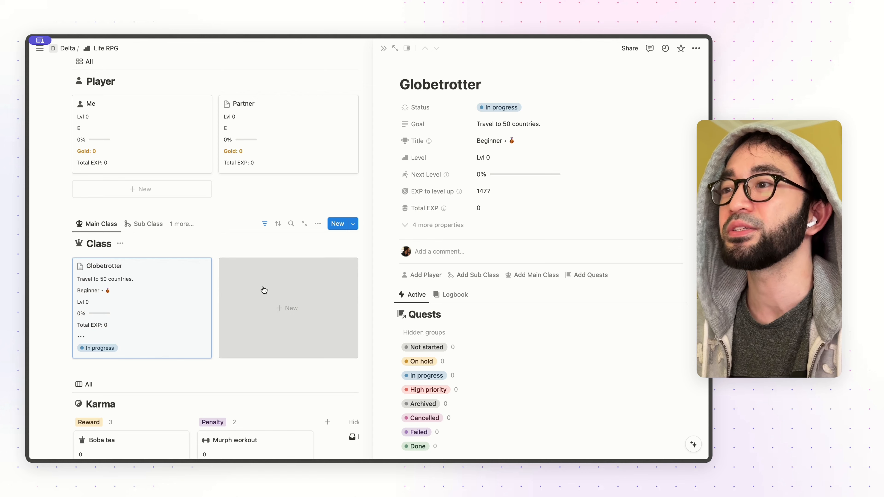
pyautogui.tripleClick(428, 84)
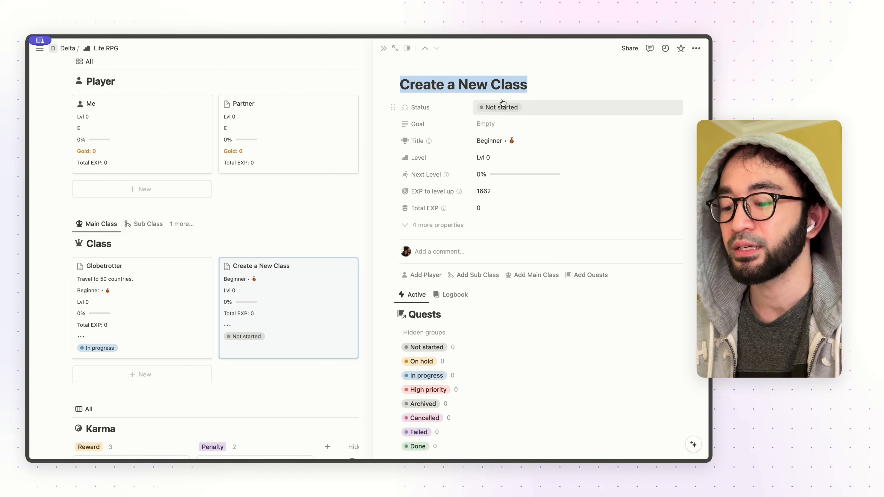
pyautogui.write('Asia')
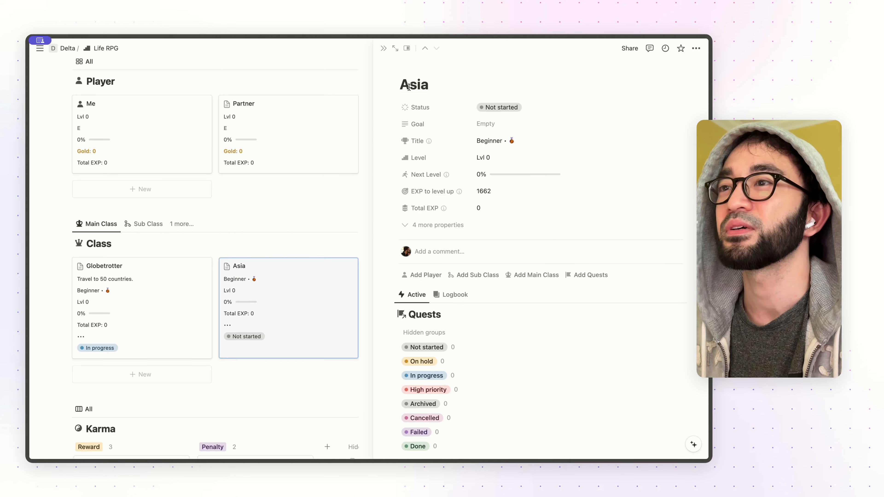
pyautogui.click(487, 124)
pyautogui.write('To travel to Asia')
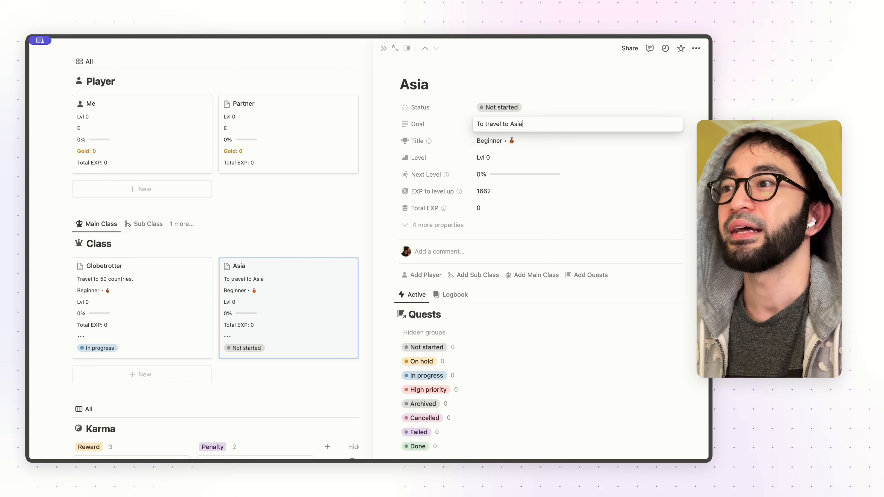
pyautogui.press('Return')
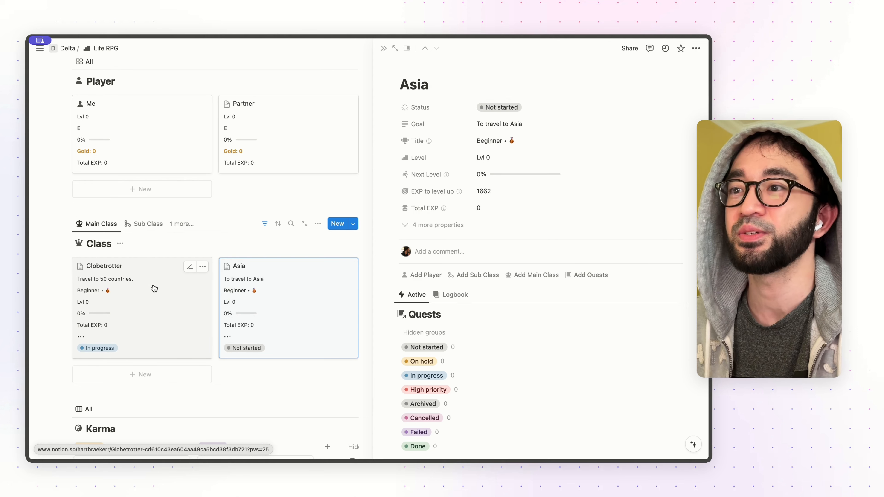
# Try linking Globetrotter as the main class of Asia, and remove that link again
pyautogui.click(518, 282)
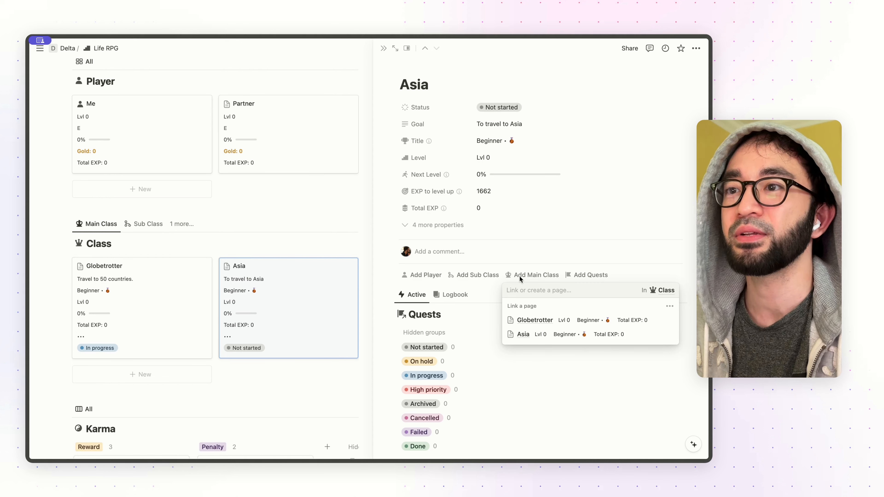
pyautogui.click(670, 320)
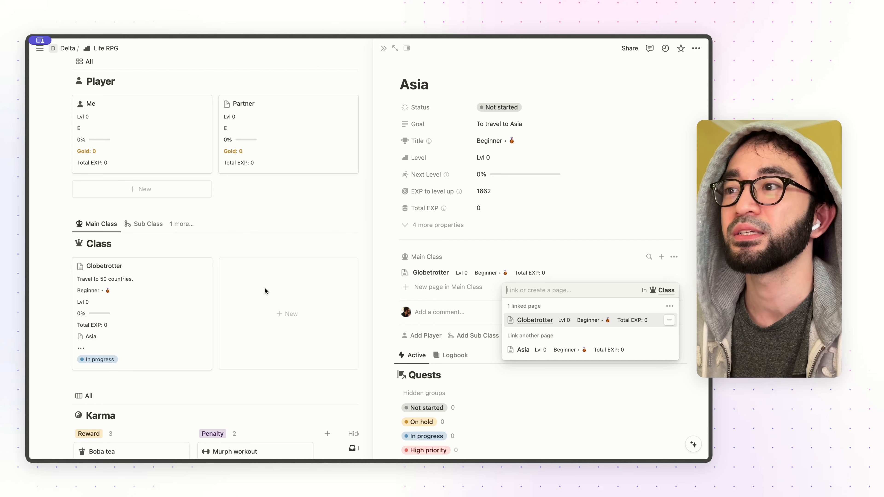
pyautogui.click(147, 223)
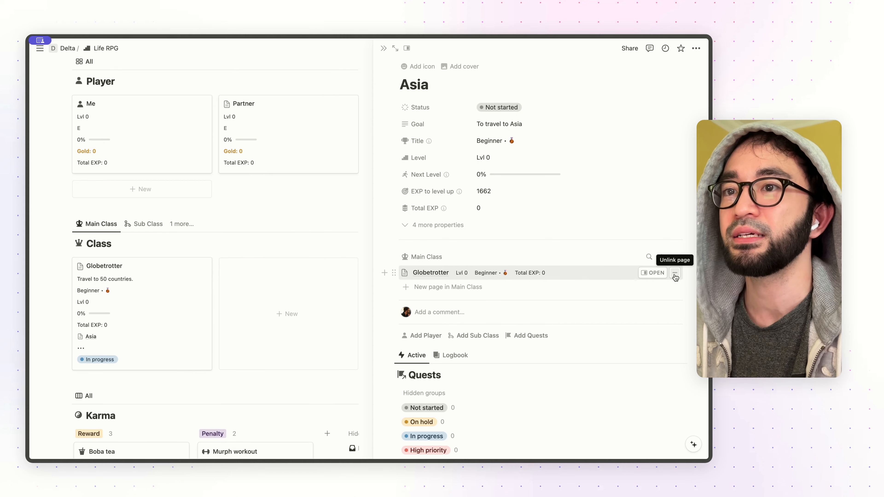
pyautogui.click(675, 277)
# Link Asia as a sub class on the Globetrotter page and show the Class section's Sub Class view
pyautogui.click(168, 285)
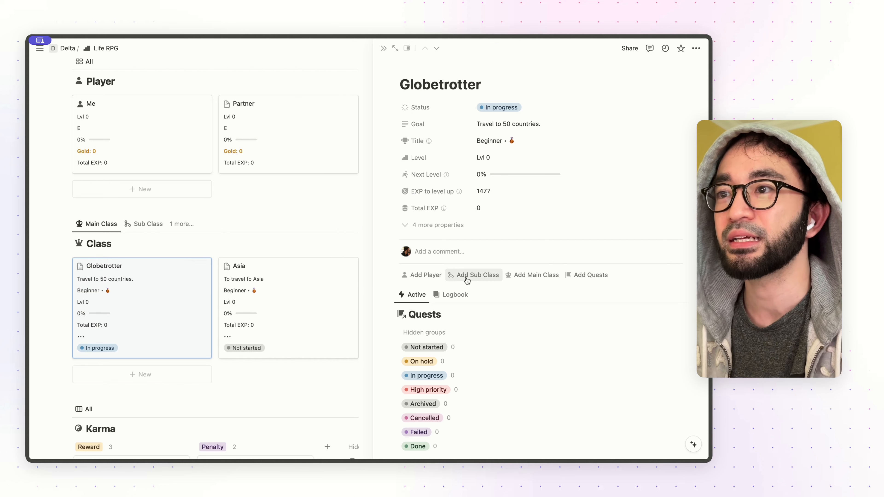
pyautogui.click(472, 277)
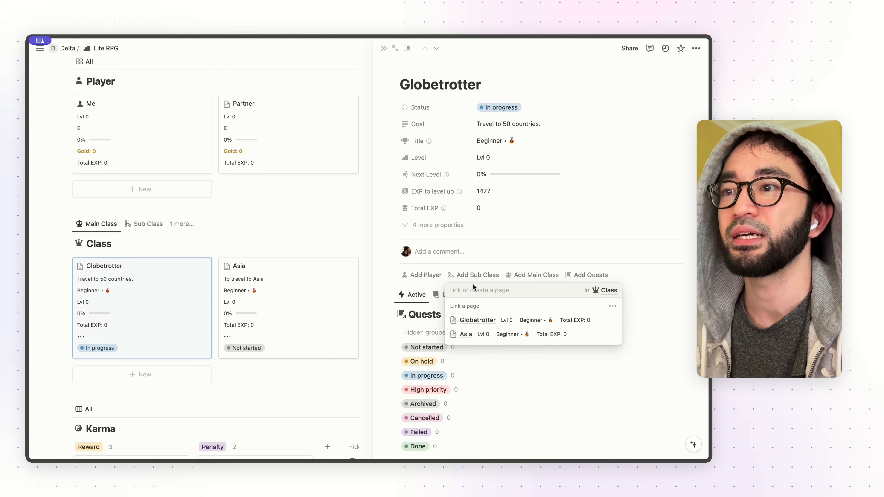
pyautogui.click(611, 334)
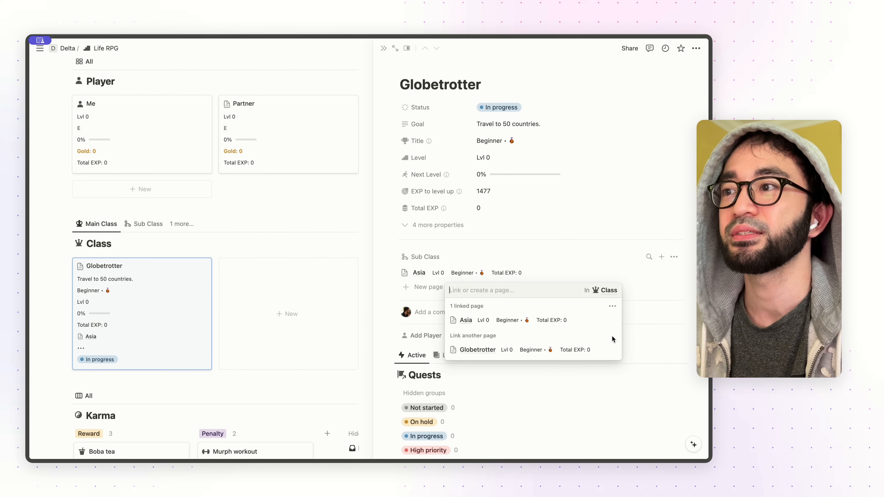
pyautogui.click(142, 225)
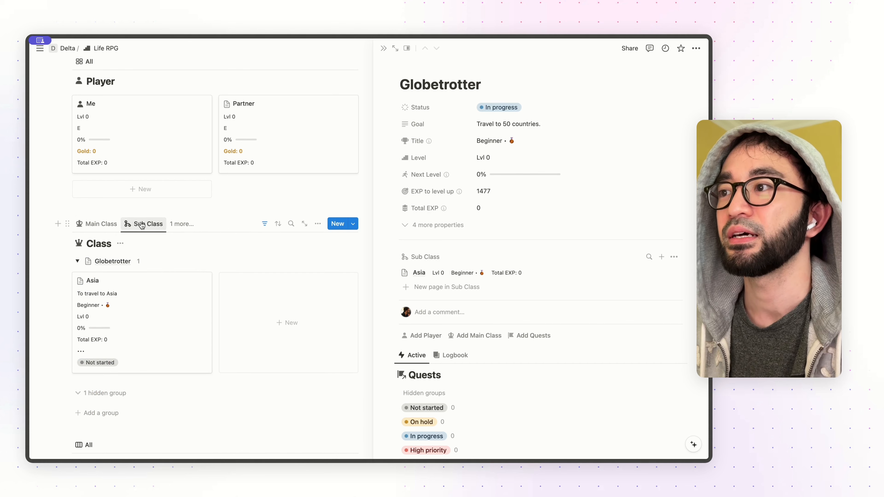
pyautogui.click(142, 225)
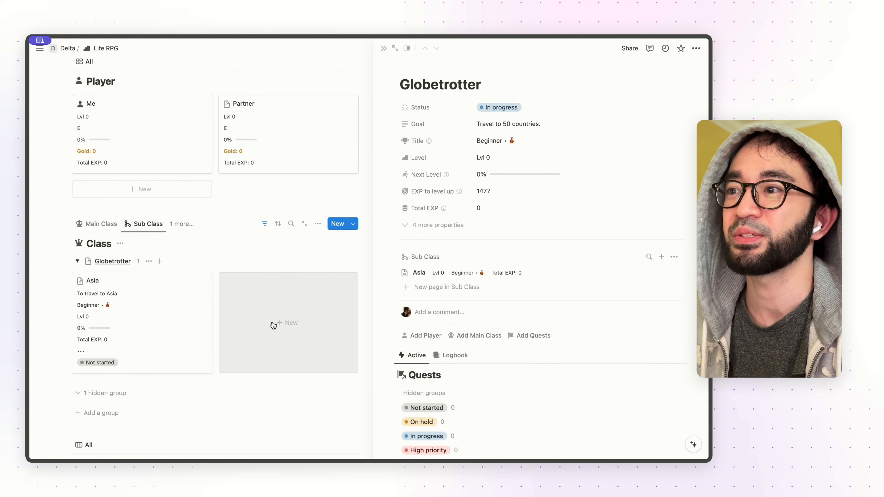
# Create another sub class in the Globetrotter group and name it South East Asia
pyautogui.click(264, 326)
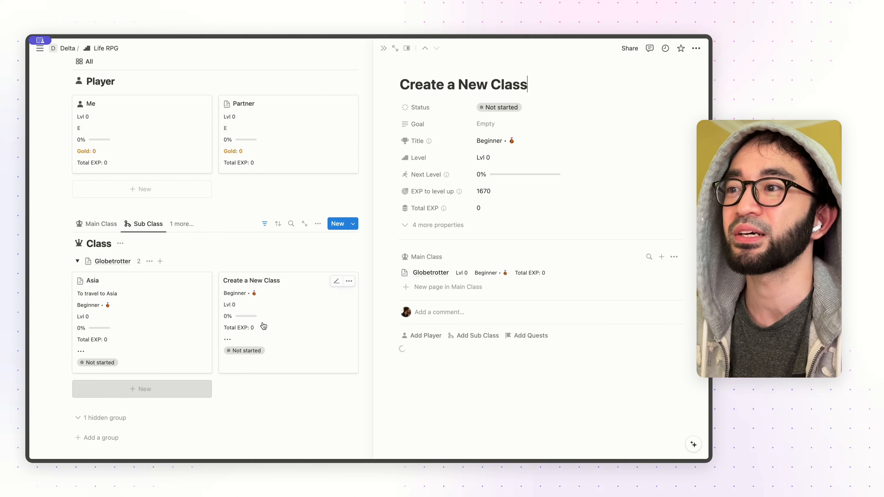
pyautogui.tripleClick(470, 85)
pyautogui.write('S')
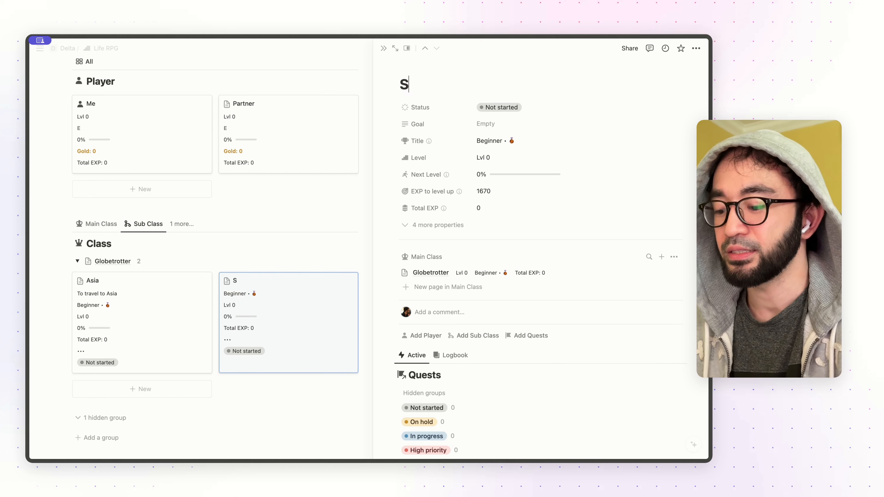
pyautogui.write('outhe East Asia')
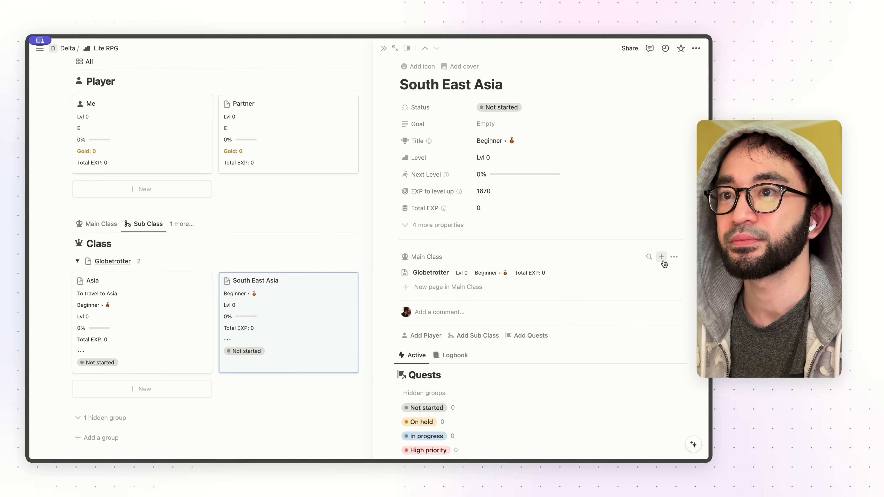
# Link Asia as an additional main class of South East Asia
pyautogui.click(646, 257)
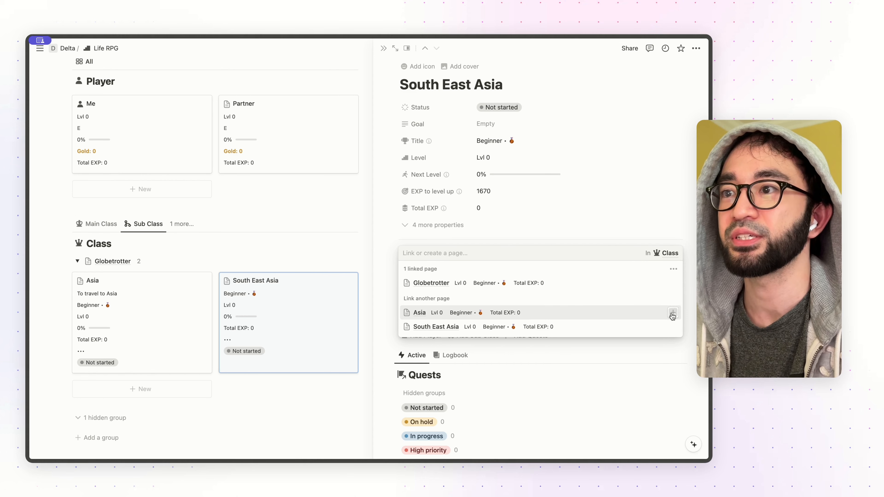
pyautogui.click(672, 313)
pyautogui.press('Escape')
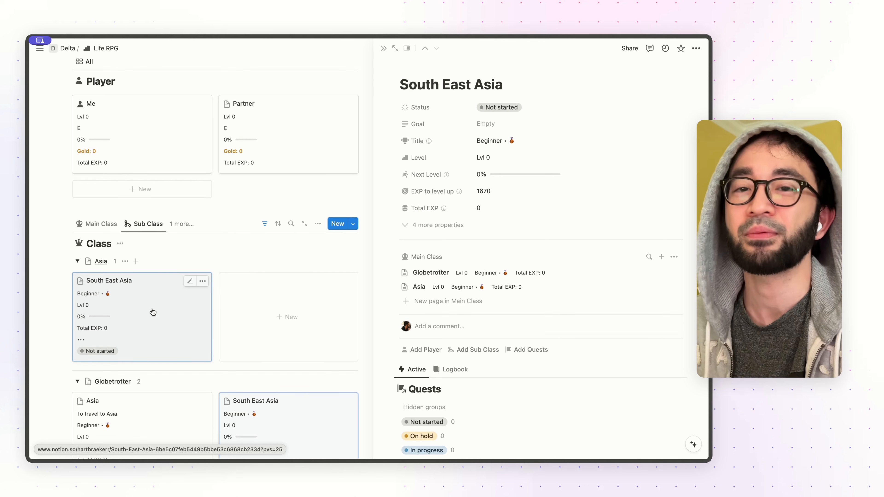
# Open Globetrotter from the Class section's Main Class view and link the players Me and Partner to it
pyautogui.click(101, 224)
pyautogui.scroll(-2, 101, 223)
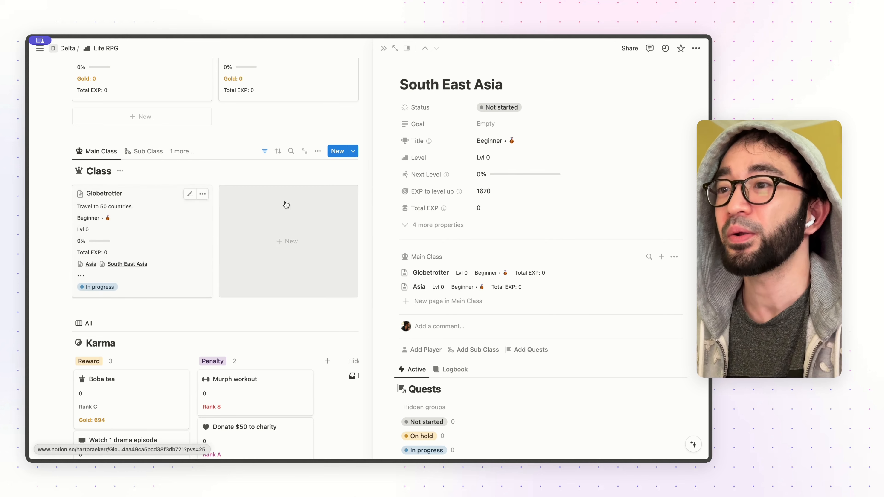
pyautogui.scroll(-2, 453, 223)
pyautogui.scroll(2, 454, 223)
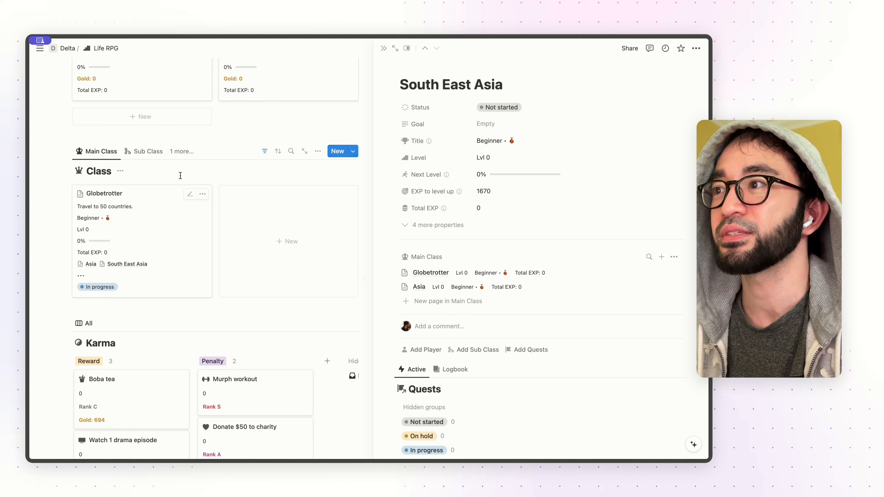
pyautogui.click(162, 206)
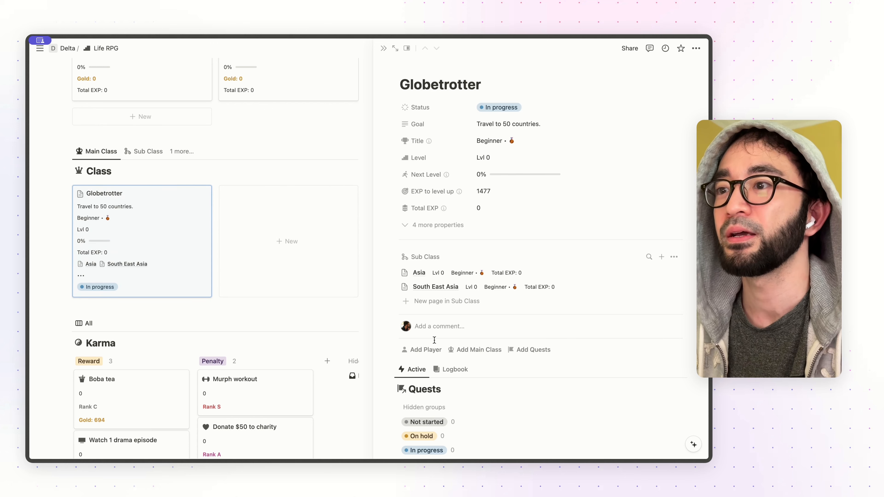
pyautogui.click(419, 349)
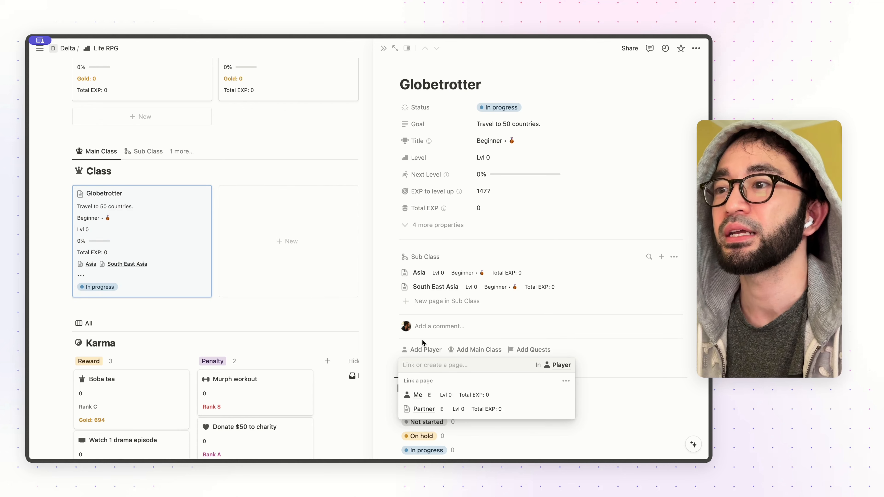
pyautogui.click(565, 395)
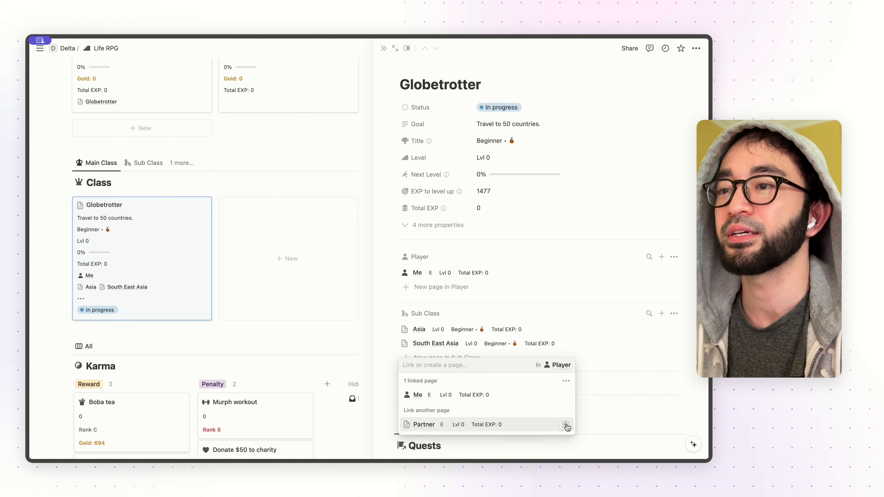
pyautogui.click(566, 421)
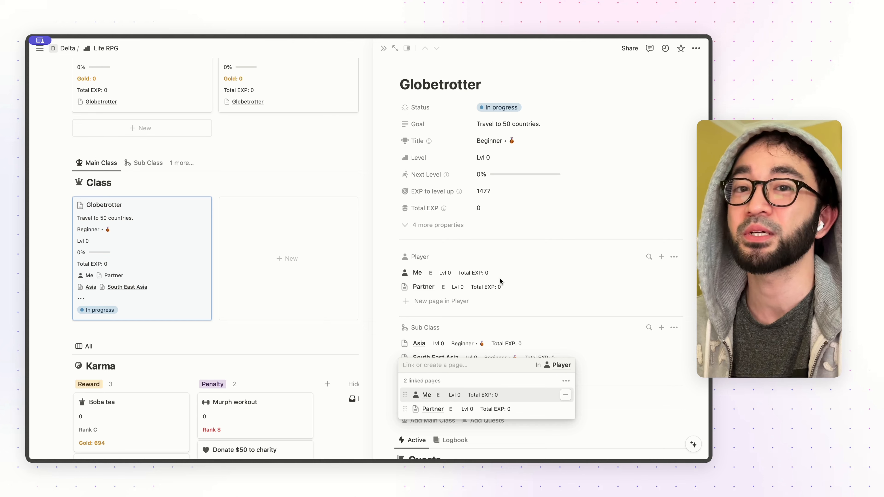
pyautogui.click(423, 261)
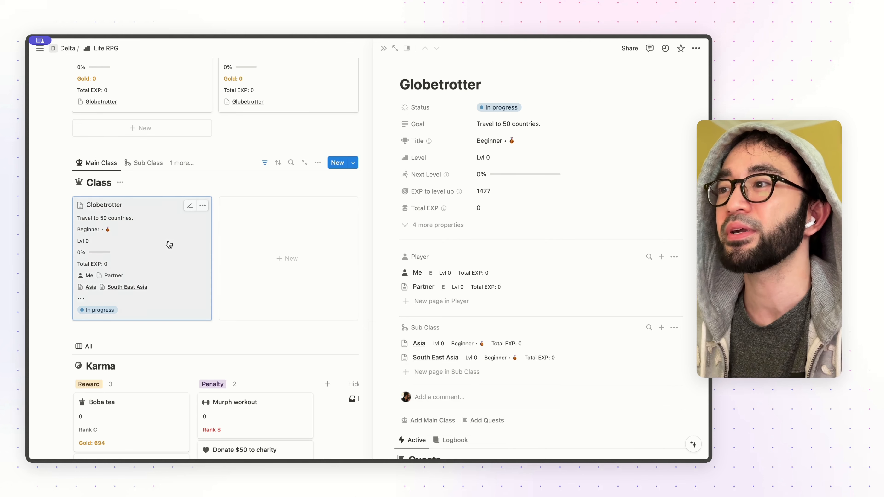
# Open South East Asia from the Class section's Sub Class view and link the player Partner to it
pyautogui.click(136, 164)
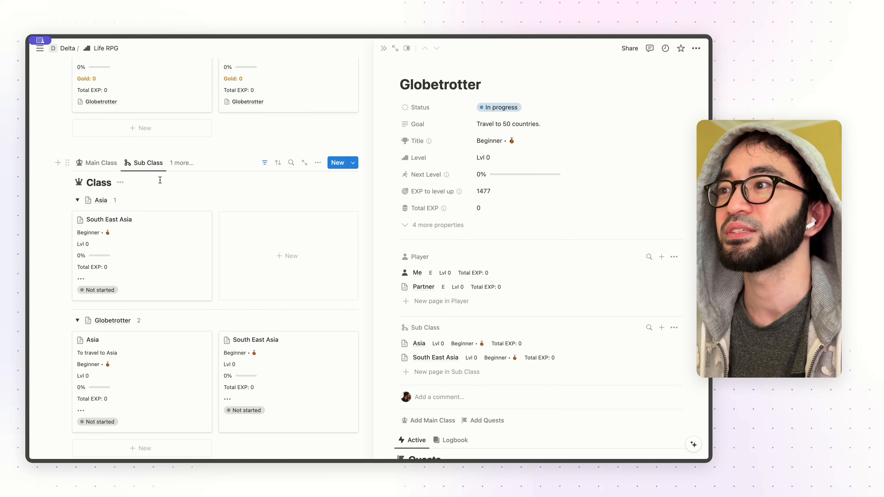
pyautogui.click(153, 244)
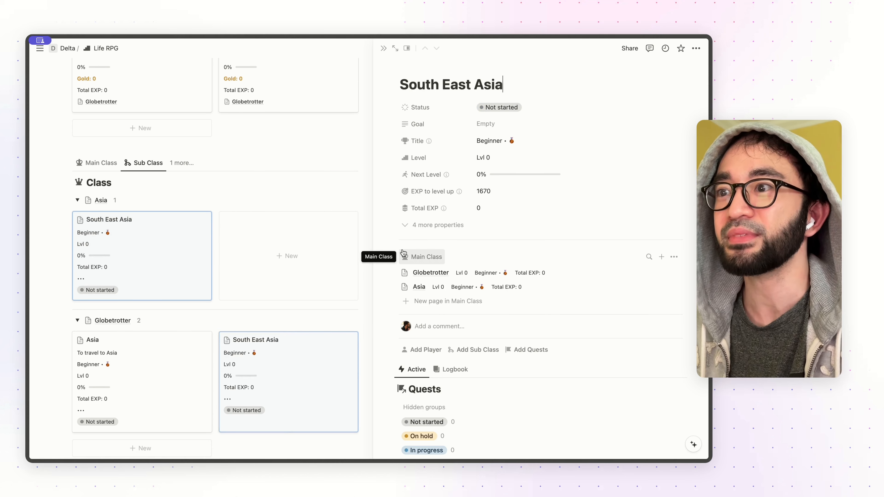
pyautogui.click(421, 351)
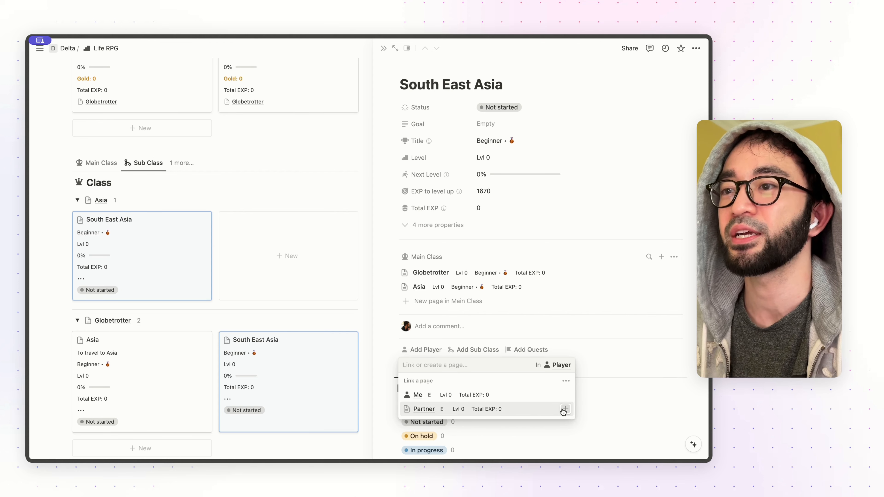
pyautogui.click(564, 409)
pyautogui.click(312, 262)
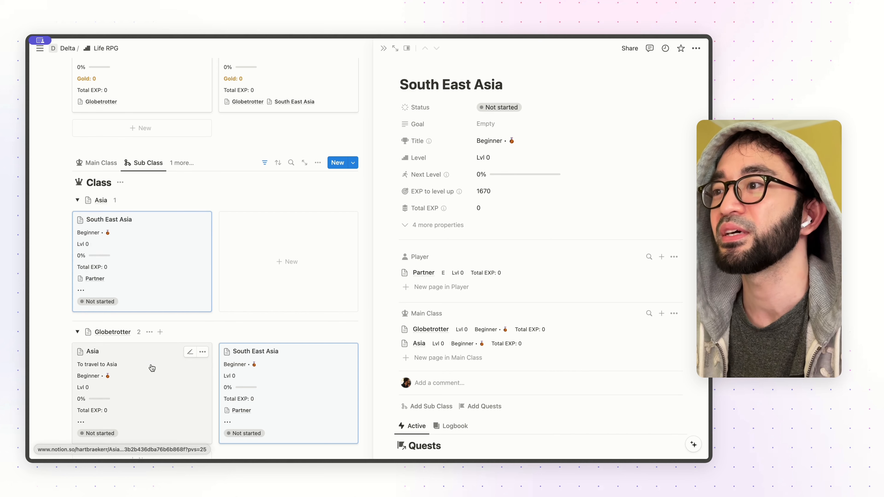
# Create a new class in the Main Class view and name it Europe
pyautogui.click(101, 162)
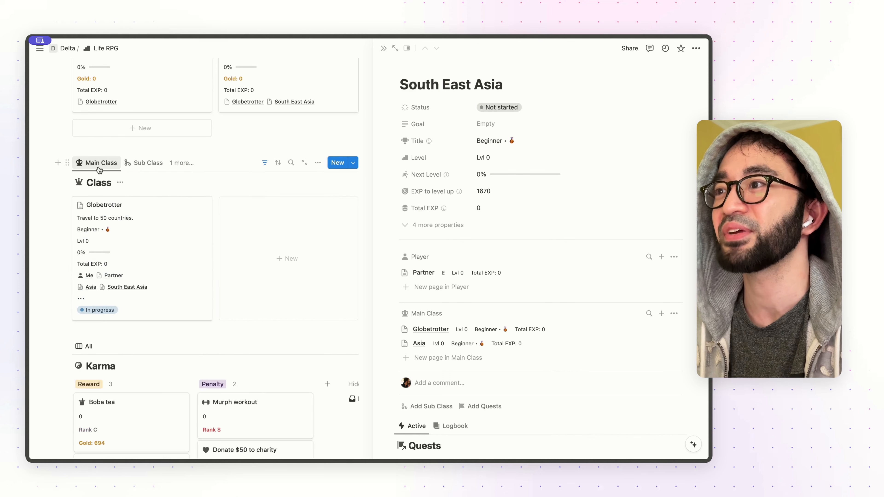
pyautogui.click(272, 244)
pyautogui.press('super+a')
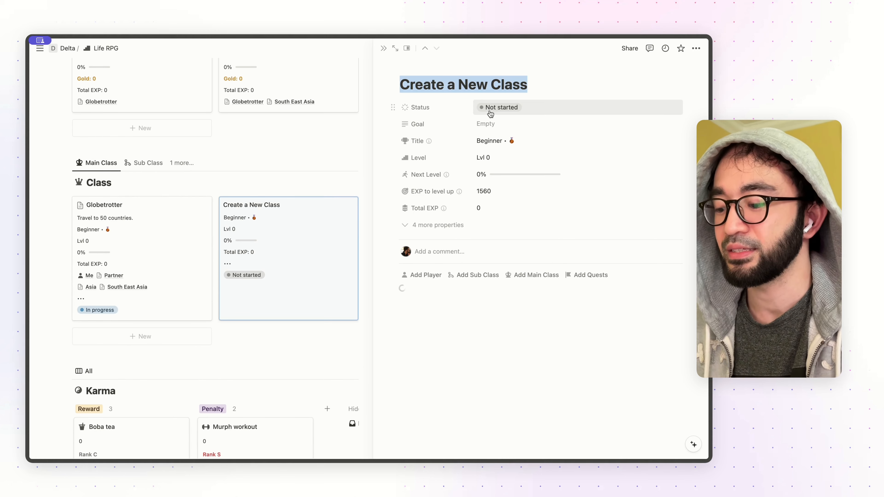
pyautogui.write('Europe')
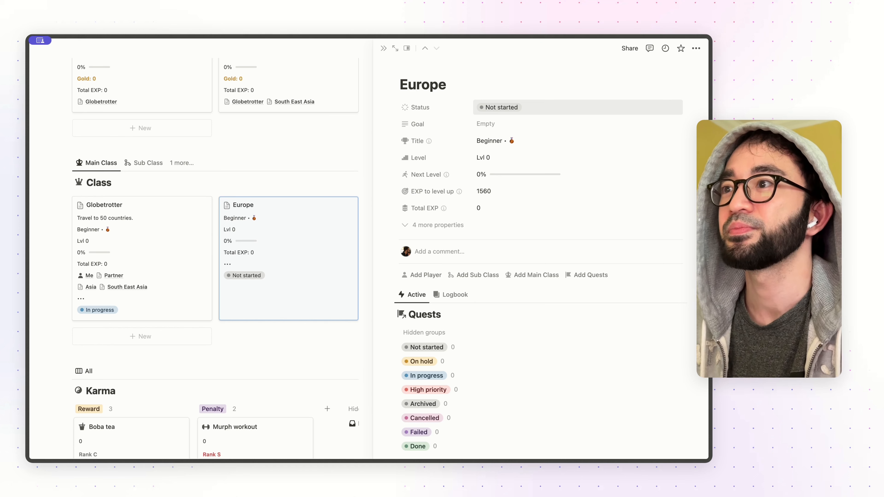
pyautogui.press('Escape')
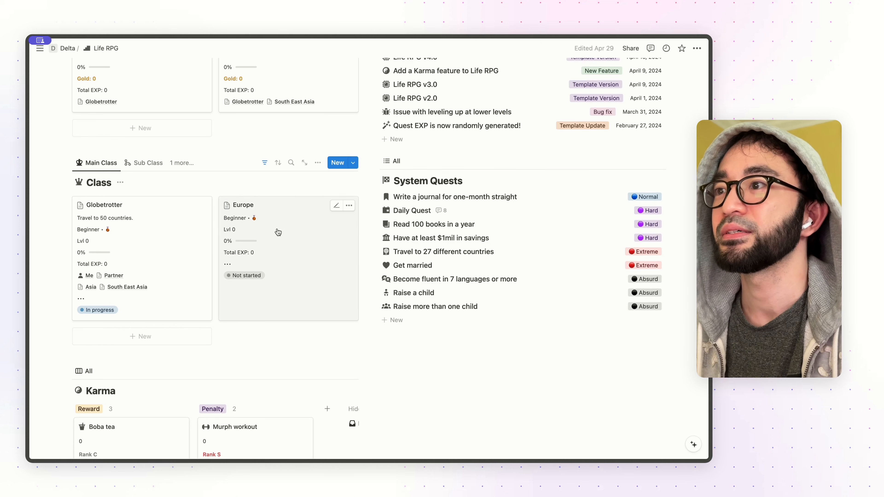
# Link Globetrotter as the main class of Europe
pyautogui.click(287, 231)
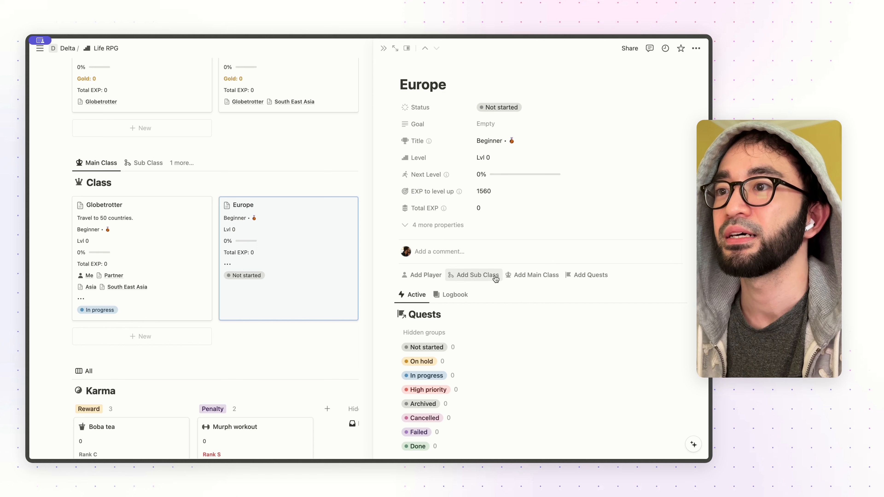
pyautogui.click(515, 275)
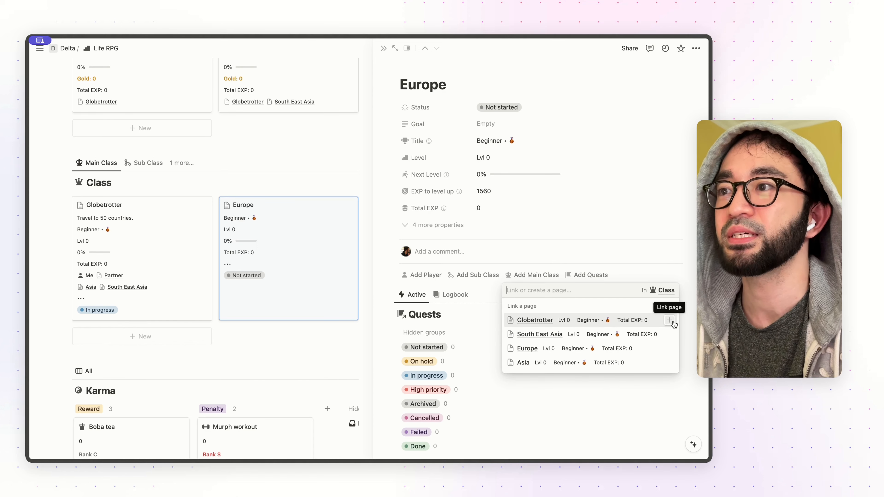
pyautogui.click(669, 320)
pyautogui.click(288, 255)
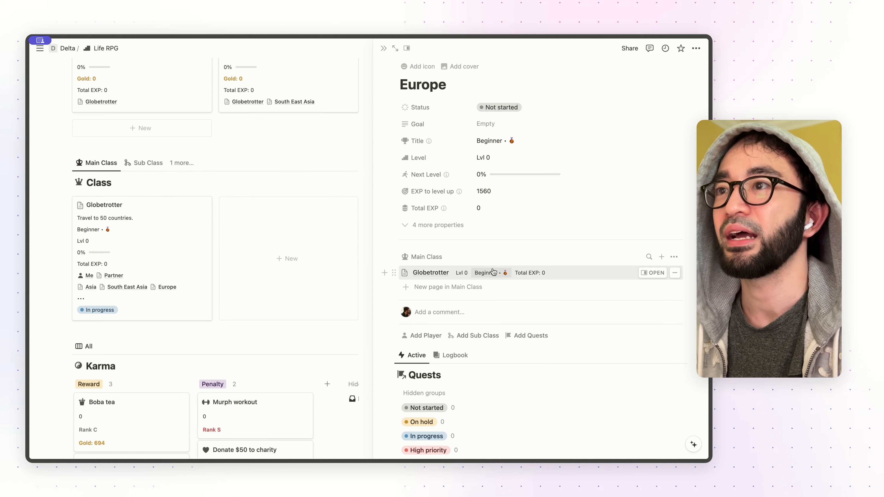
# Link the player Me to the Europe class
pyautogui.click(425, 335)
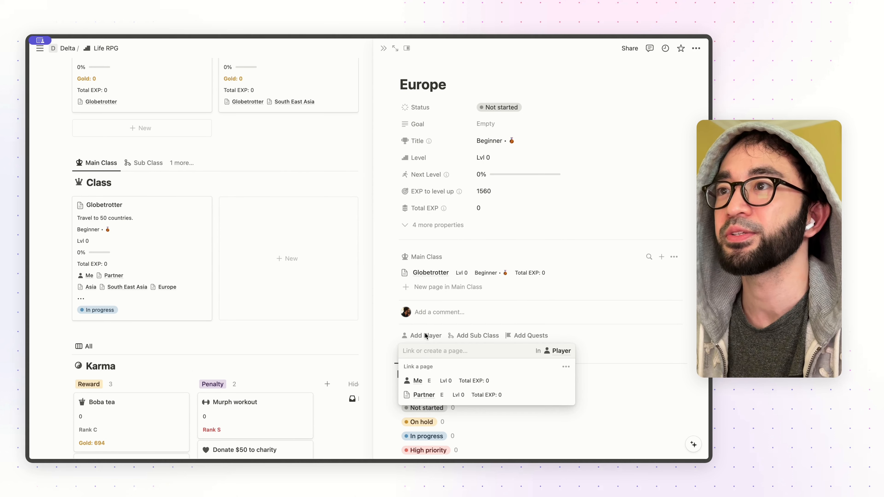
pyautogui.click(557, 381)
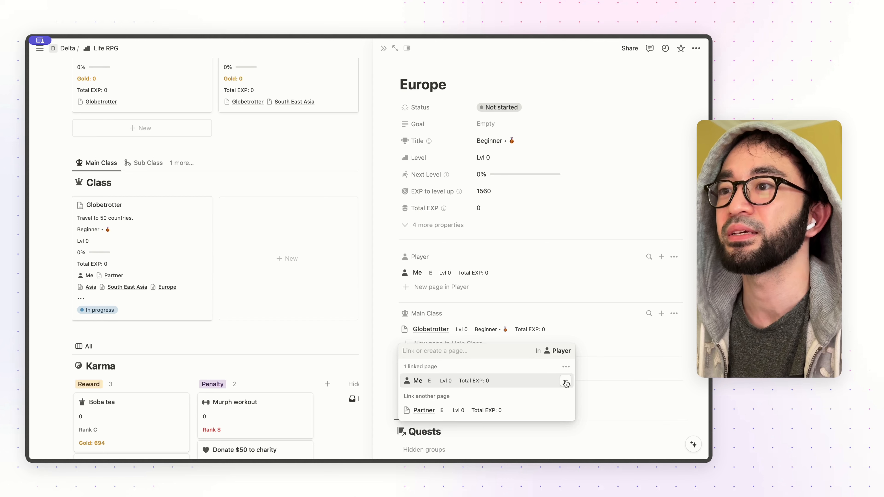
pyautogui.press('Escape')
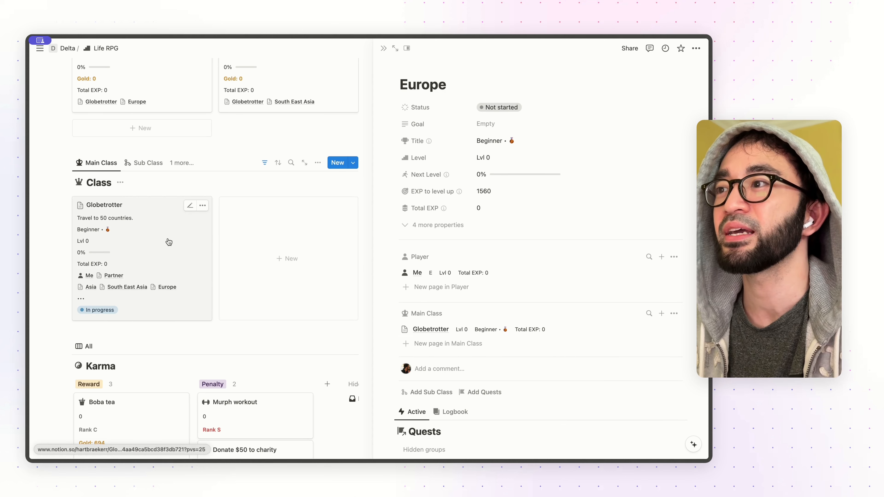
# Examine the players and sub classes linked on the Globetrotter page, and the classes listed on the player cards
pyautogui.click(155, 244)
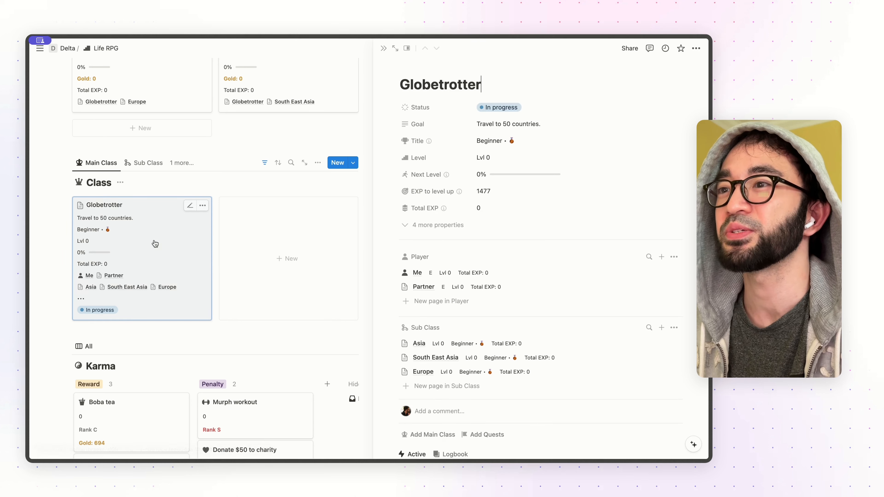
pyautogui.scroll(-2, 448, 298)
pyautogui.scroll(-2, 447, 298)
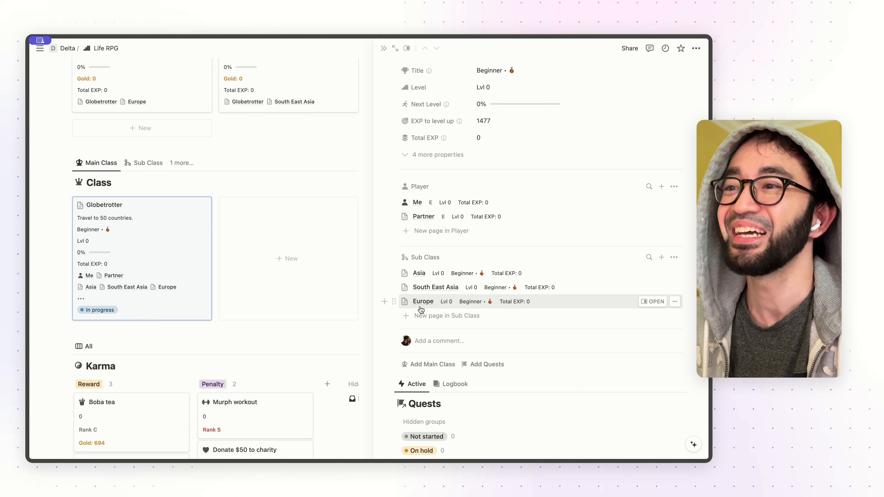
pyautogui.scroll(2, 357, 286)
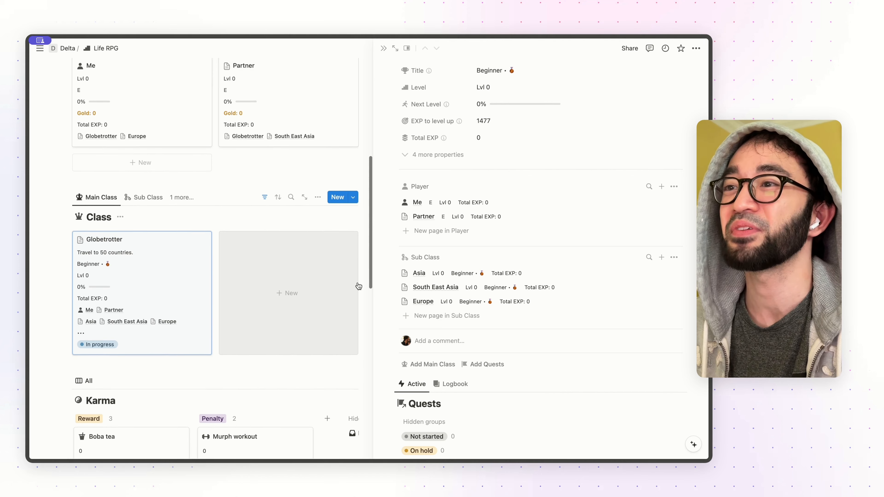
pyautogui.scroll(2, 490, 295)
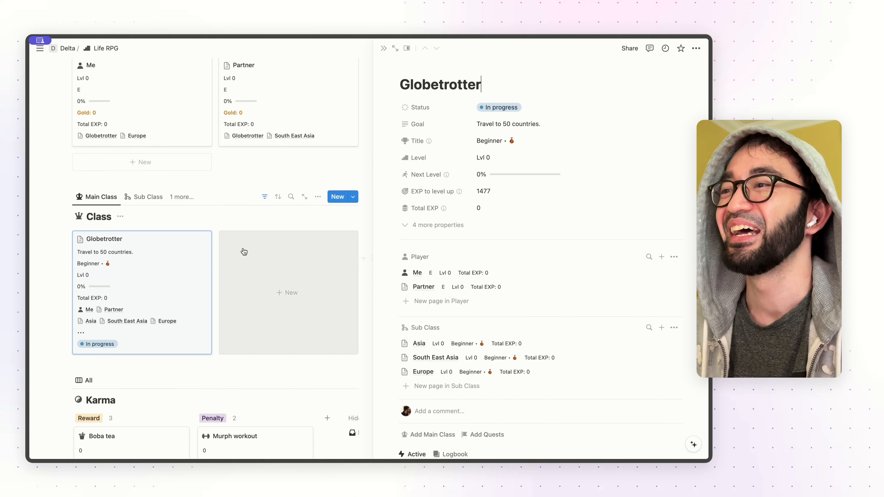
pyautogui.press('Escape')
pyautogui.scroll(2, 193, 245)
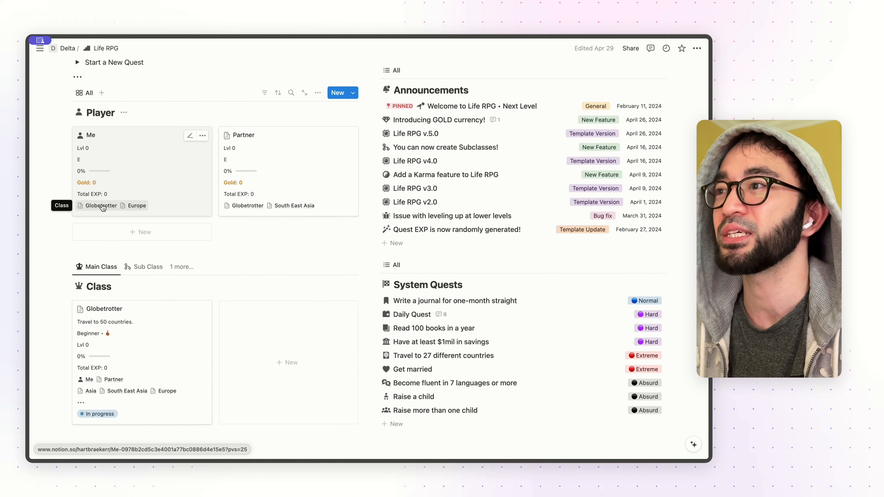
pyautogui.scroll(-2, 113, 206)
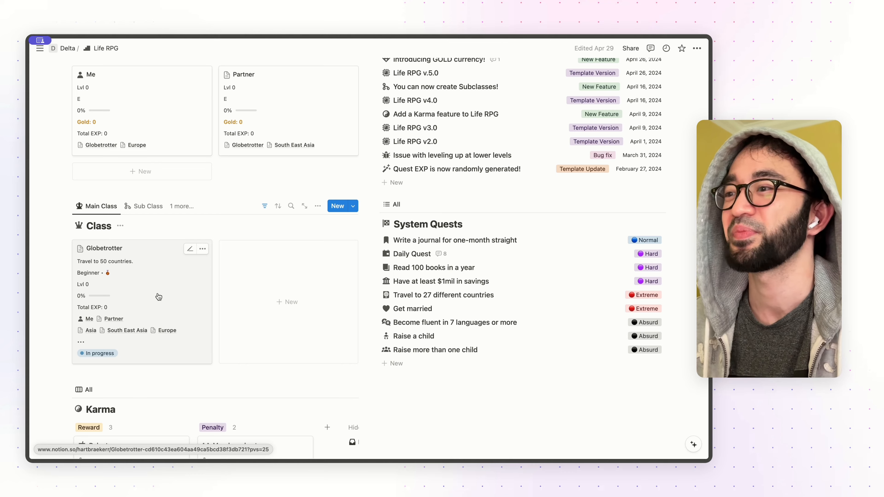
# Add a new entry named Watch an NBA game to the Reward group of the Karma section
pyautogui.scroll(-5, 159, 296)
pyautogui.scroll(-3, 157, 295)
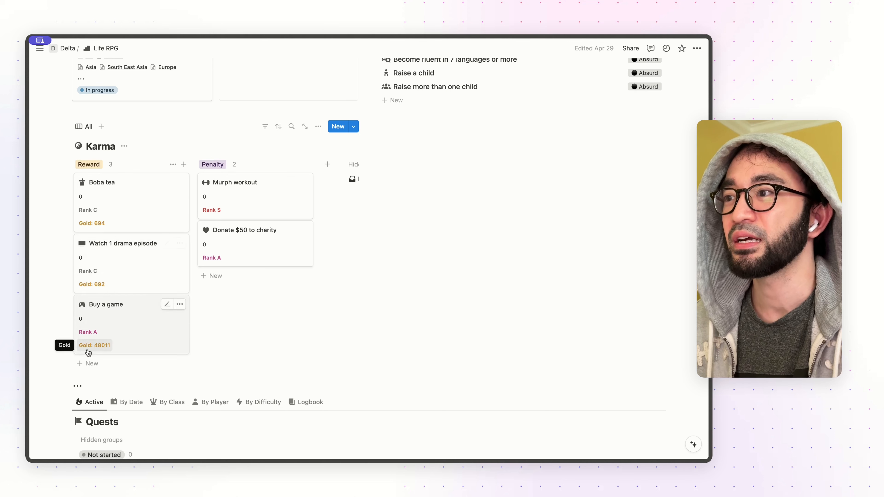
pyautogui.click(115, 366)
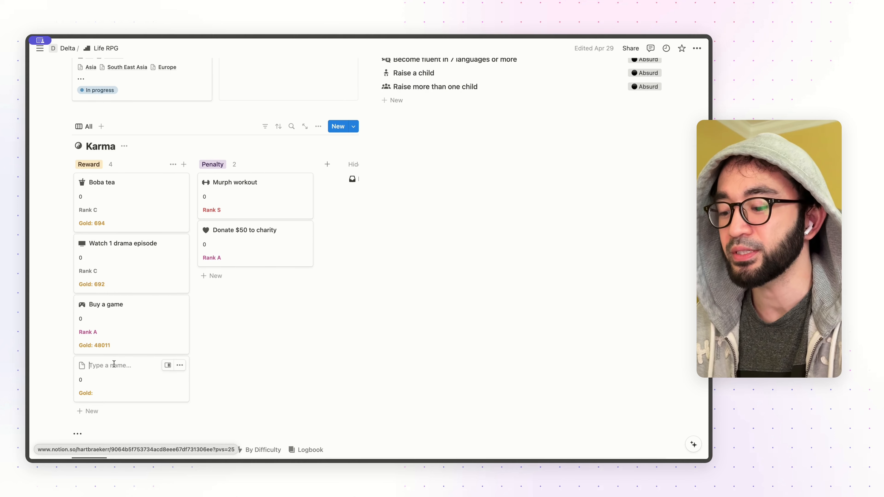
pyautogui.write('Watch a')
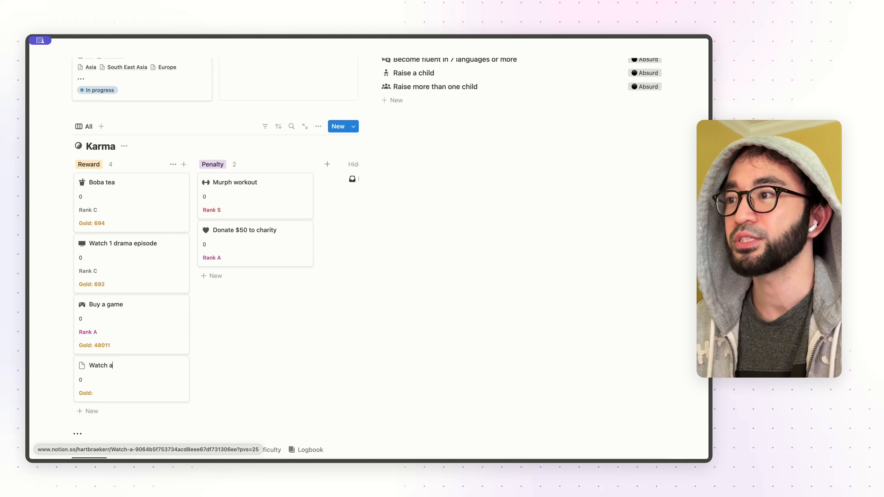
pyautogui.write('n NBA game')
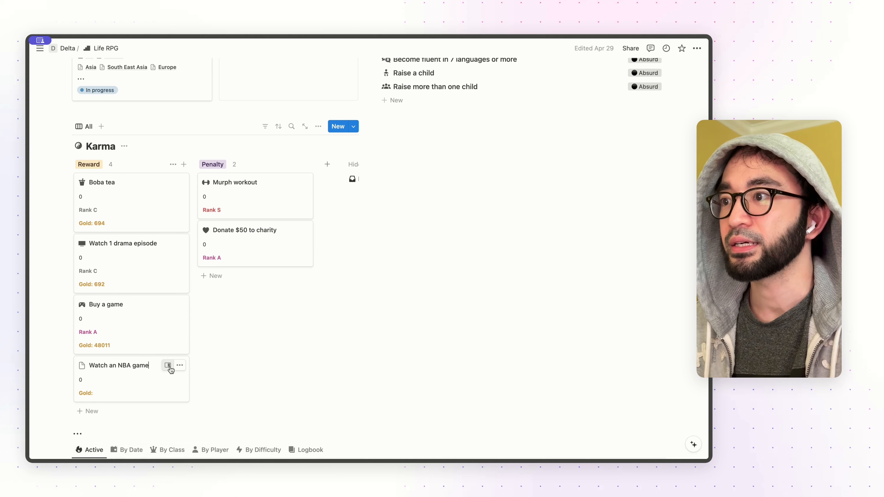
# Open the Watch an NBA game entry, switch its tag to Penalty and set it back to Reward
pyautogui.click(169, 367)
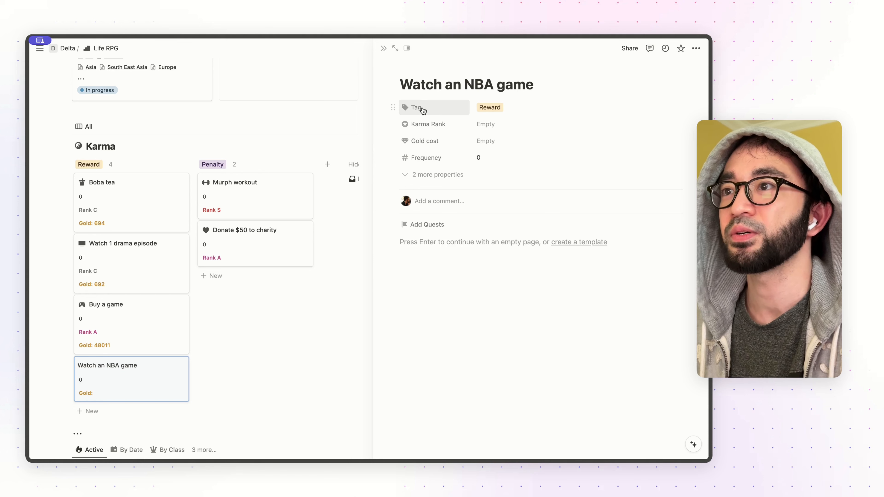
pyautogui.click(491, 109)
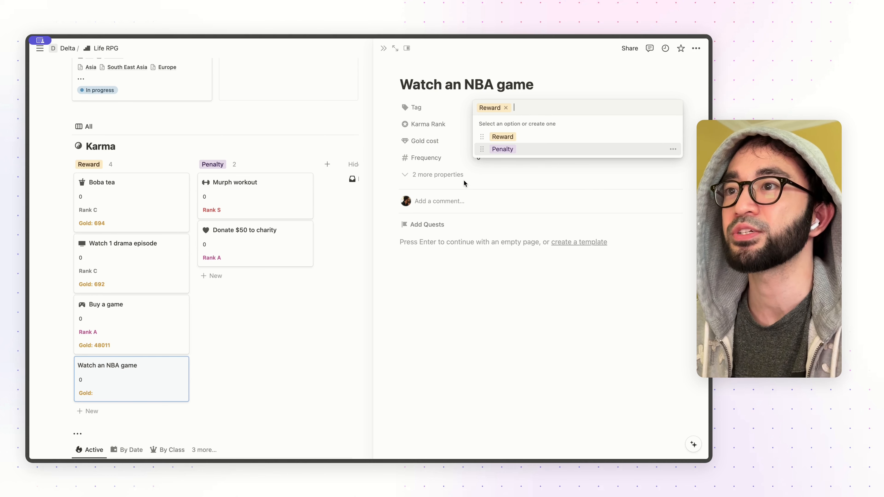
pyautogui.click(499, 150)
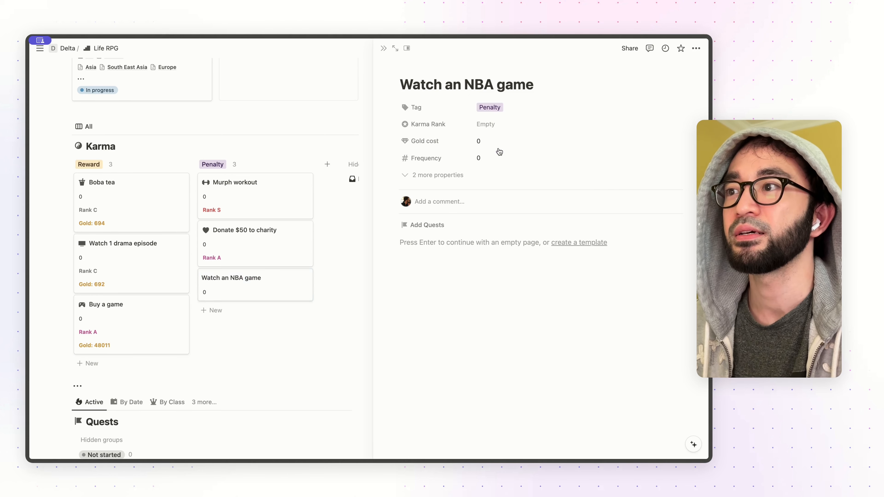
pyautogui.click(493, 103)
pyautogui.click(502, 137)
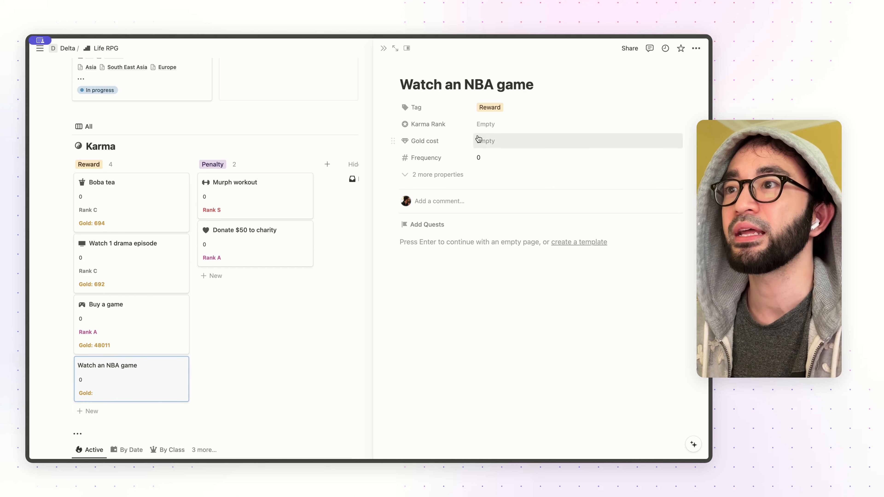
# Try the Karma Ranks B, A, S and SSS+ in turn on the Watch an NBA game reward to compare gold costs
pyautogui.click(486, 124)
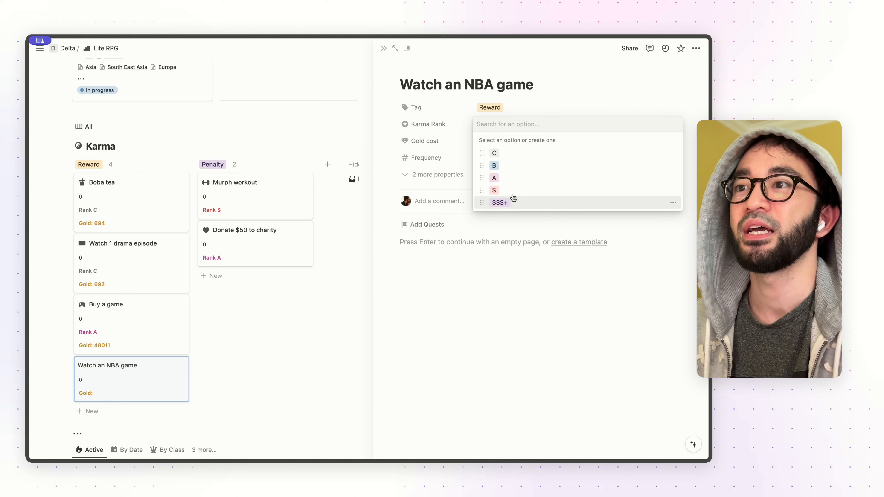
pyautogui.click(509, 155)
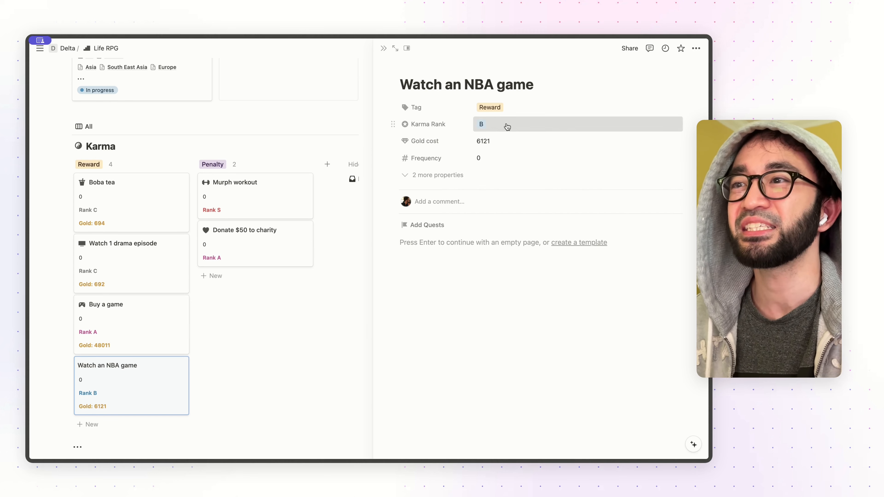
pyautogui.click(507, 125)
pyautogui.click(518, 178)
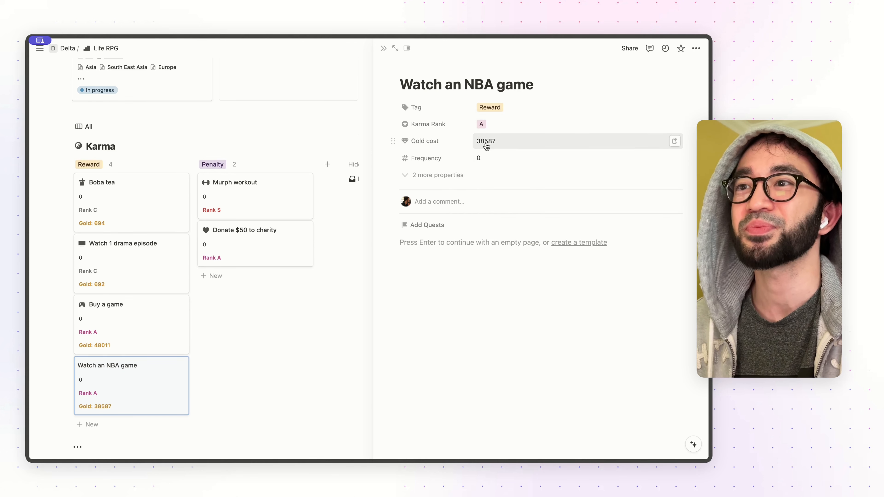
pyautogui.click(505, 124)
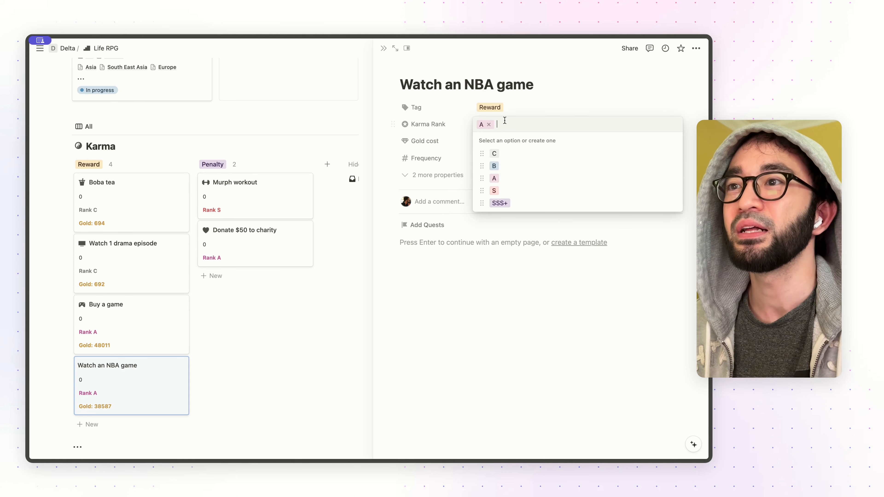
pyautogui.click(507, 185)
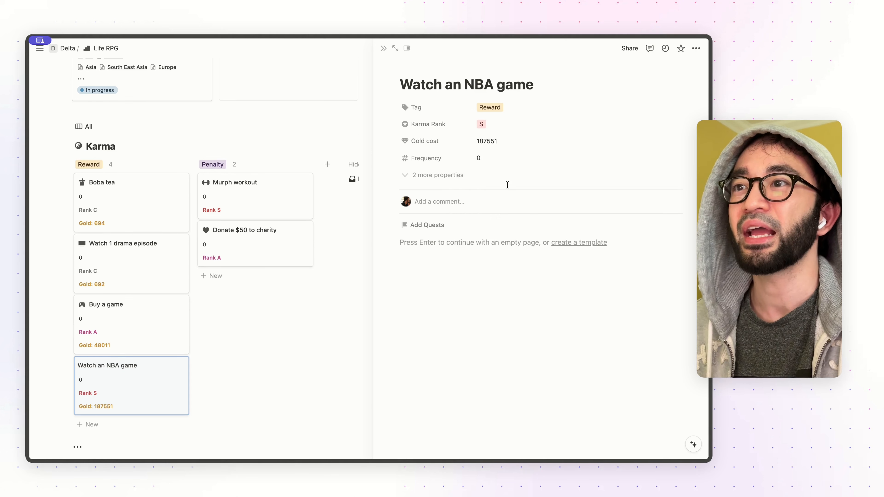
pyautogui.click(504, 125)
pyautogui.click(506, 202)
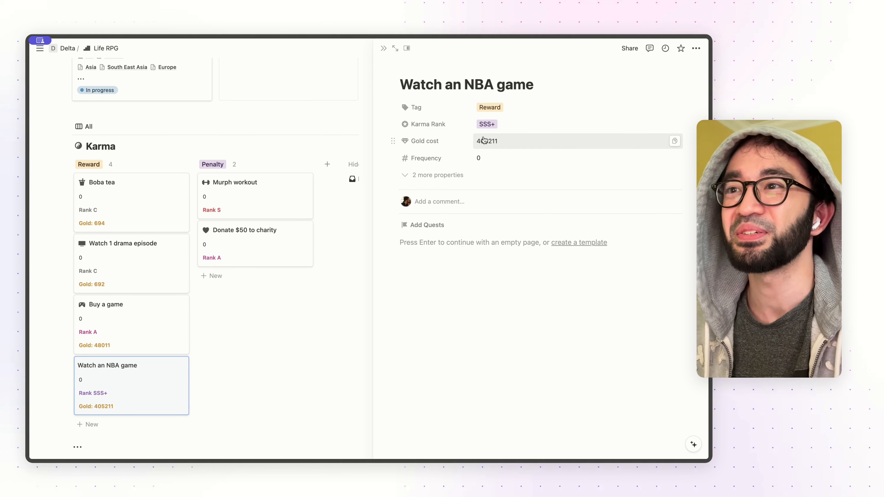
# Set the Karma Rank of the Watch an NBA game reward to B
pyautogui.click(499, 125)
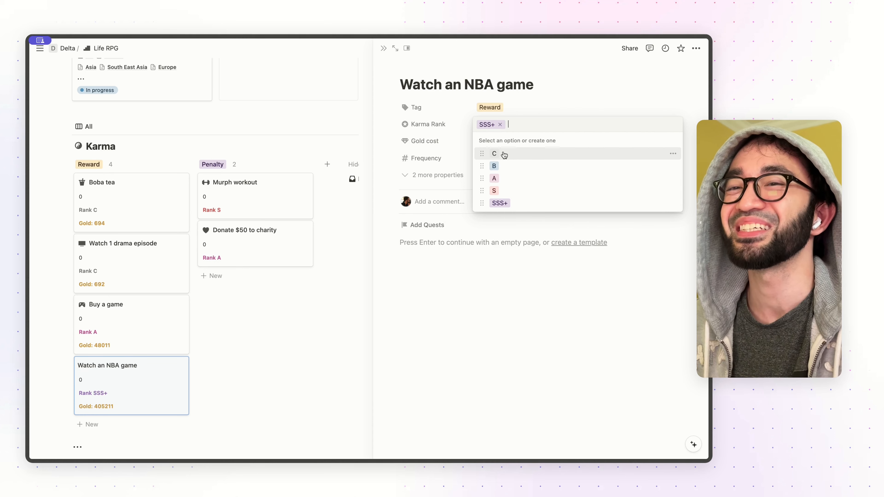
pyautogui.click(515, 167)
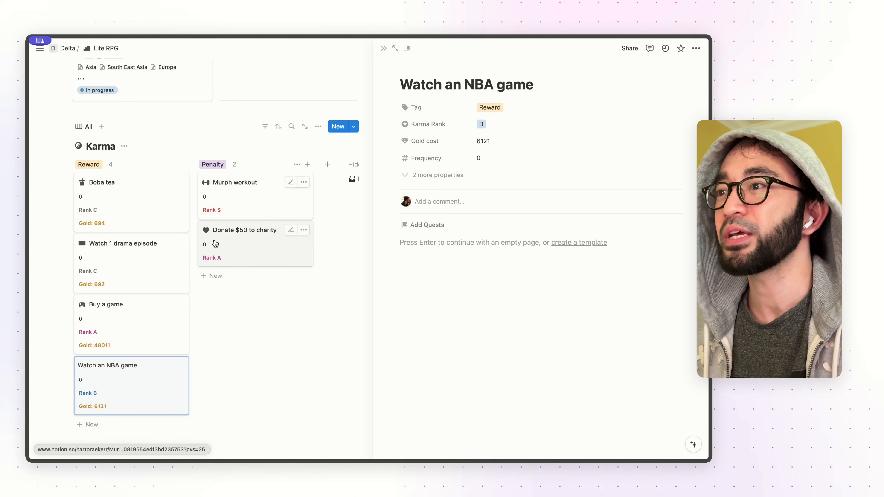
# Add a new entry named Run 10km around home to the Penalty group of the Karma section
pyautogui.click(233, 275)
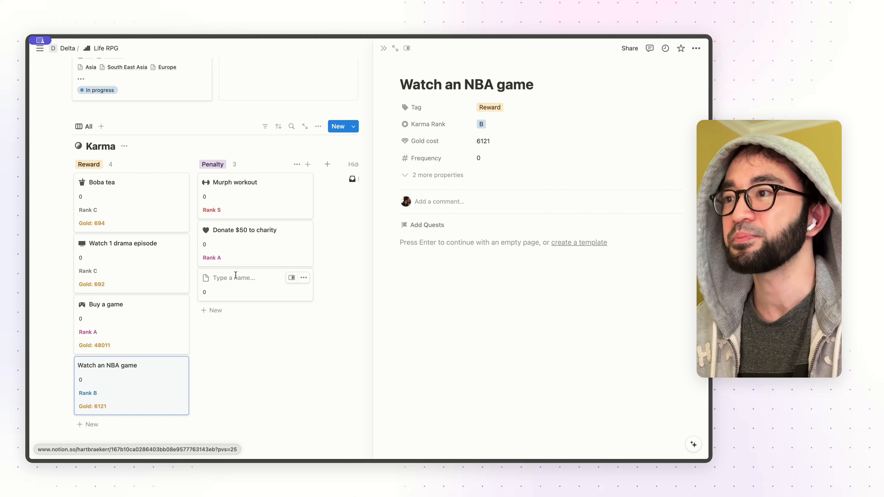
pyautogui.write('Run 1')
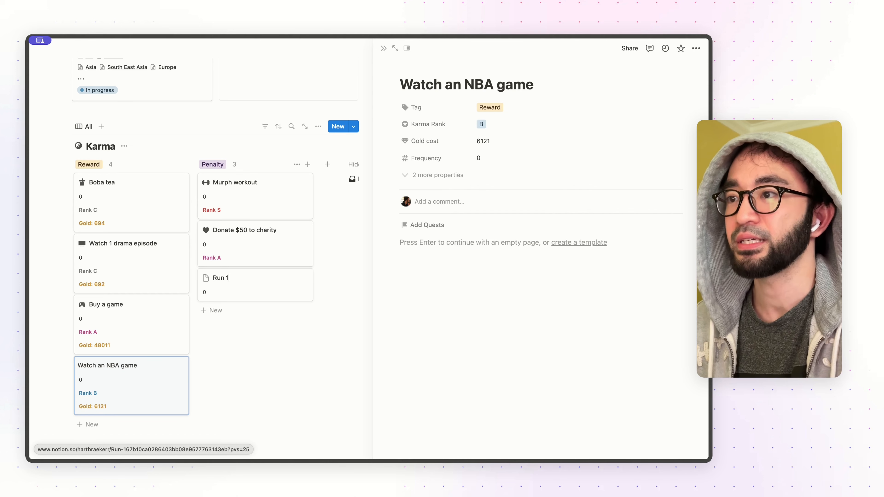
pyautogui.write('0km around the')
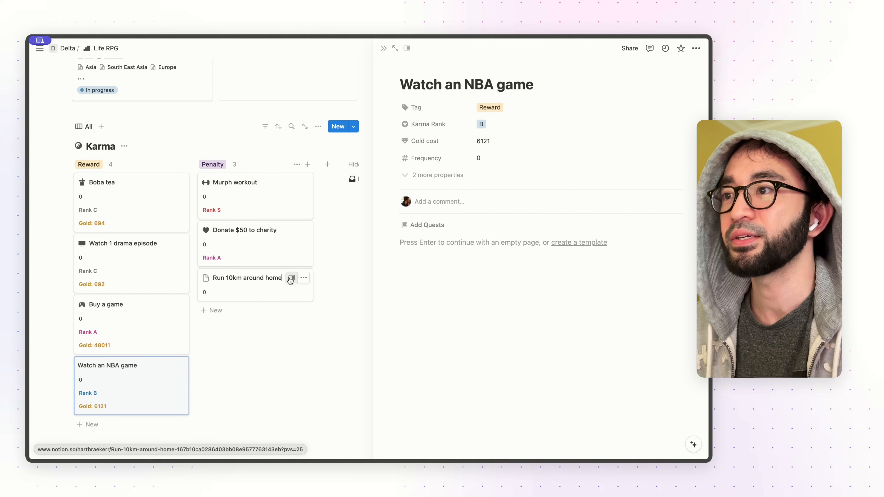
# Open the Run 10km around home penalty and set its Karma Rank to B
pyautogui.click(291, 279)
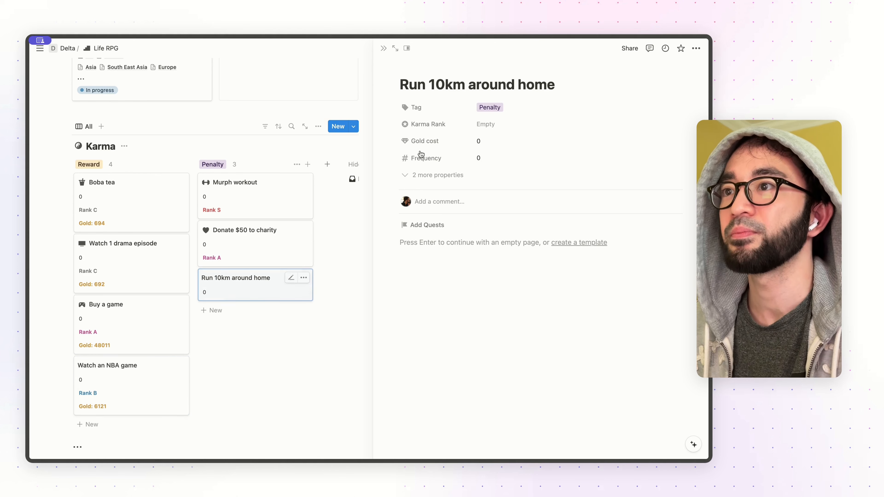
pyautogui.click(480, 124)
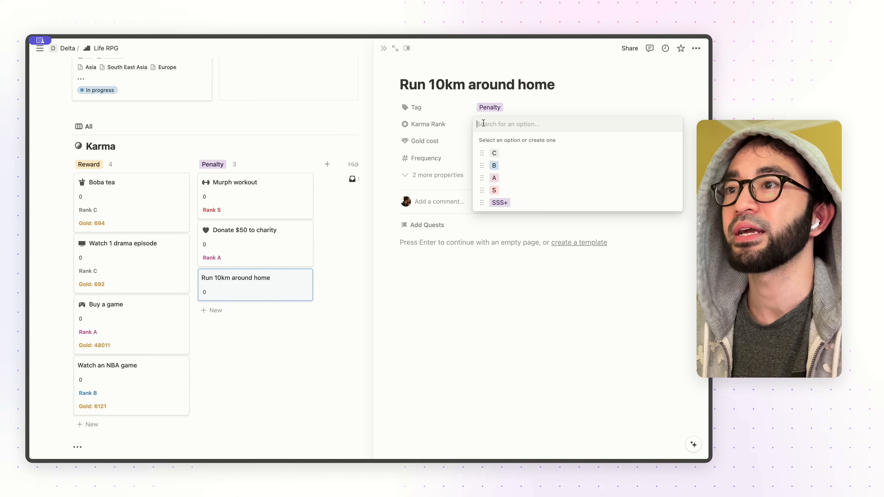
pyautogui.click(502, 170)
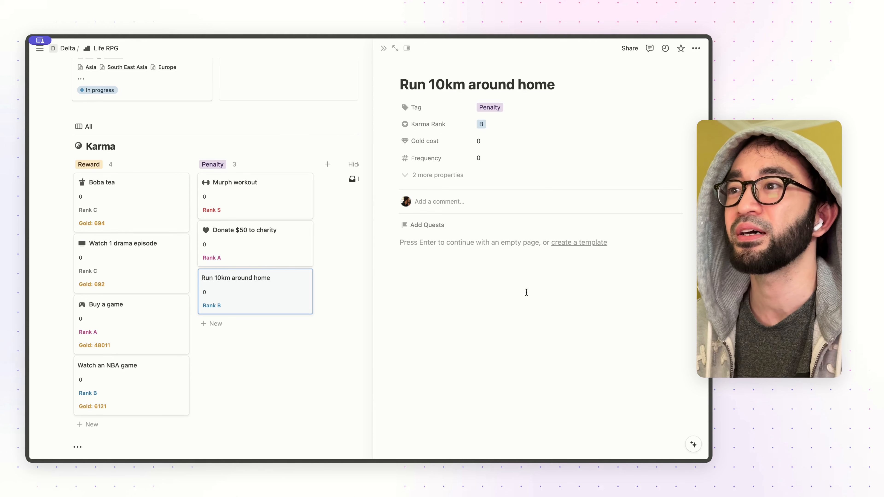
pyautogui.click(440, 246)
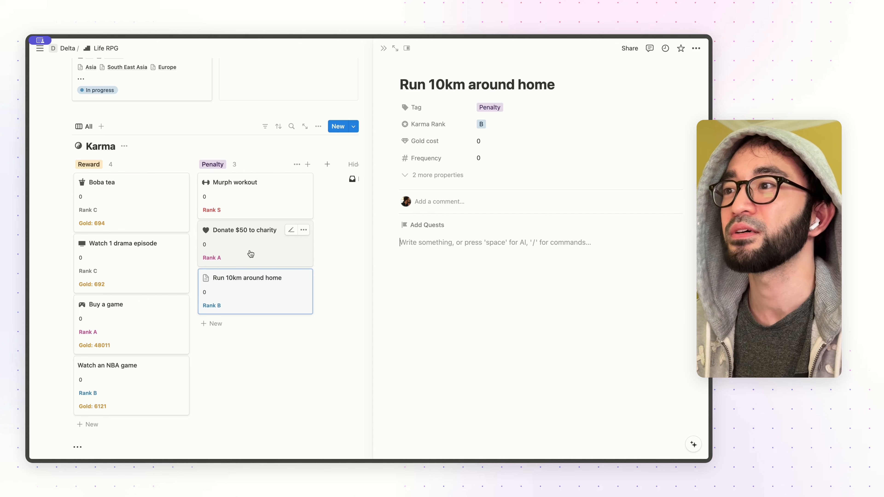
# Examine the page contents of the Donate $50 to charity and Murph workout penalties
pyautogui.click(242, 245)
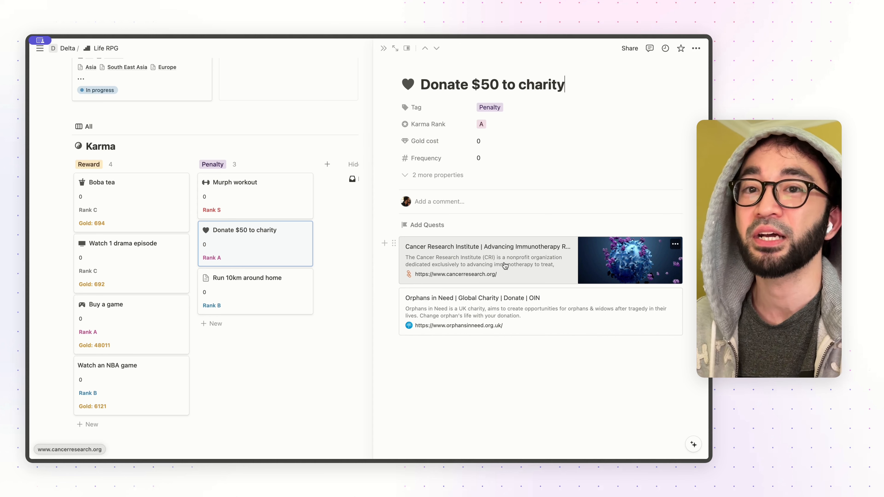
pyautogui.click(247, 204)
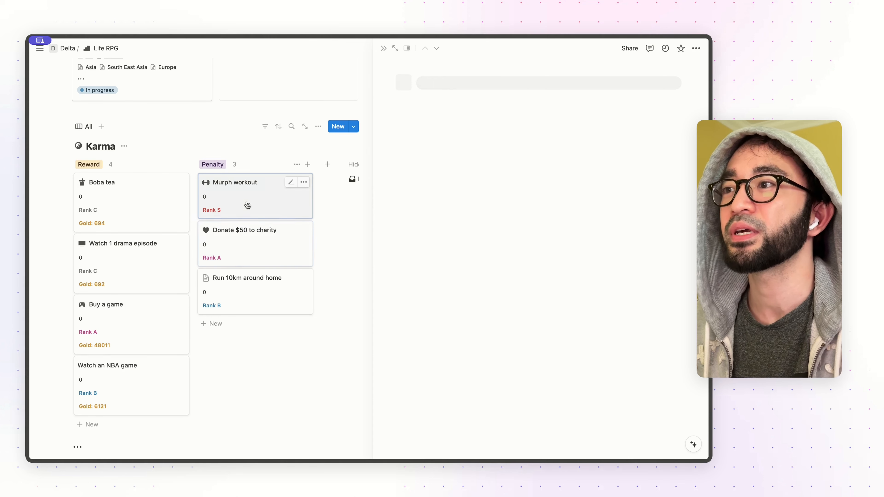
pyautogui.scroll(-4, 403, 261)
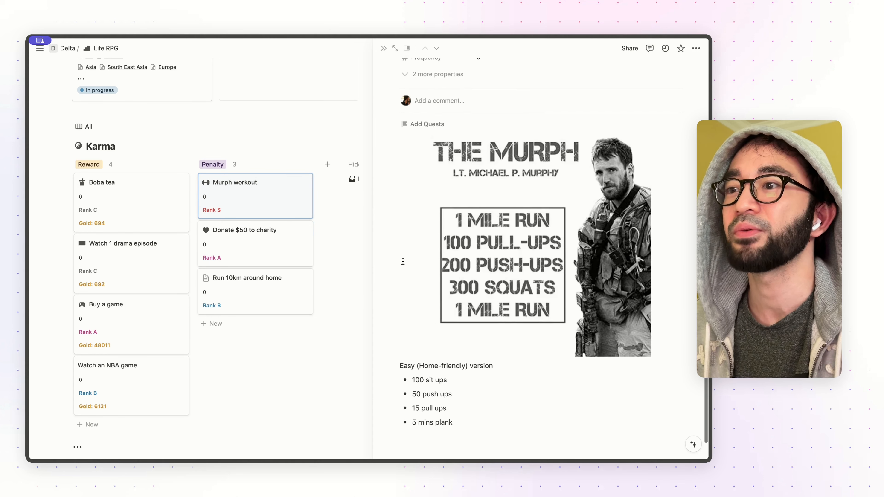
pyautogui.scroll(1, 403, 261)
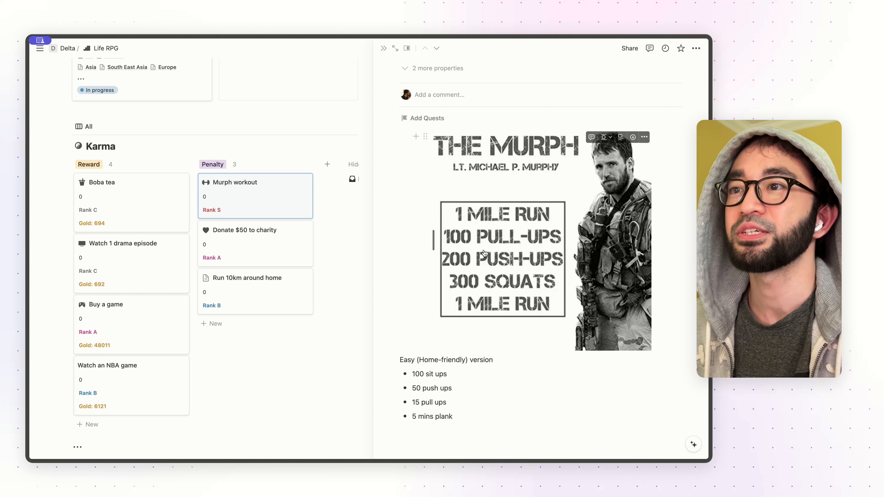
pyautogui.scroll(3, 476, 296)
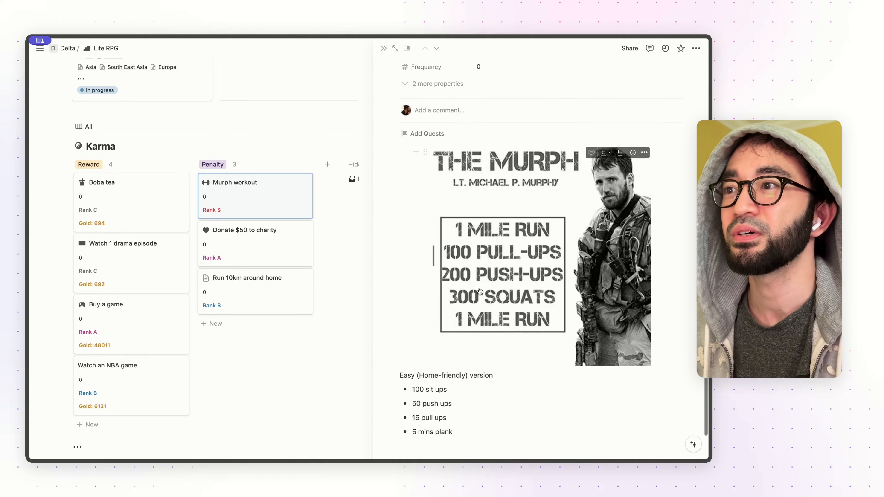
# Examine the page contents of the Boba tea, Watch 1 drama episode, Buy a game and Watch an NBA game rewards
pyautogui.click(131, 215)
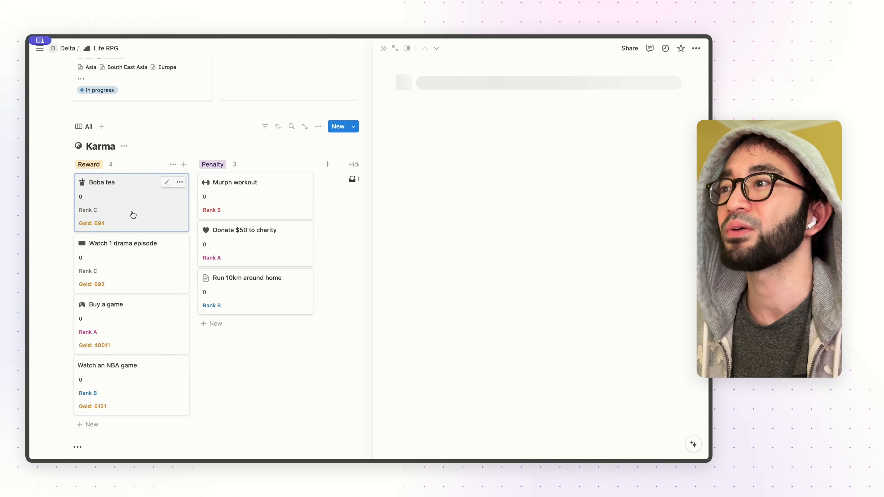
pyautogui.scroll(-1, 489, 315)
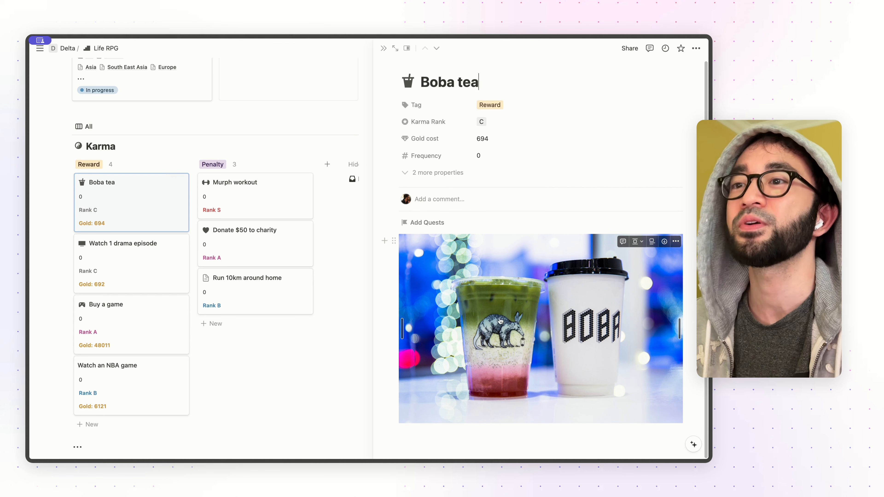
pyautogui.click(465, 431)
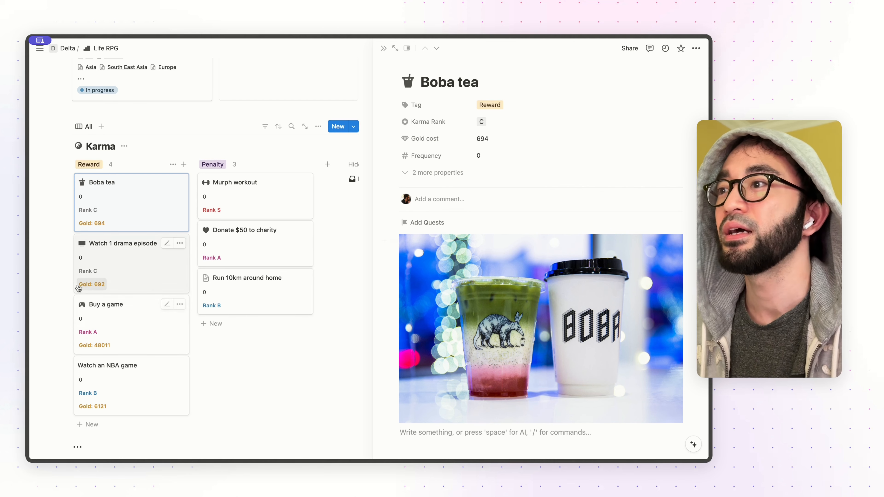
pyautogui.click(138, 265)
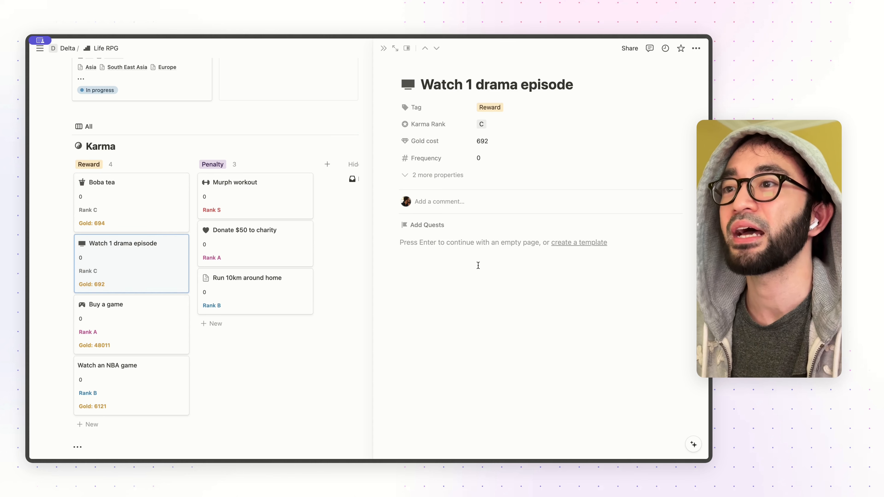
pyautogui.click(144, 329)
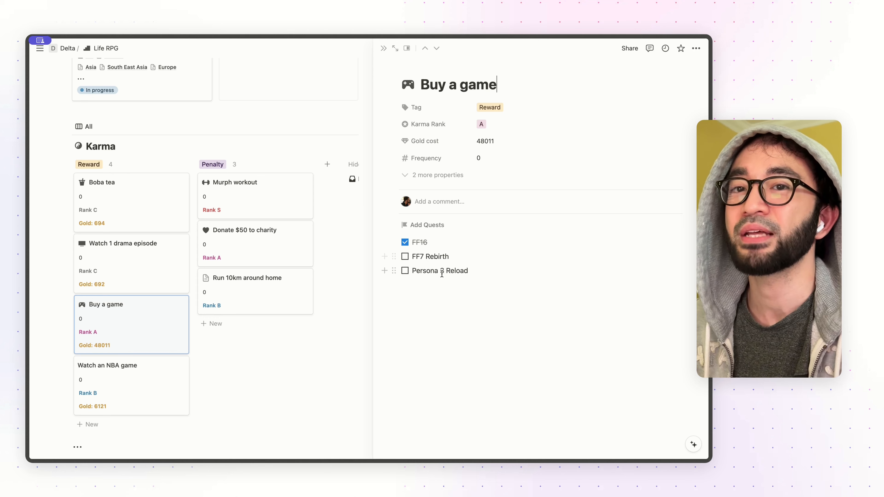
pyautogui.click(142, 374)
pyautogui.scroll(-1, 238, 364)
pyautogui.press('Escape')
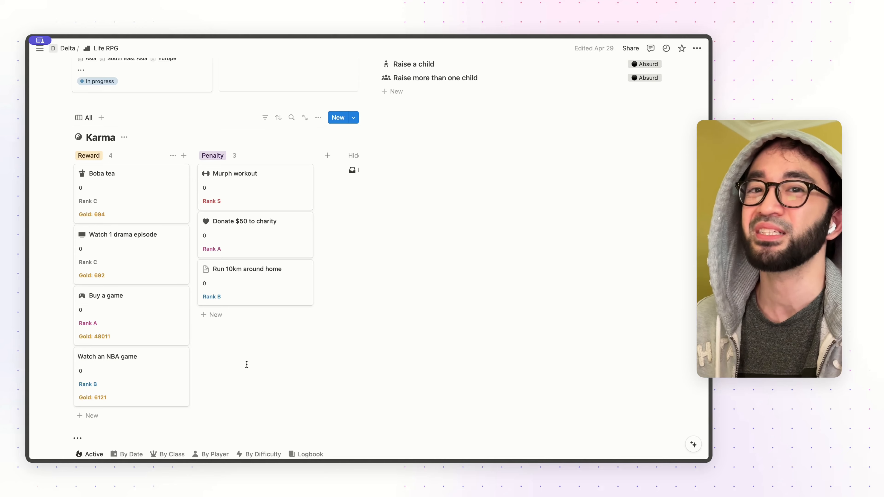
# Examine the Quests section's status groups and the list of quest templates available for new quests
pyautogui.scroll(-8, 247, 364)
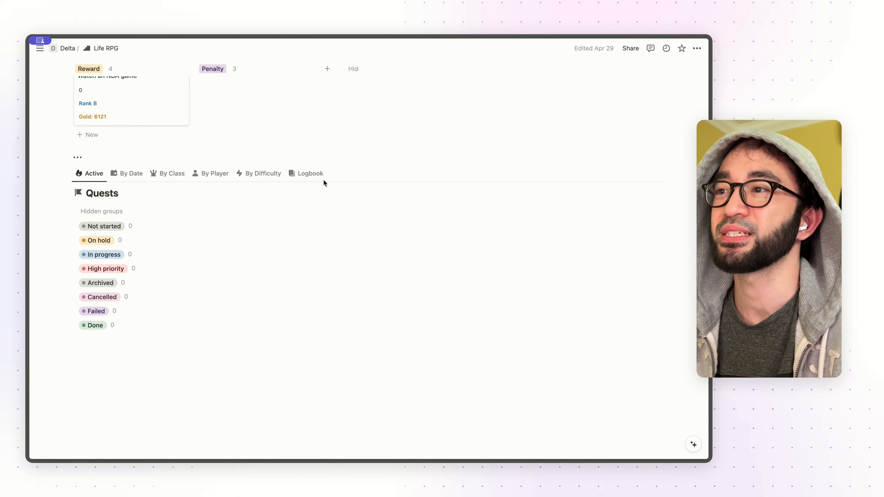
pyautogui.moveTo(559, 173)
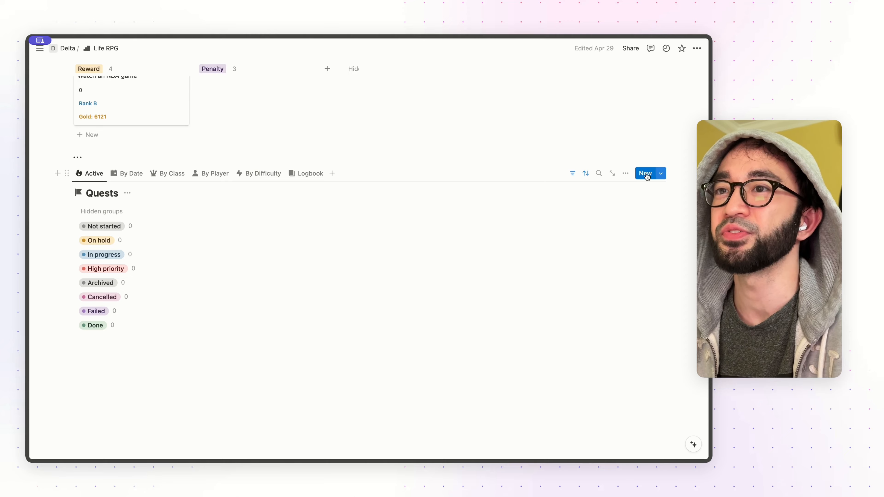
pyautogui.click(660, 173)
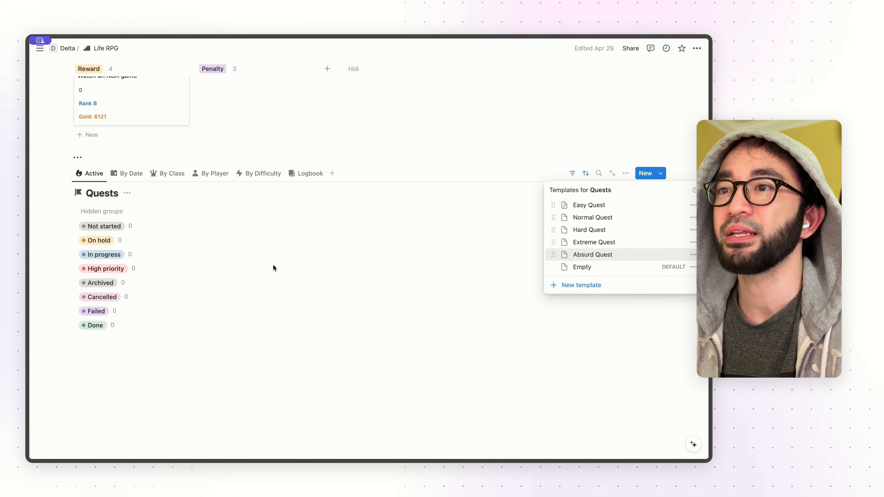
pyautogui.click(167, 256)
# Return to the dashboard's Start a New Quest section and look over its difficulty options
pyautogui.scroll(20, 168, 257)
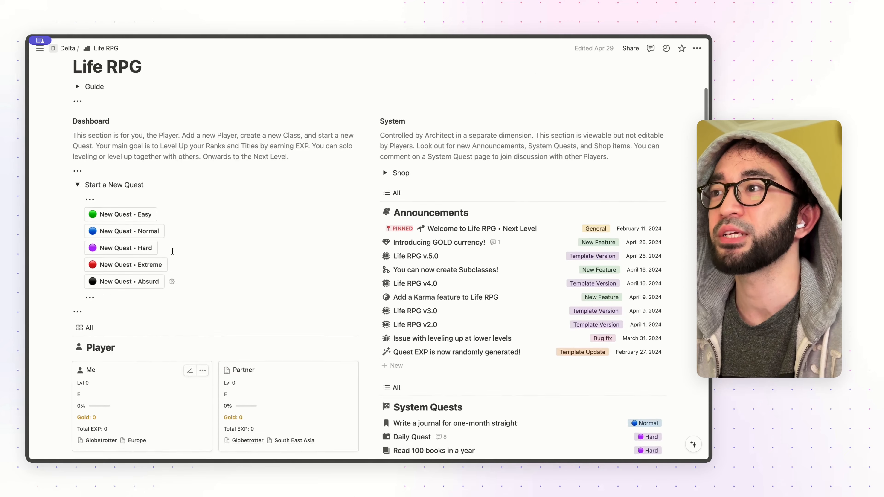
pyautogui.scroll(3, 172, 251)
pyautogui.click(79, 286)
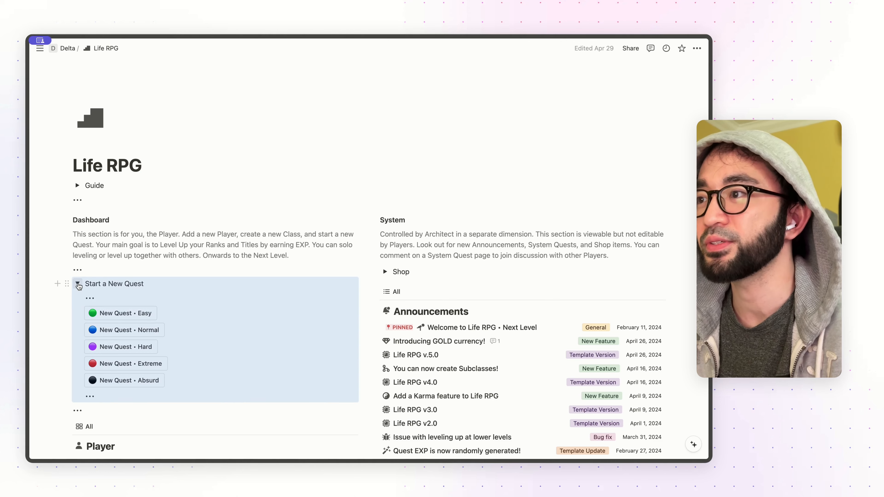
# Start a new quest of Extreme difficulty from the dashboard and name it Whatever
pyautogui.click(78, 285)
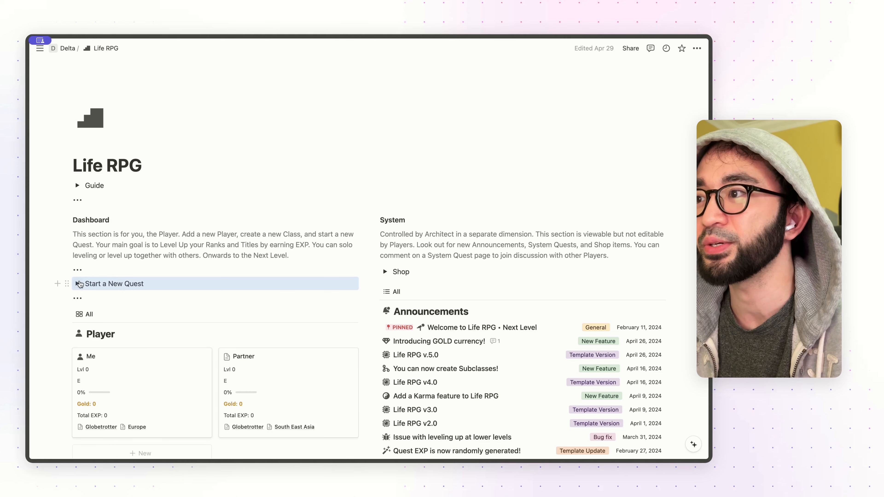
pyautogui.click(77, 284)
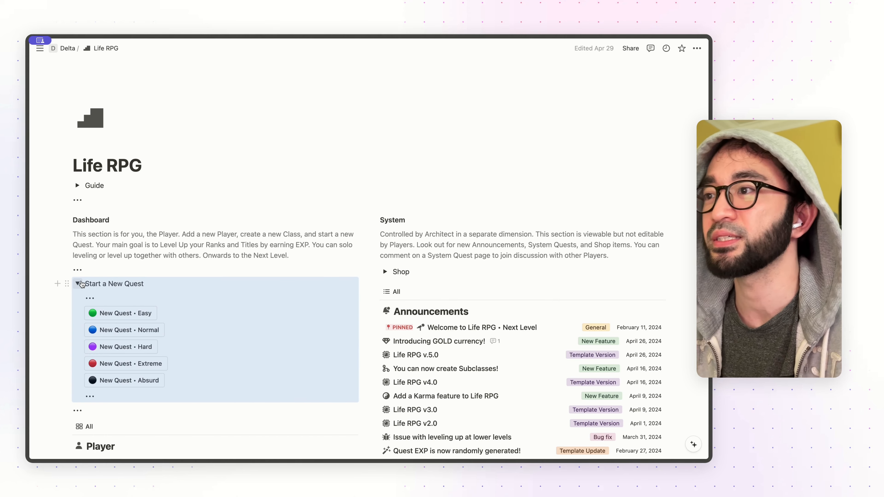
pyautogui.click(153, 284)
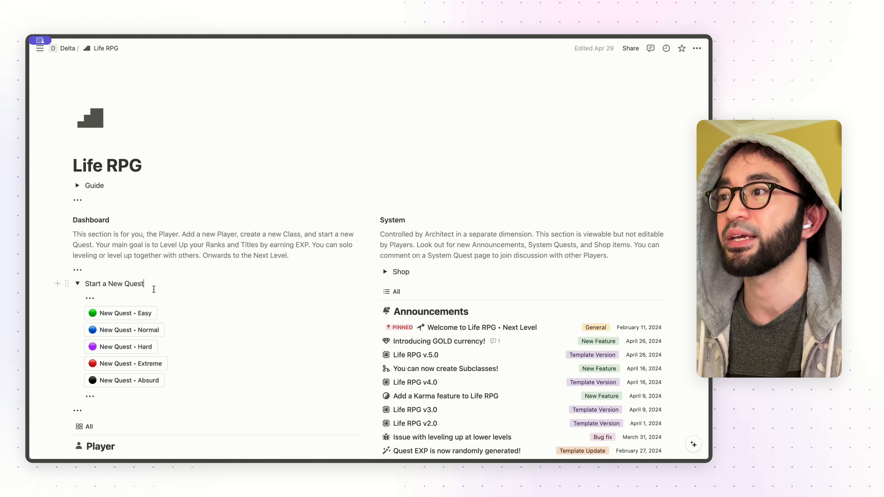
pyautogui.scroll(-2, 155, 292)
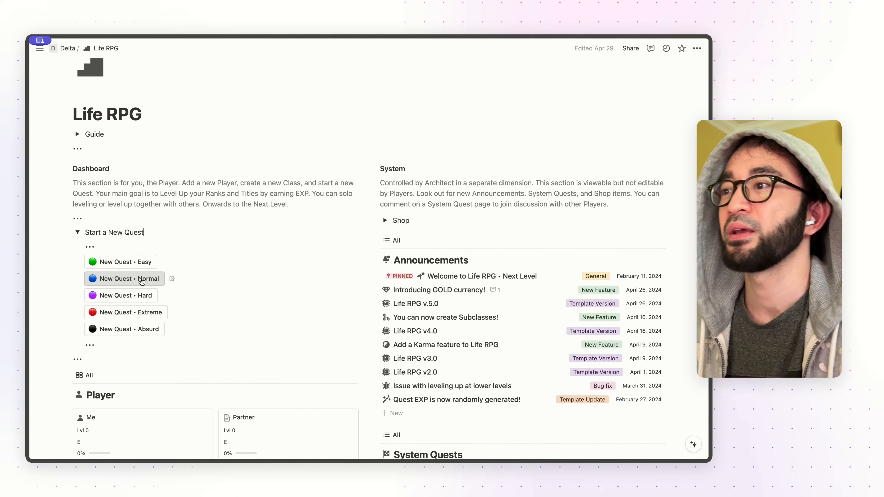
pyautogui.click(131, 312)
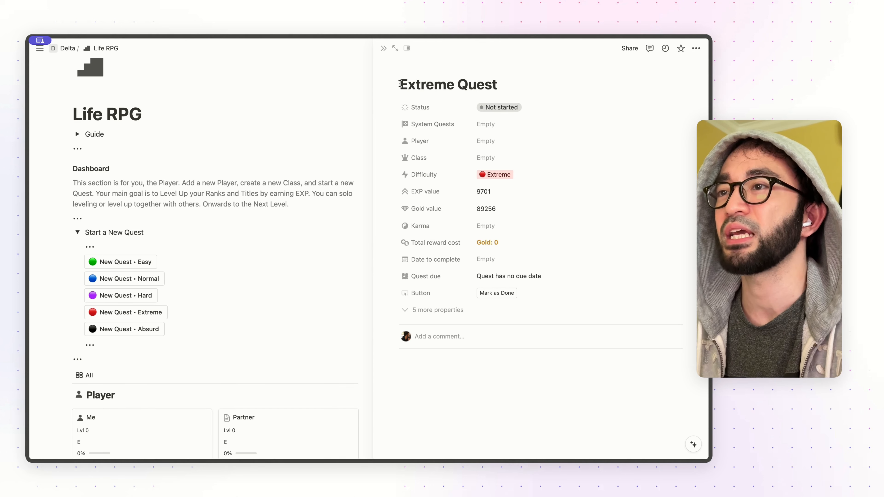
pyautogui.moveTo(407, 84); pyautogui.dragTo(553, 93)
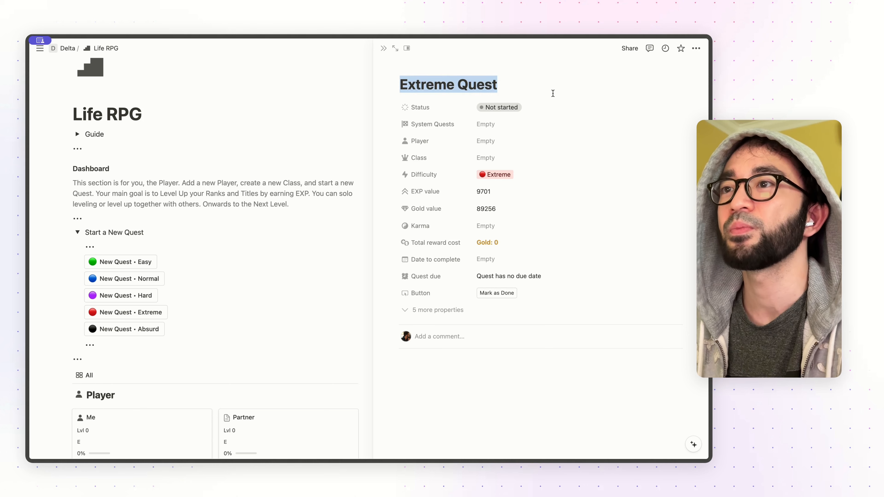
pyautogui.write('Whatever')
# Try the Whatever quest's status as On hold, In progress, High priority and Archived, and set it back to Not started
pyautogui.scroll(-15, 243, 156)
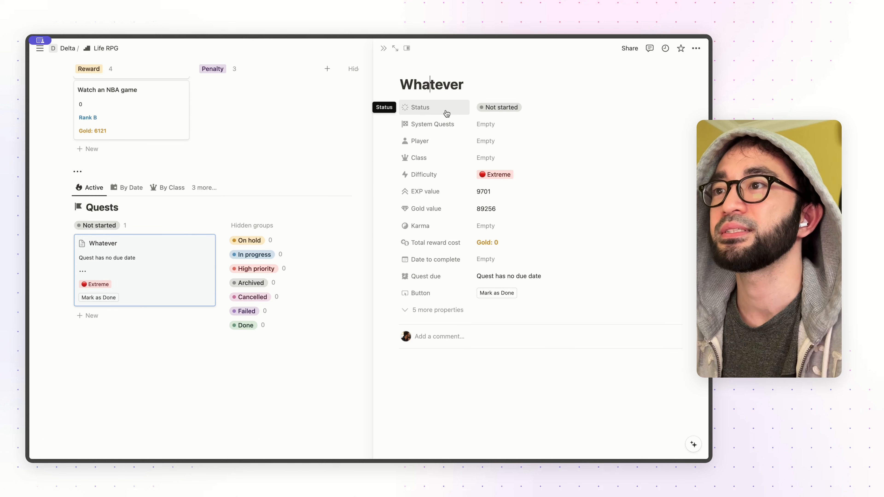
pyautogui.click(494, 111)
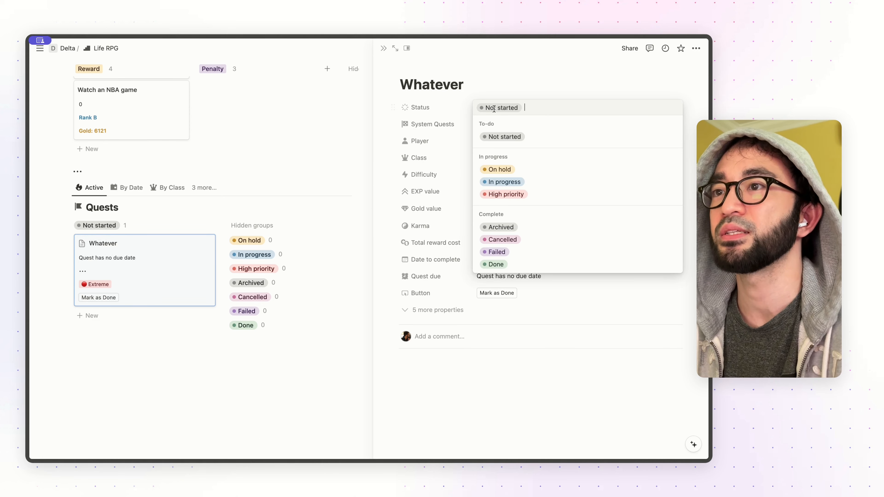
pyautogui.click(503, 171)
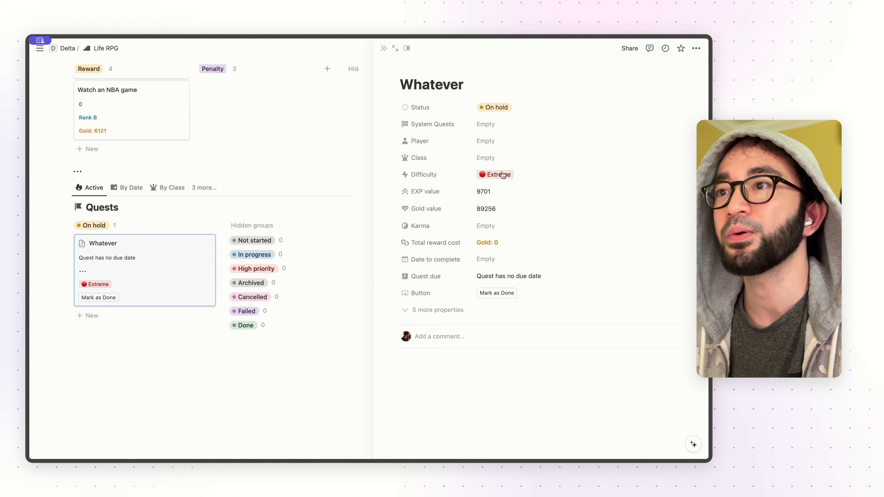
pyautogui.click(497, 108)
pyautogui.click(499, 108)
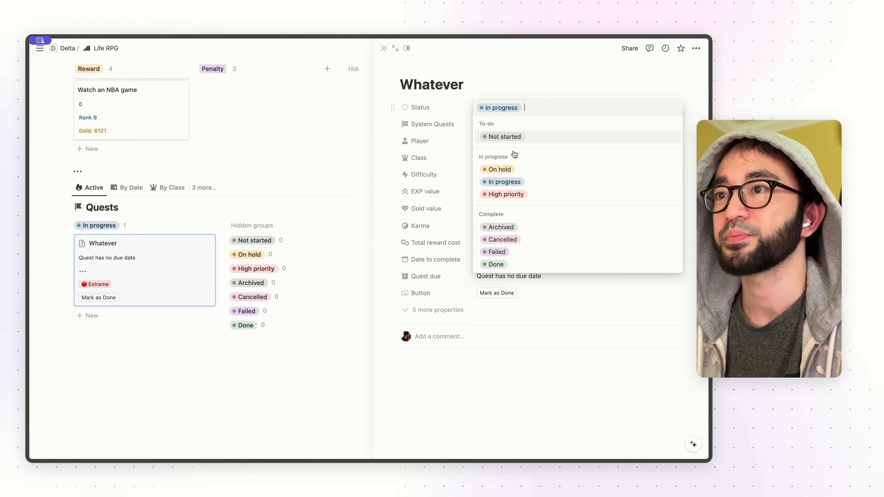
pyautogui.click(507, 195)
pyautogui.click(497, 112)
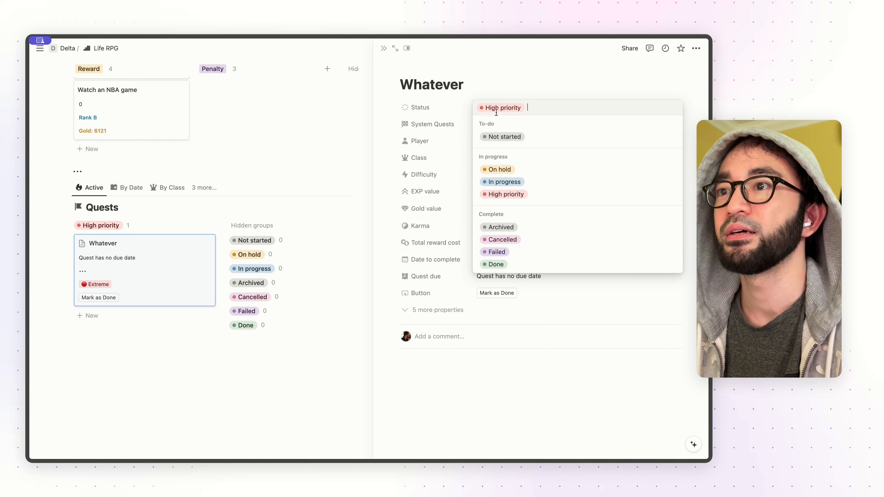
pyautogui.click(505, 228)
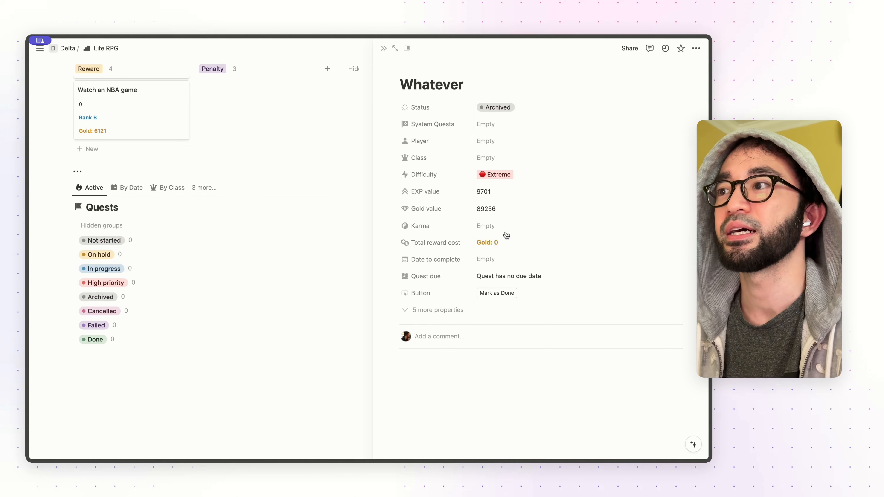
pyautogui.click(494, 107)
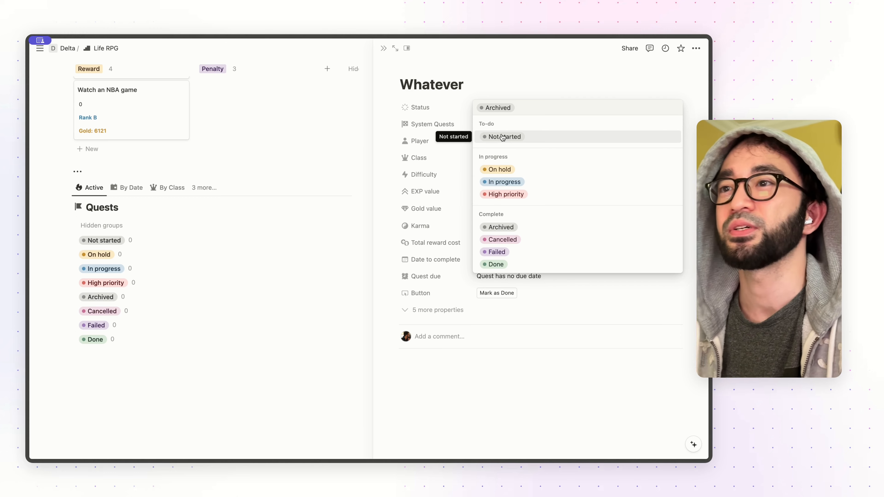
pyautogui.click(503, 137)
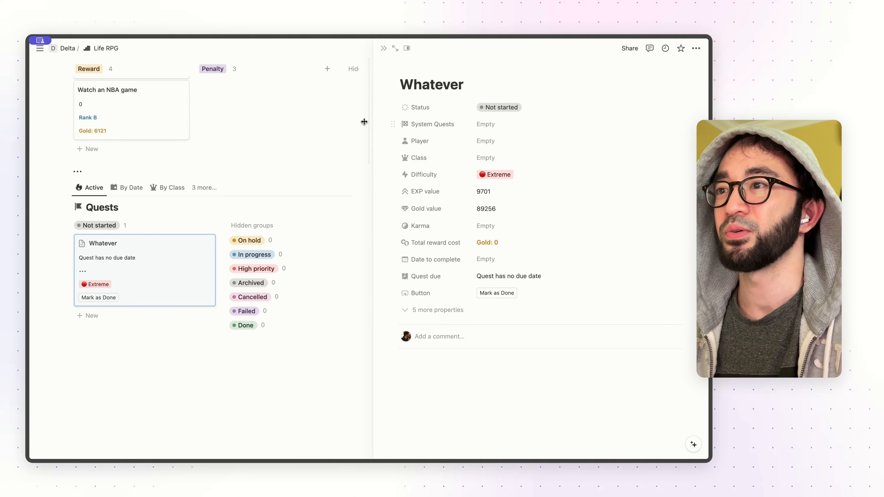
# Look over the dashboard's System Quests, reopen the Whatever quest and link it to the Daily Quest system quest
pyautogui.click(383, 49)
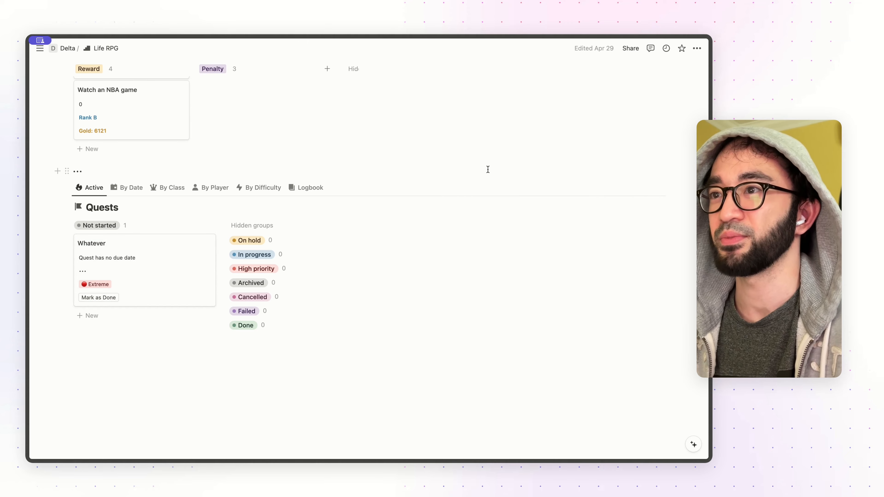
pyautogui.scroll(10, 488, 170)
pyautogui.scroll(5, 474, 168)
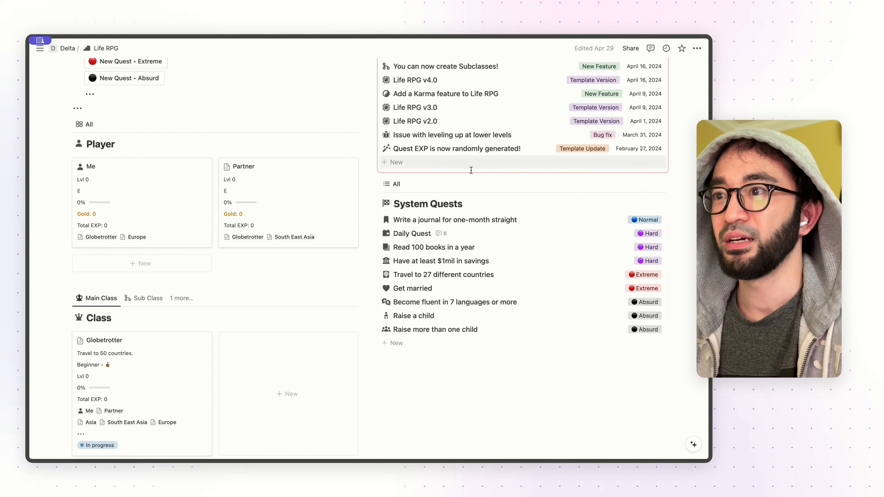
pyautogui.scroll(-5, 467, 171)
pyautogui.scroll(-8, 468, 171)
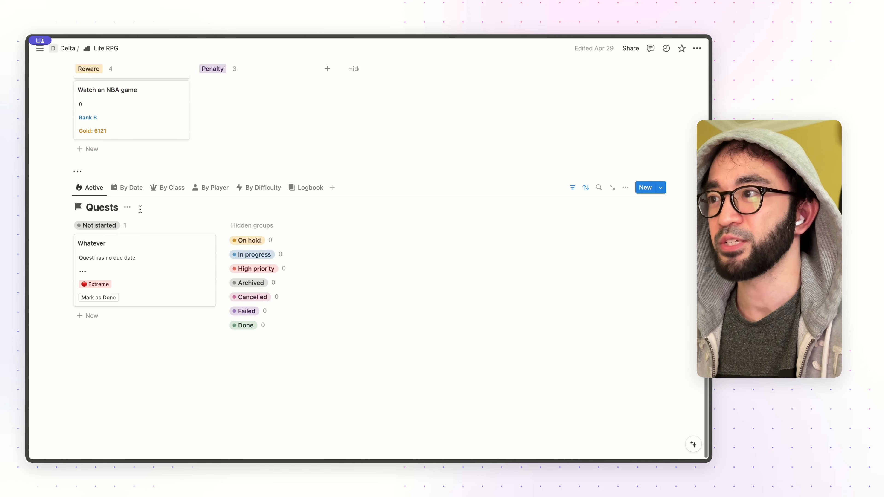
pyautogui.click(145, 256)
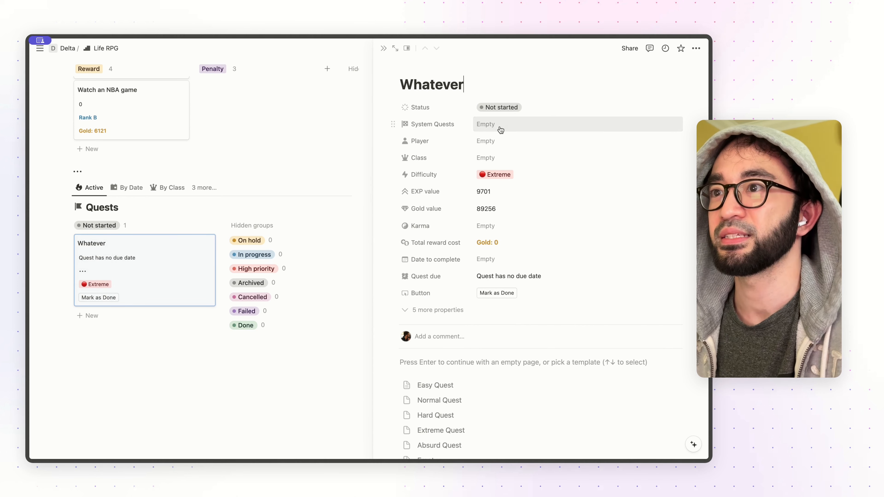
pyautogui.click(499, 125)
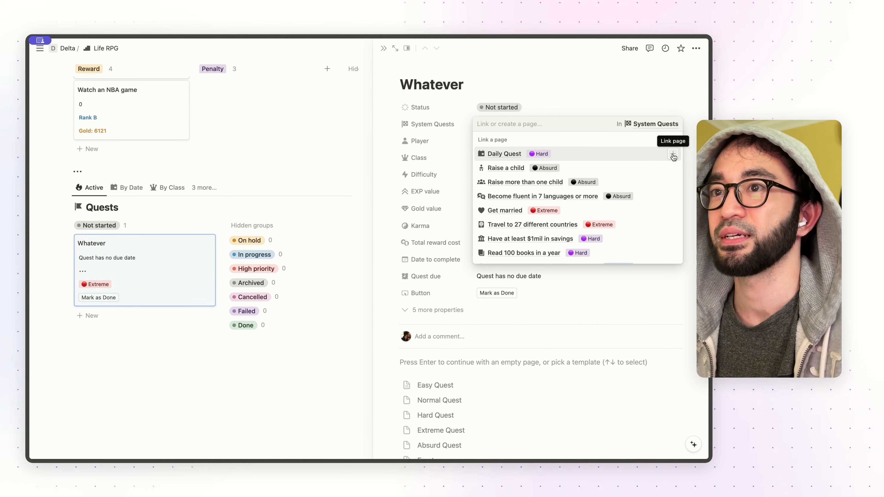
pyautogui.click(673, 154)
pyautogui.press('Escape')
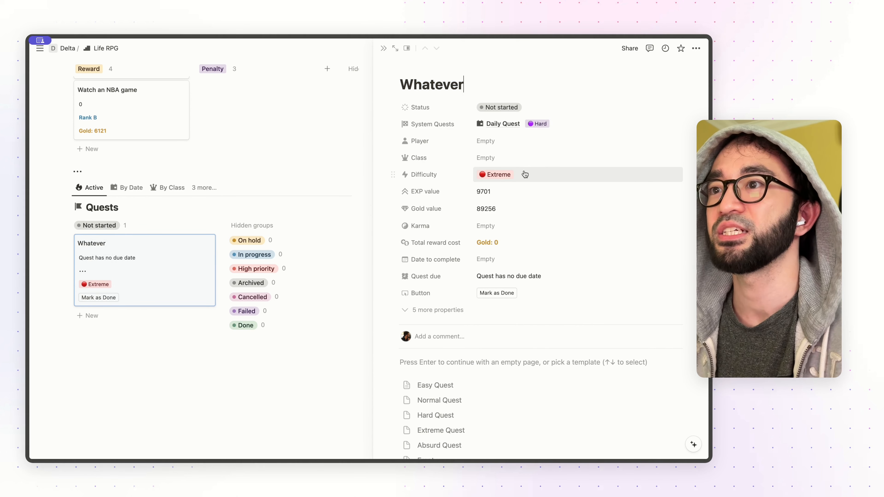
# Try the Hard difficulty on the Whatever quest, restore Extreme, and unlink Daily Quest
pyautogui.click(507, 176)
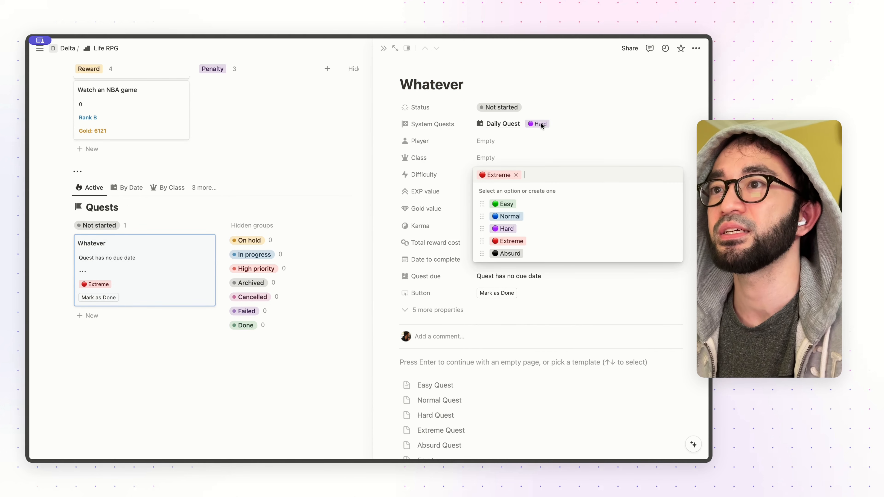
pyautogui.click(529, 228)
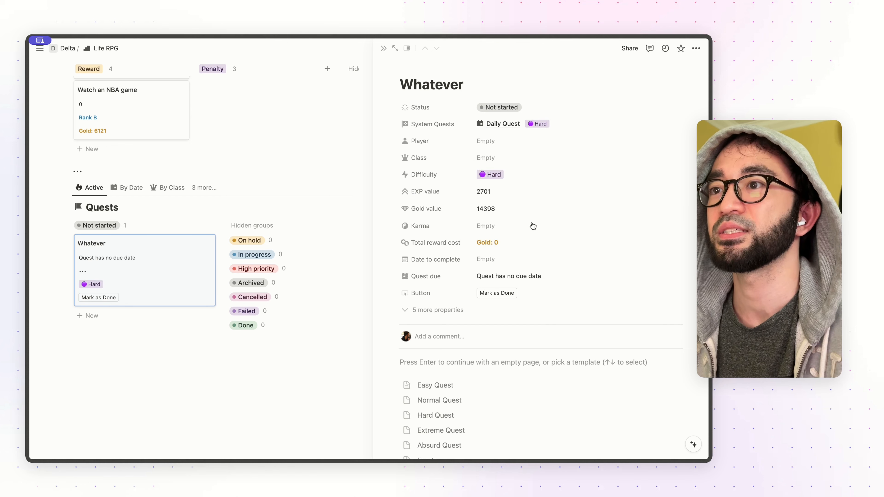
pyautogui.click(500, 176)
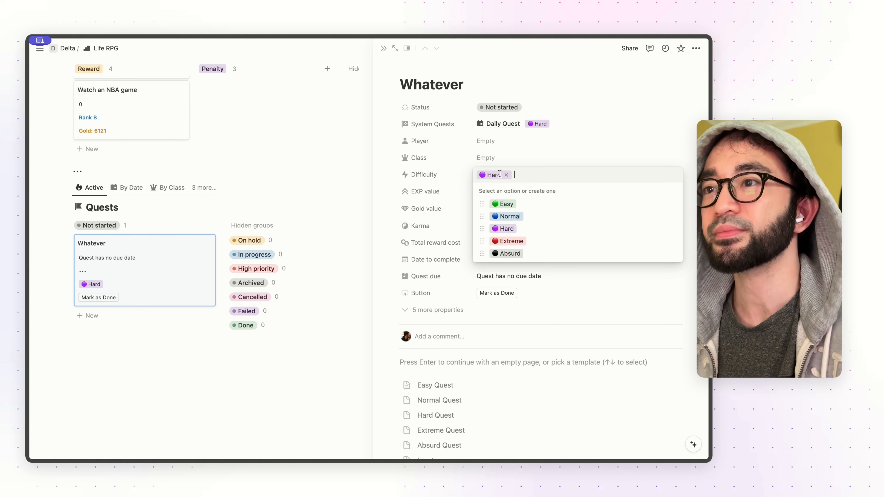
pyautogui.click(522, 241)
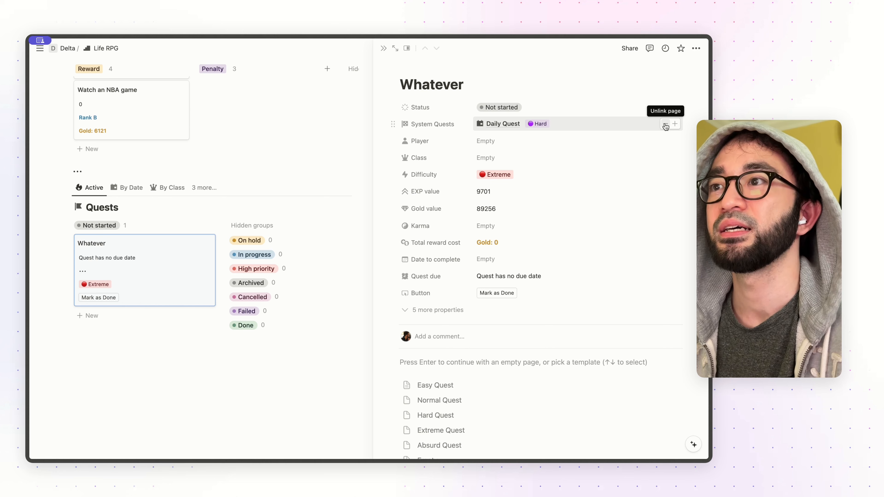
pyautogui.click(665, 125)
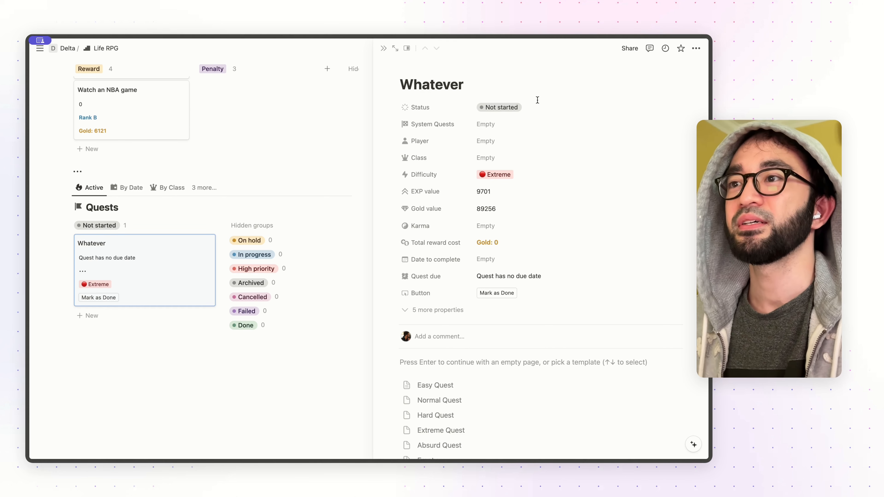
# Assign the player Me to the Whatever quest, linking Partner as well and unlinking it again
pyautogui.click(492, 146)
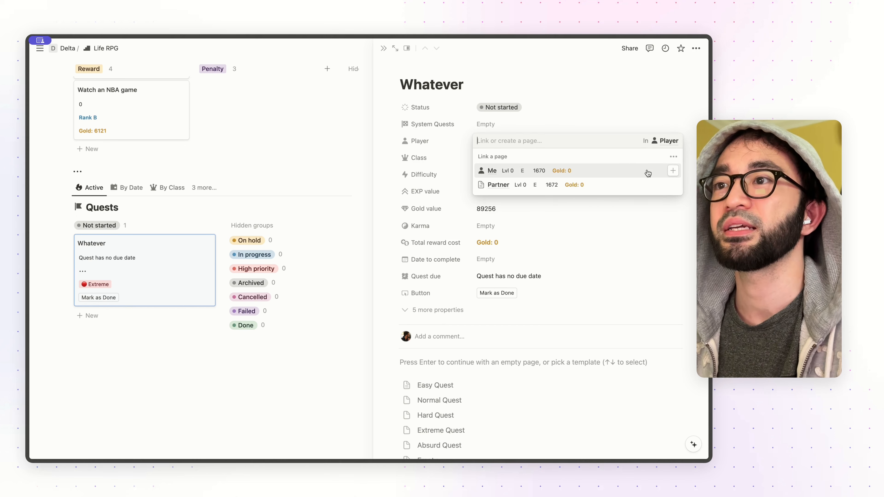
pyautogui.click(669, 171)
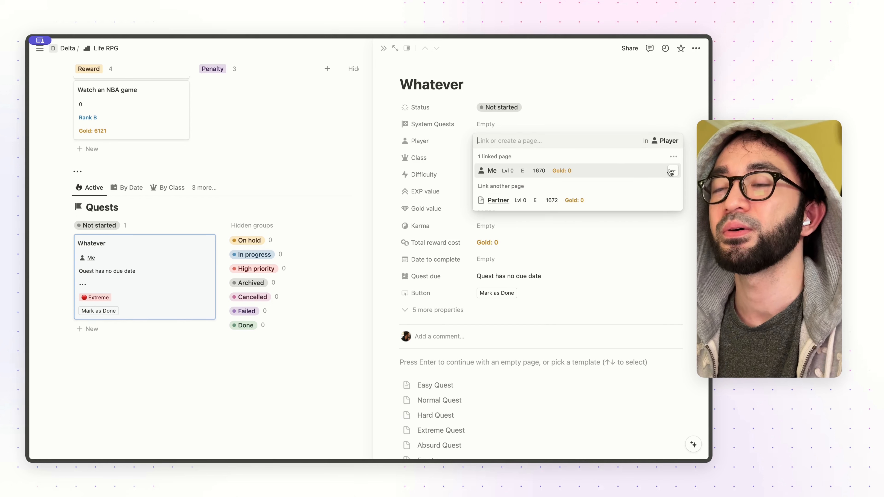
pyautogui.click(672, 200)
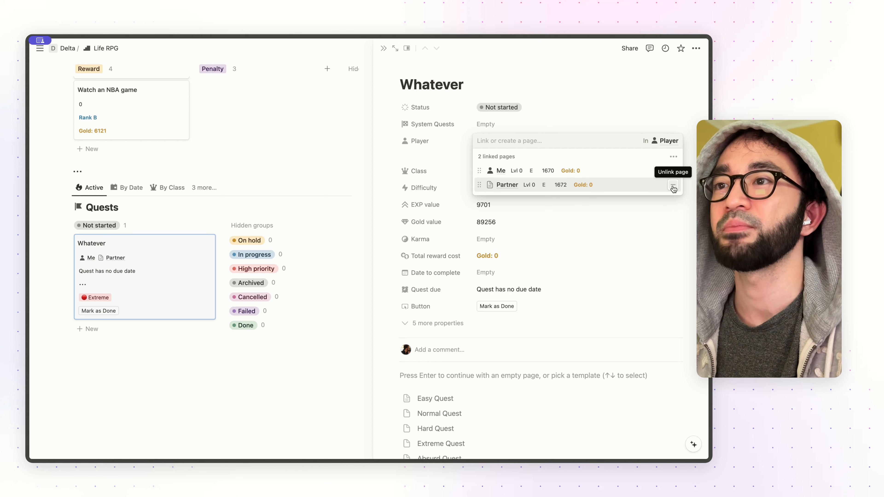
pyautogui.click(669, 184)
pyautogui.press('Escape')
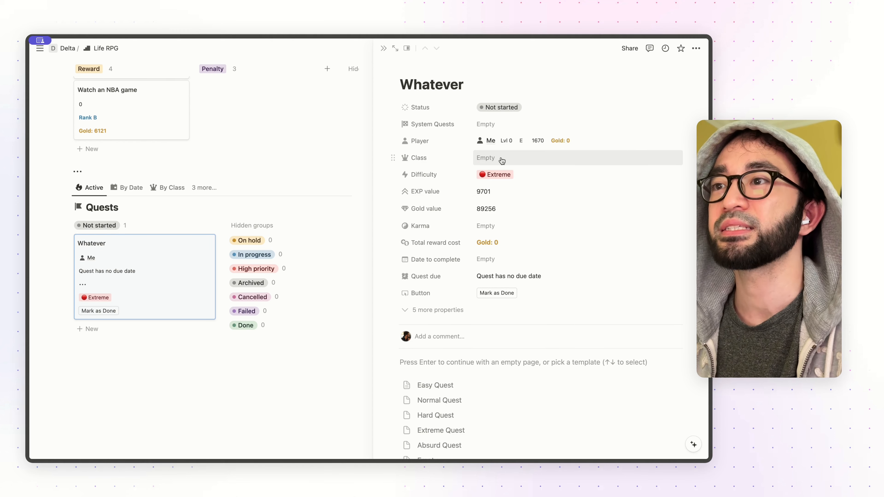
# Link the Globetrotter and Europe classes to the Whatever quest
pyautogui.click(525, 160)
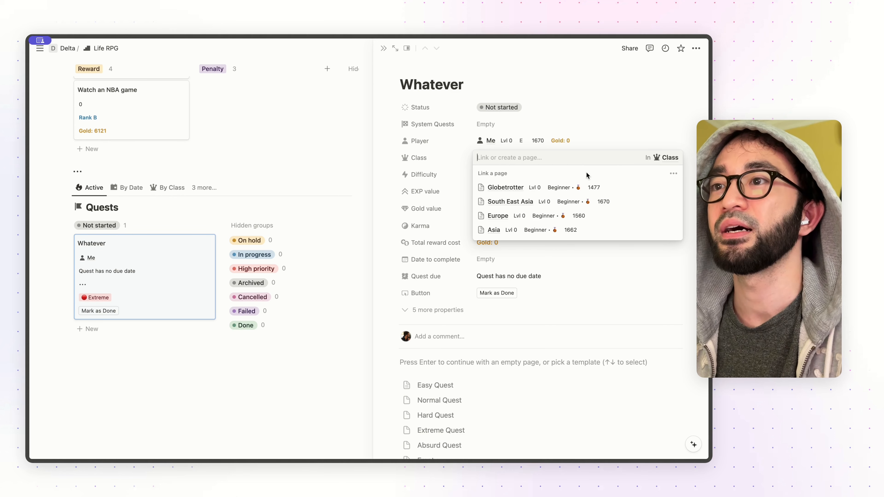
pyautogui.click(674, 188)
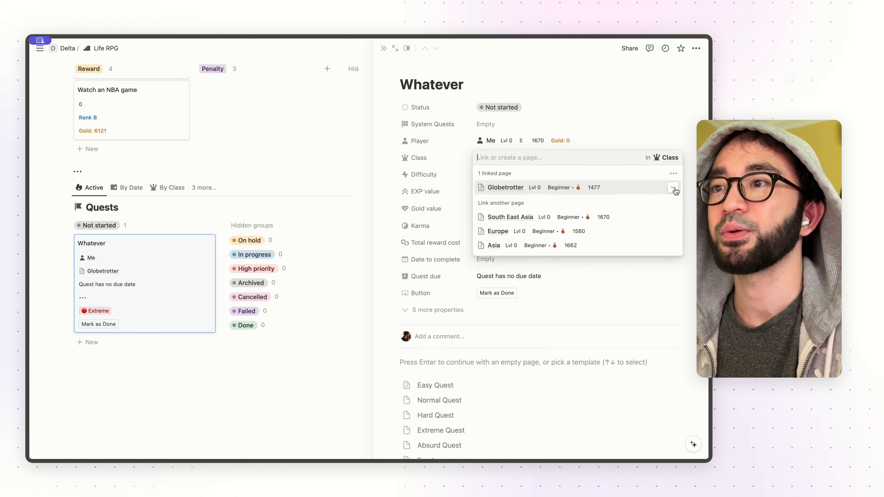
pyautogui.click(673, 231)
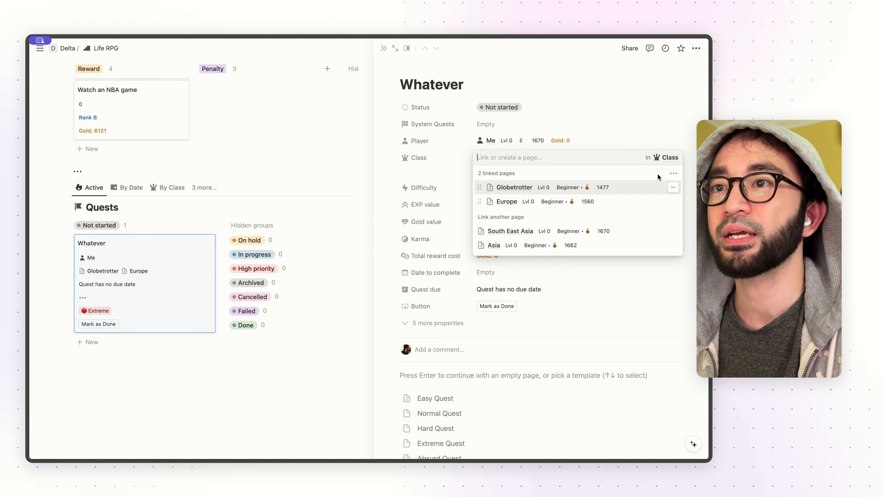
# Show the Player property for the classes linked in the quest's Class relation
pyautogui.click(673, 174)
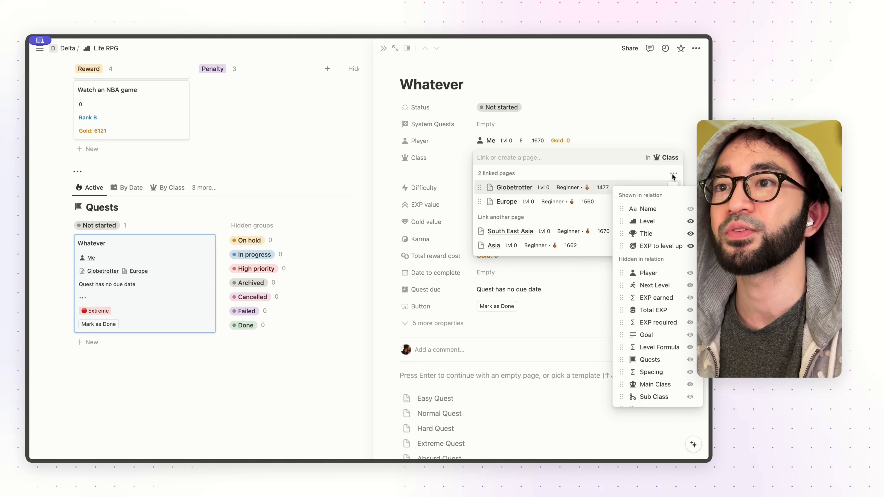
pyautogui.click(689, 272)
pyautogui.press('Escape')
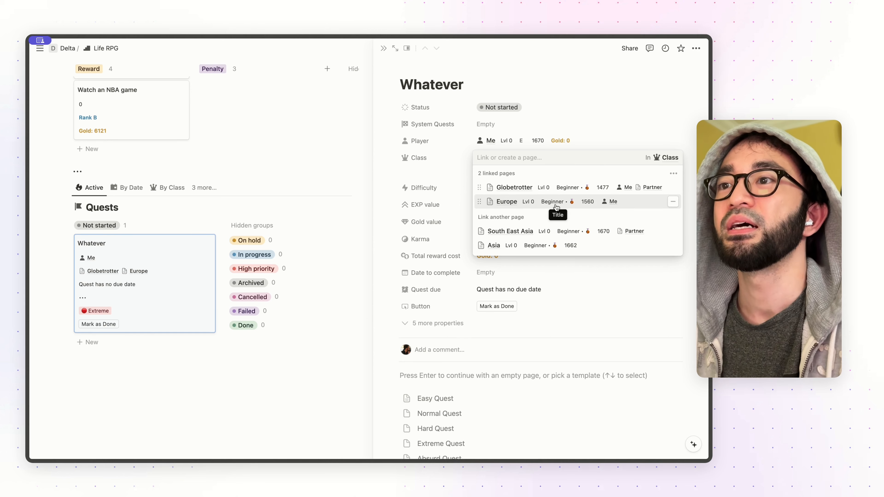
pyautogui.press('Escape')
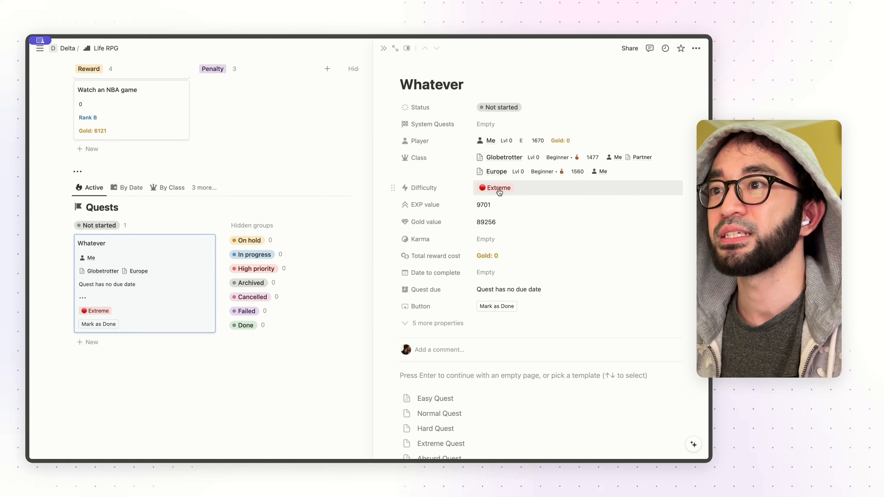
# Link the rewards Boba tea, Watch 1 drama episode and Watch an NBA game to the Whatever quest's Karma property
pyautogui.scroll(-2, 498, 191)
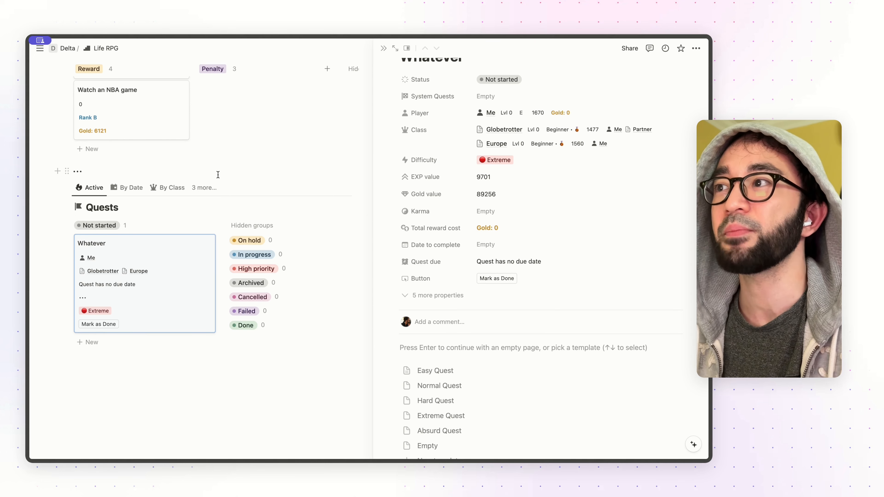
pyautogui.scroll(15, 217, 174)
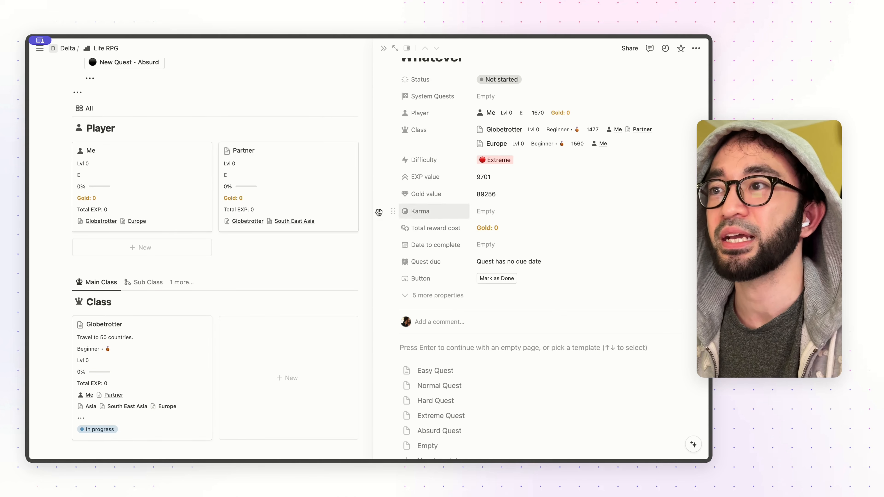
pyautogui.scroll(-11, 349, 217)
pyautogui.click(502, 212)
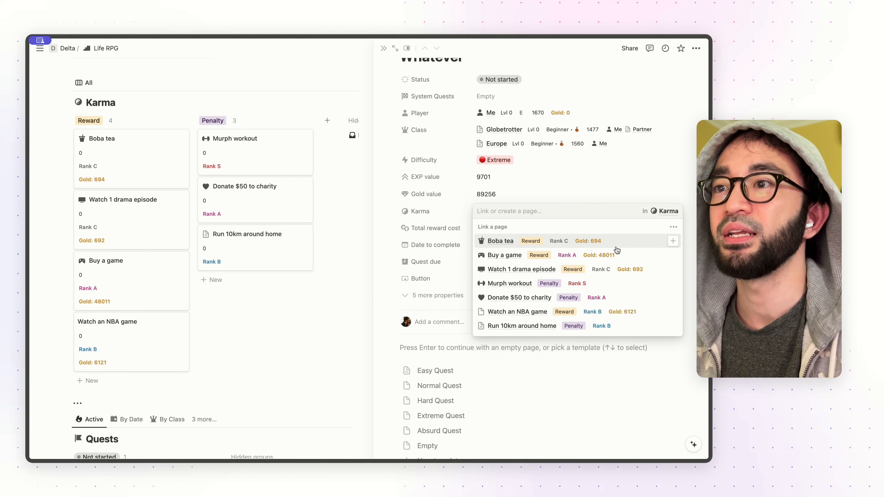
pyautogui.click(672, 241)
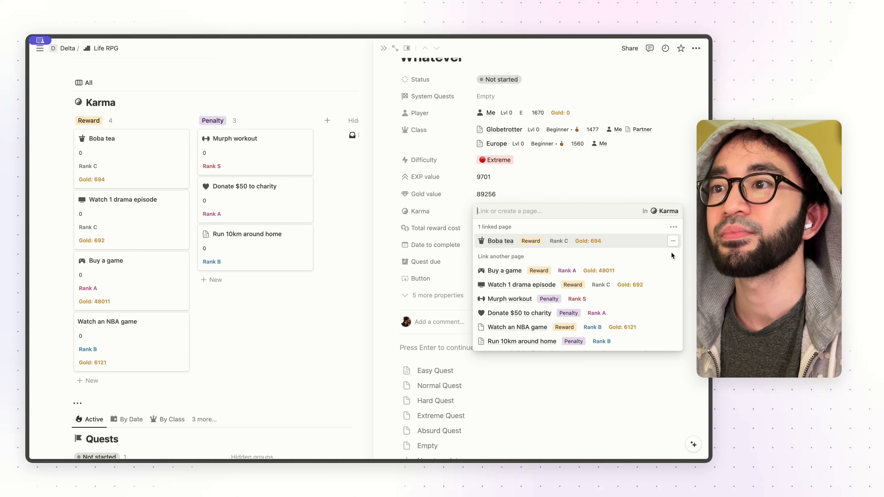
pyautogui.click(673, 285)
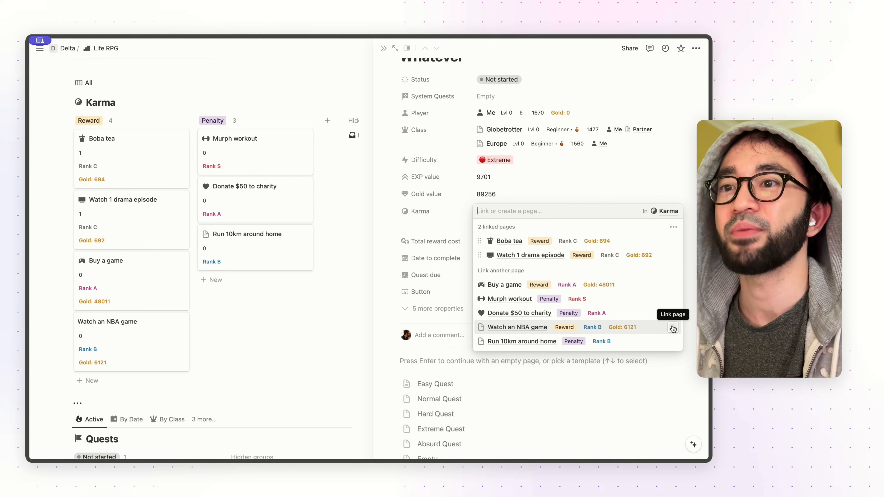
pyautogui.click(673, 329)
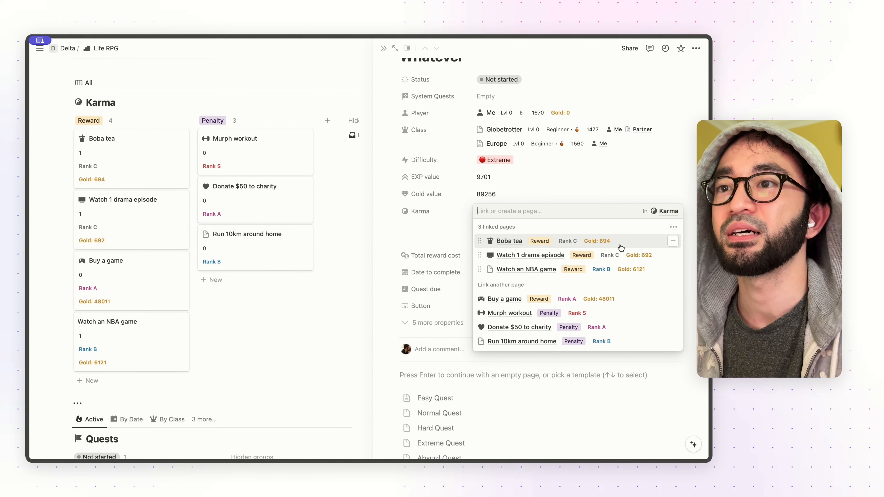
pyautogui.press('Escape')
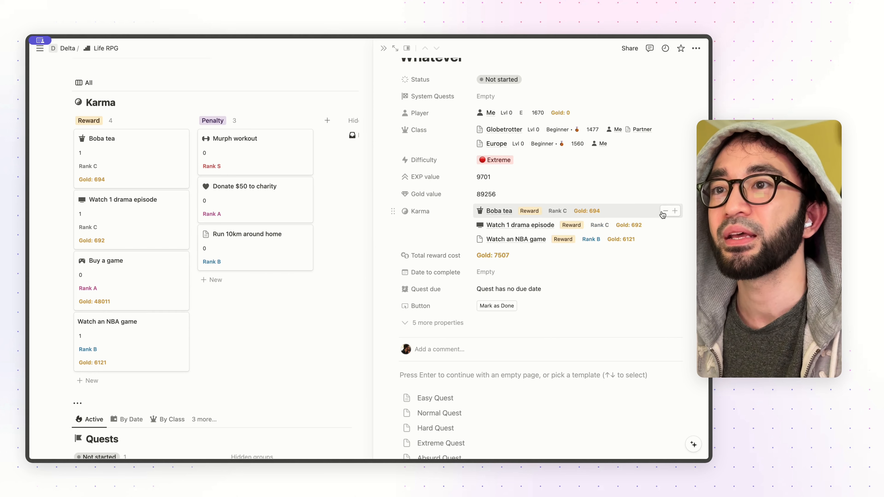
# Add the penalties Murph workout and Donate $50 to charity to the quest's Karma property
pyautogui.click(675, 211)
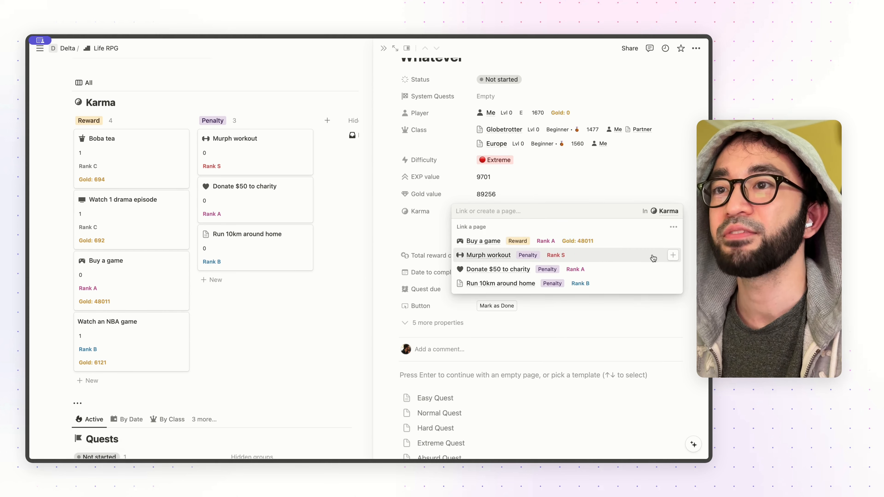
pyautogui.click(673, 257)
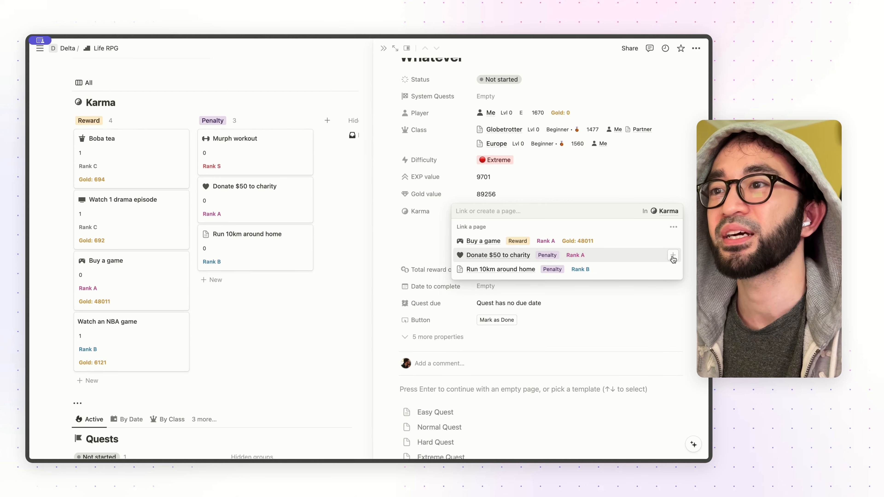
pyautogui.click(673, 257)
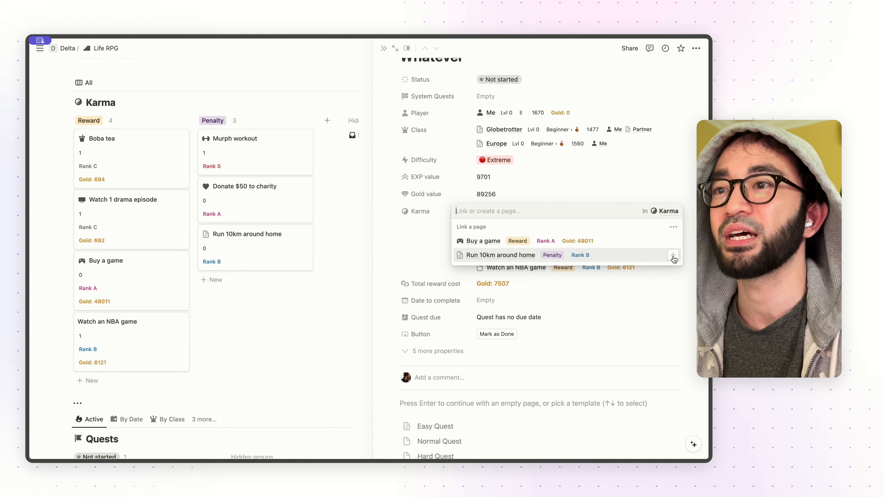
pyautogui.press('Escape')
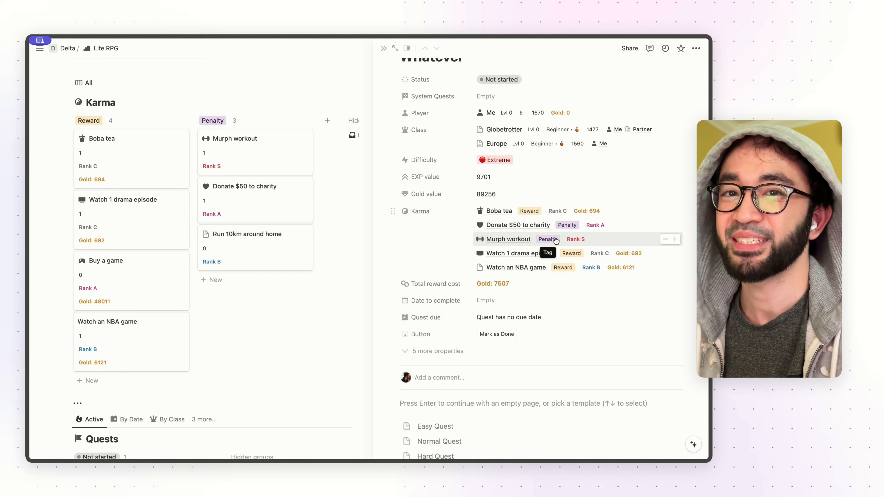
# Set the Whatever quest's Date to complete to May 5, 2024
pyautogui.scroll(-3, 539, 247)
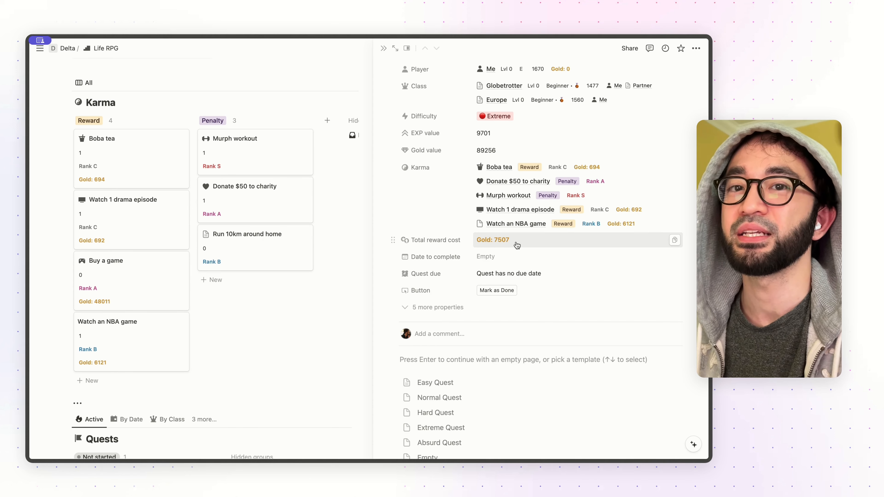
pyautogui.scroll(-2, 516, 246)
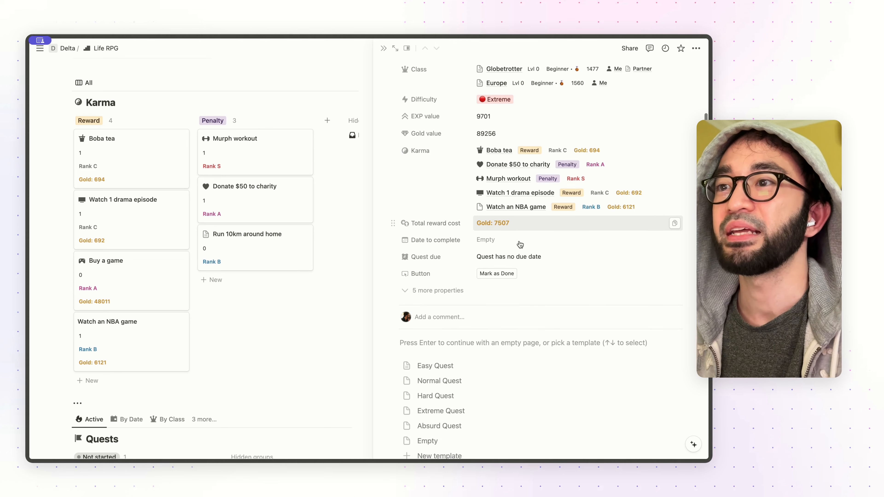
pyautogui.click(502, 235)
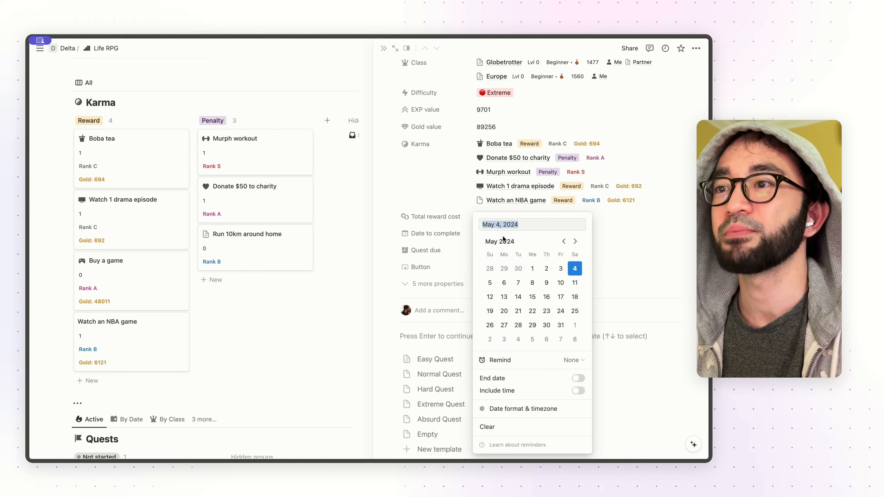
pyautogui.click(488, 284)
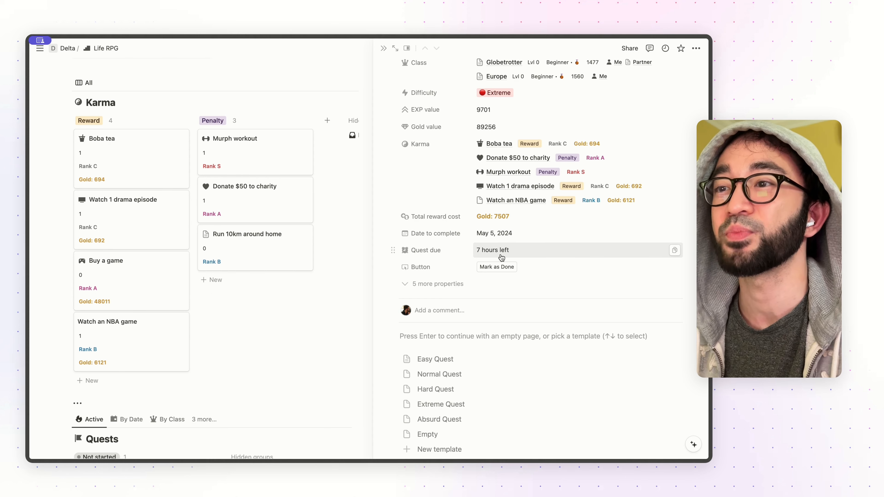
# Check the Whatever card on the Quests board and the available Status options, then close the quest page
pyautogui.scroll(-10, 299, 278)
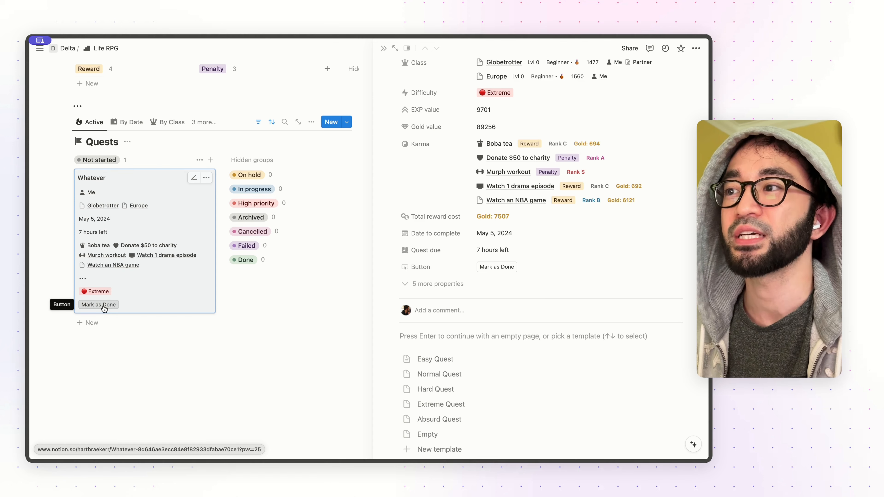
pyautogui.scroll(3, 478, 149)
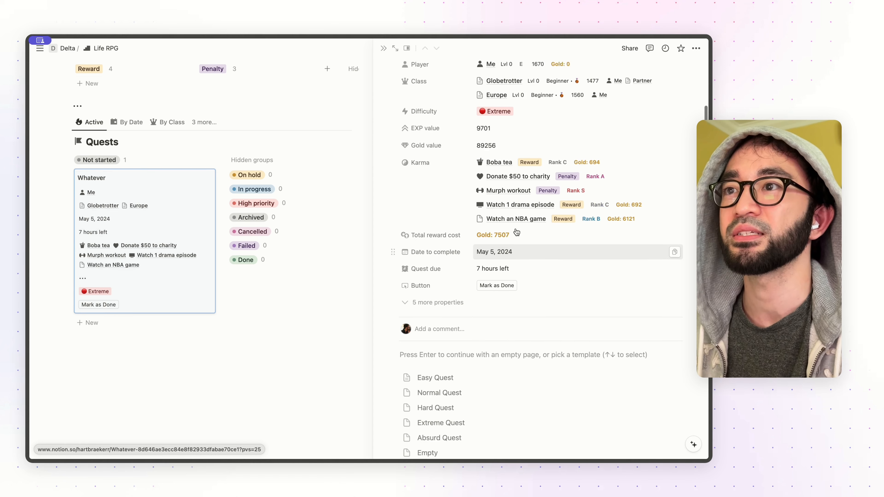
pyautogui.click(499, 105)
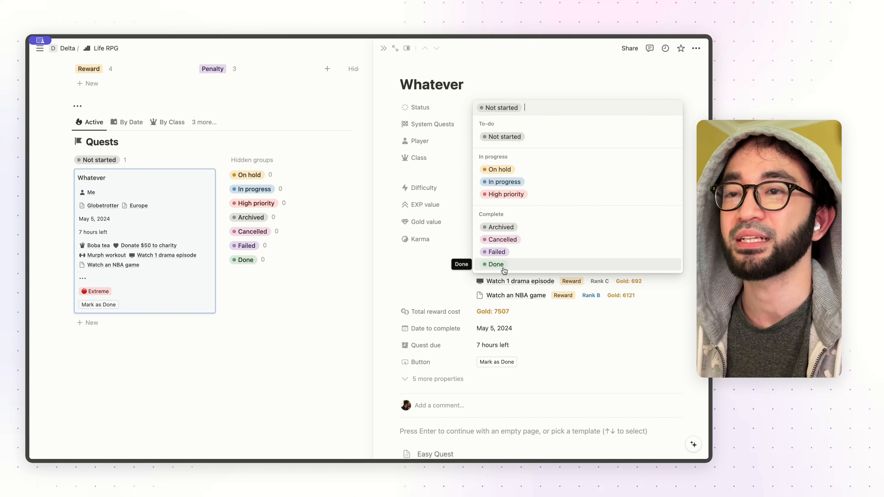
pyautogui.press('Escape')
pyautogui.click(205, 147)
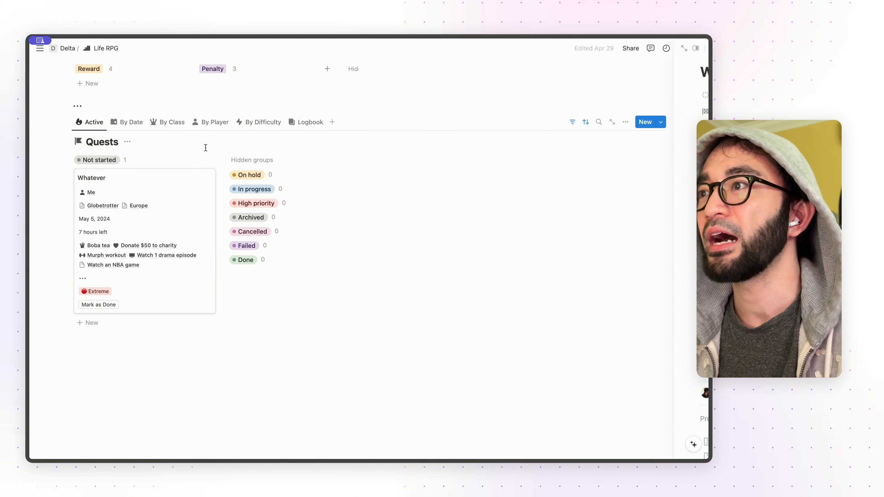
# Examine the quests in the By Date calendar view and look through the Whatever quest's page from there
pyautogui.click(131, 126)
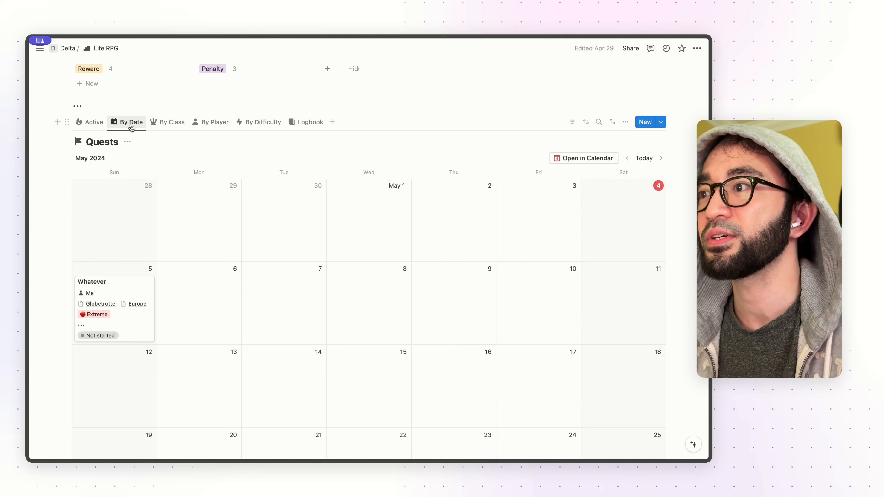
pyautogui.scroll(-3, 179, 176)
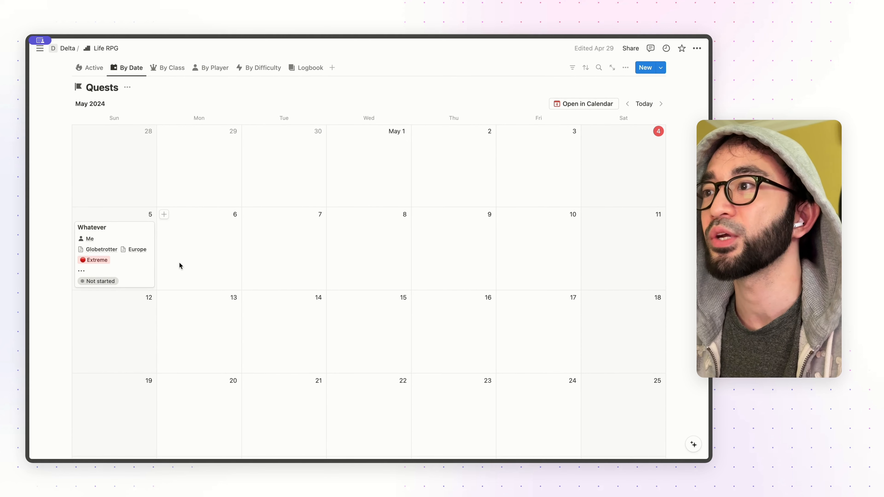
pyautogui.click(128, 235)
pyautogui.scroll(-5, 310, 285)
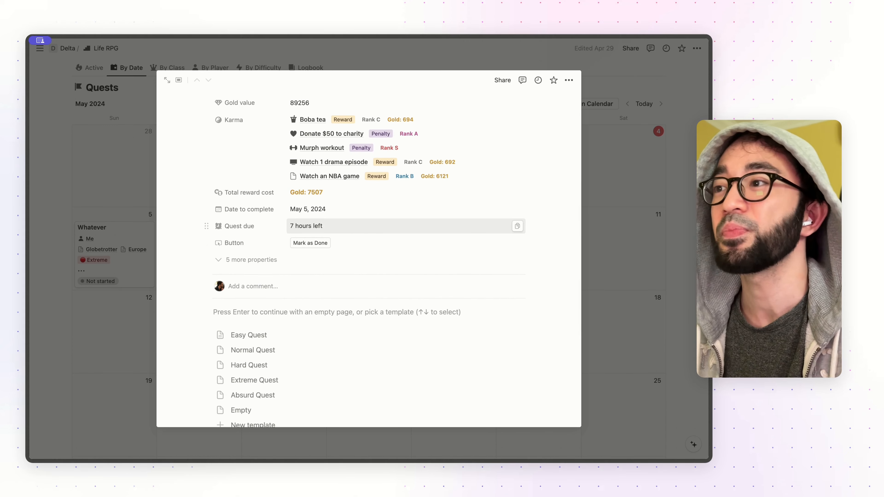
pyautogui.press('Escape')
pyautogui.scroll(-2, 208, 244)
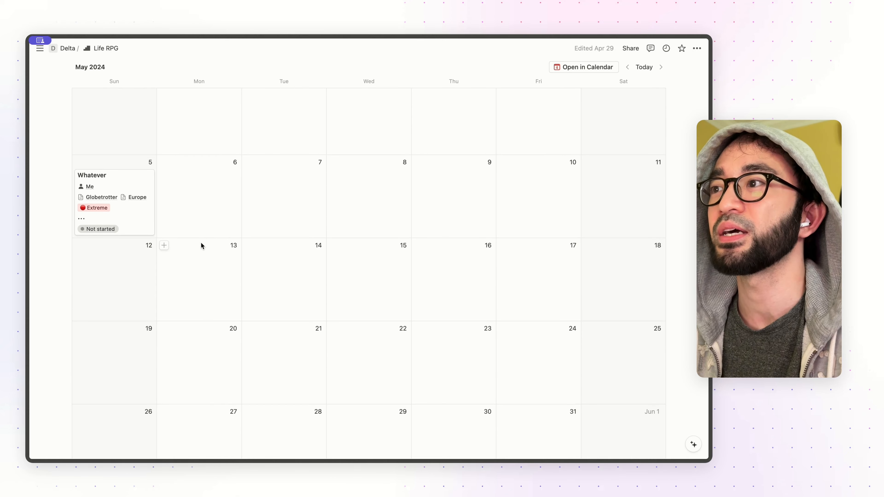
pyautogui.scroll(2, 201, 247)
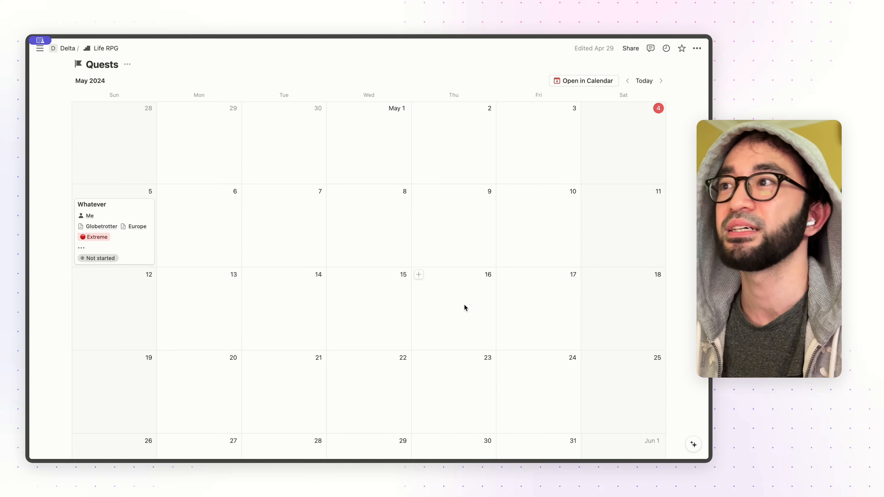
# Look through the Quests database's By Class, By Player, By Difficulty and Logbook views
pyautogui.scroll(2, 313, 209)
pyautogui.click(167, 104)
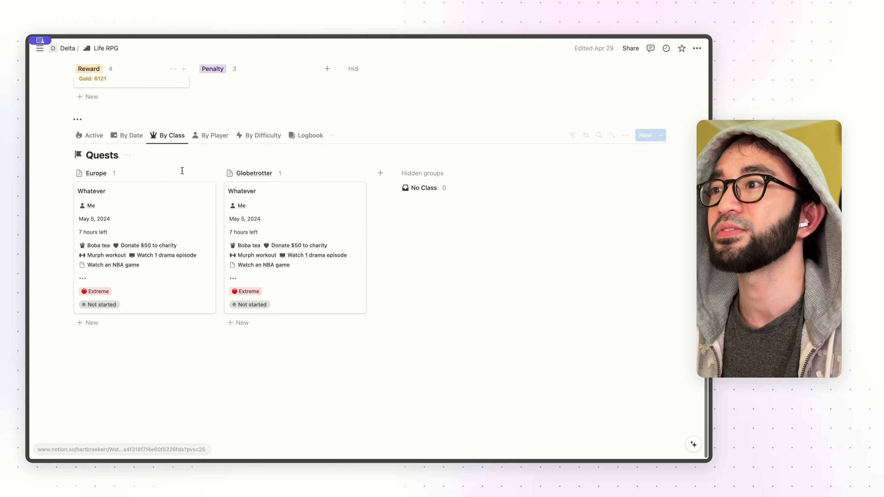
pyautogui.click(212, 136)
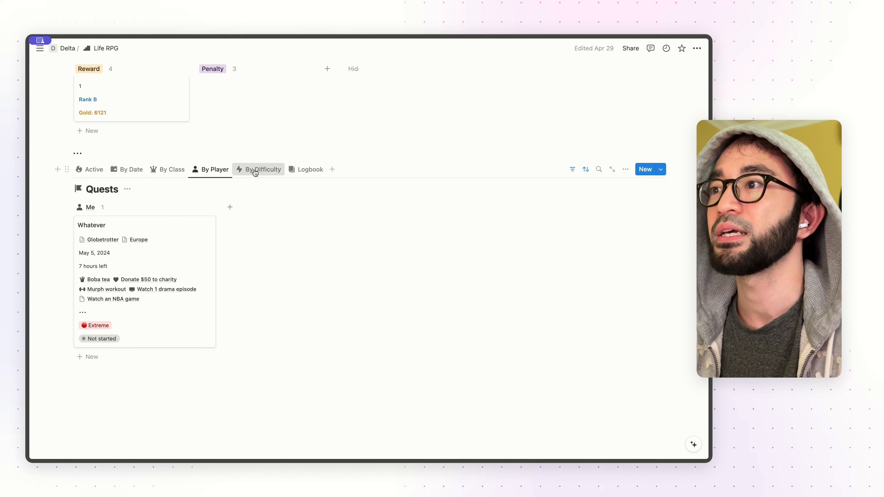
pyautogui.click(255, 173)
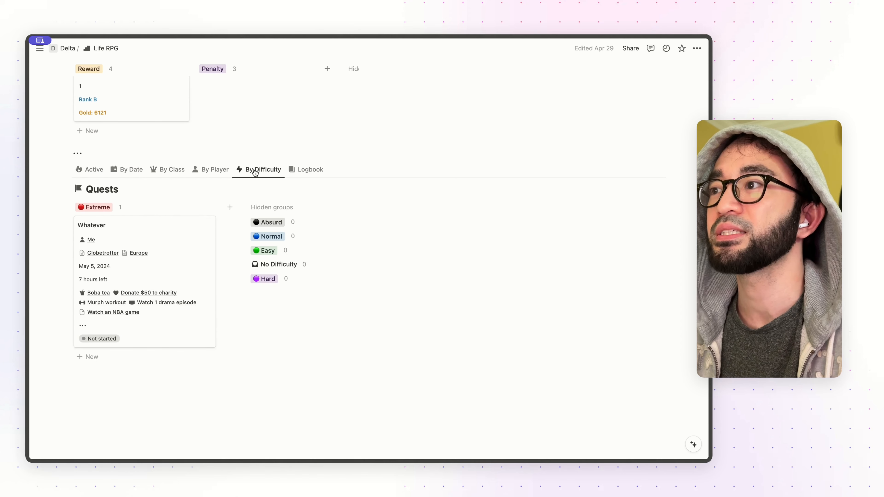
pyautogui.click(296, 171)
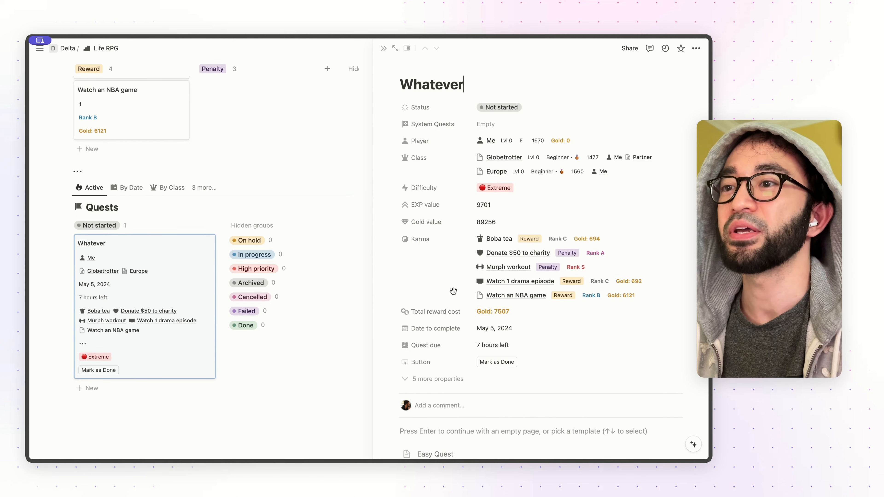
# Review the Whatever quest's properties alongside the Player, Class and Karma sections, and check its Status options without changing them
pyautogui.scroll(-2, 452, 291)
pyautogui.scroll(10, 340, 284)
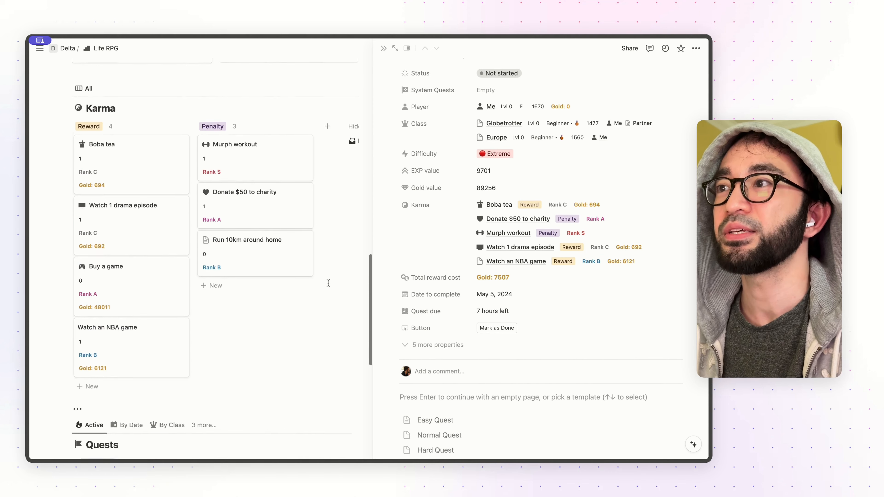
pyautogui.scroll(6, 328, 283)
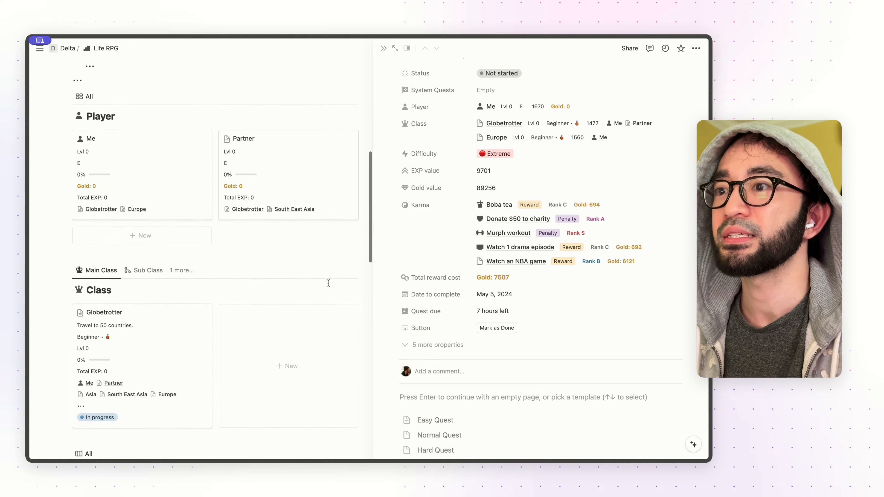
pyautogui.scroll(-15, 314, 307)
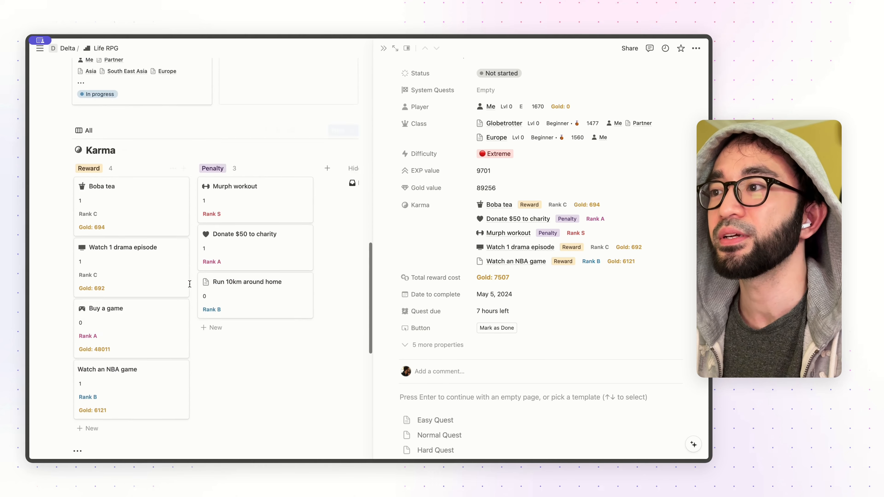
pyautogui.scroll(12, 132, 327)
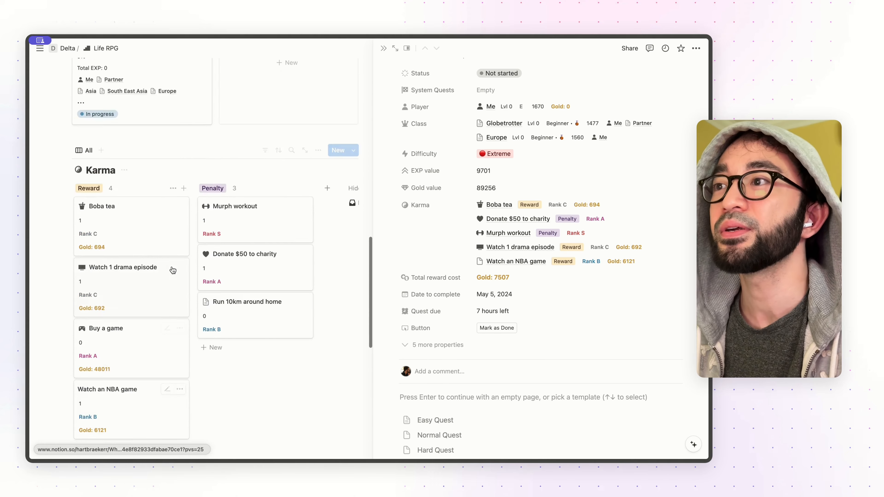
pyautogui.scroll(-5, 172, 266)
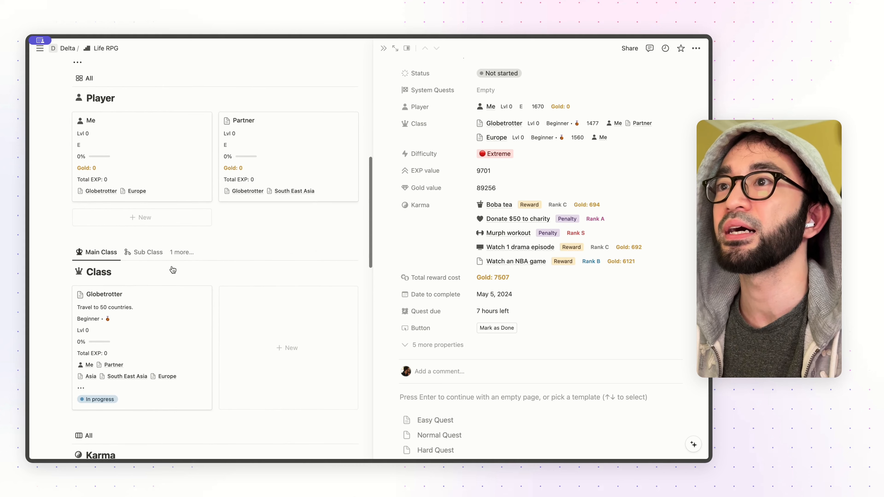
pyautogui.scroll(2, 478, 97)
pyautogui.click(498, 107)
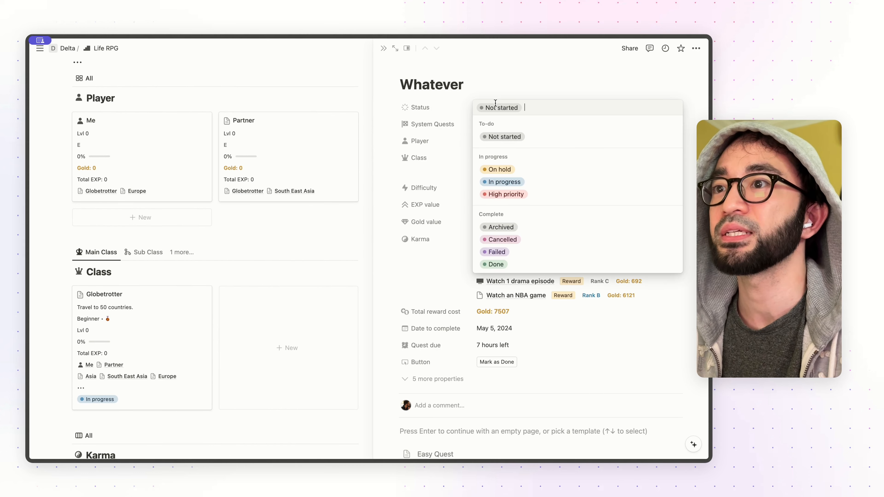
pyautogui.click(438, 200)
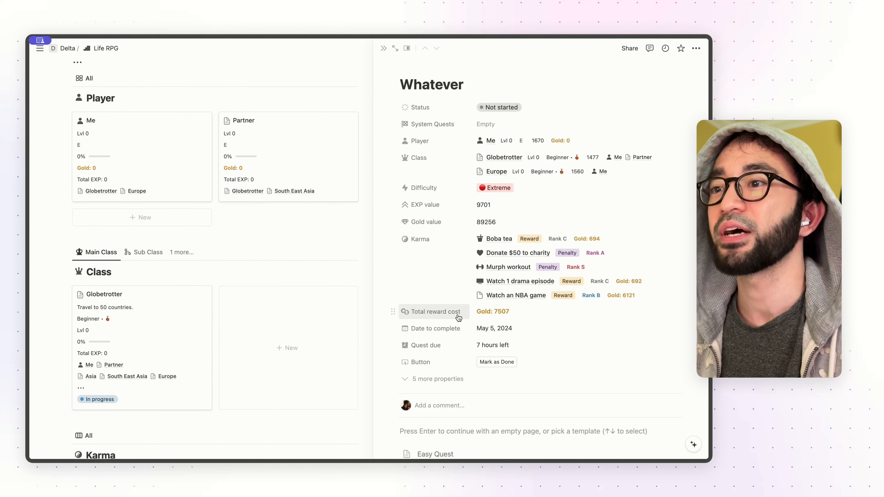
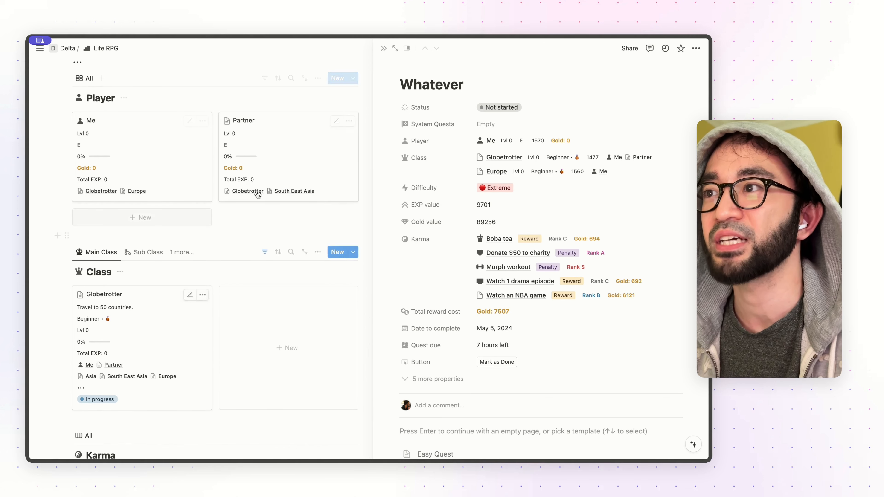
# Mark the Whatever quest as done and check the effect on the Player cards and the Class section's Sub Class view
pyautogui.click(497, 362)
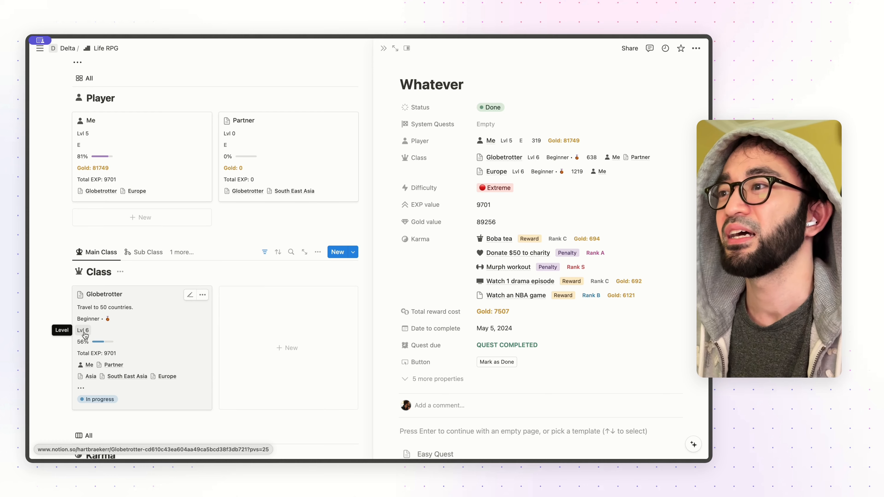
pyautogui.click(148, 252)
pyautogui.scroll(-3, 148, 283)
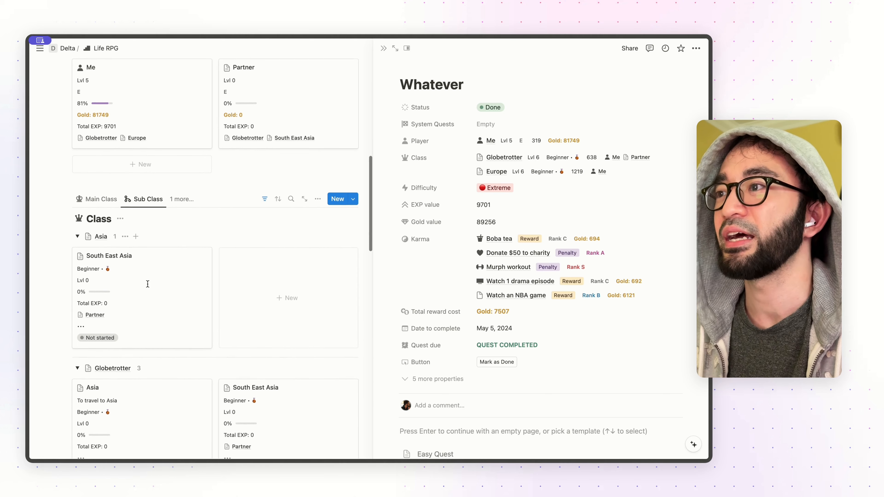
pyautogui.scroll(-5, 148, 284)
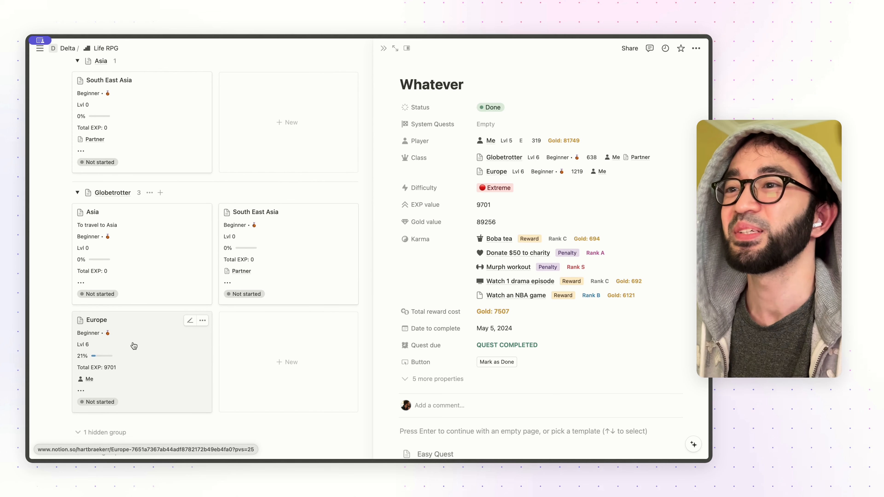
pyautogui.scroll(6, 160, 264)
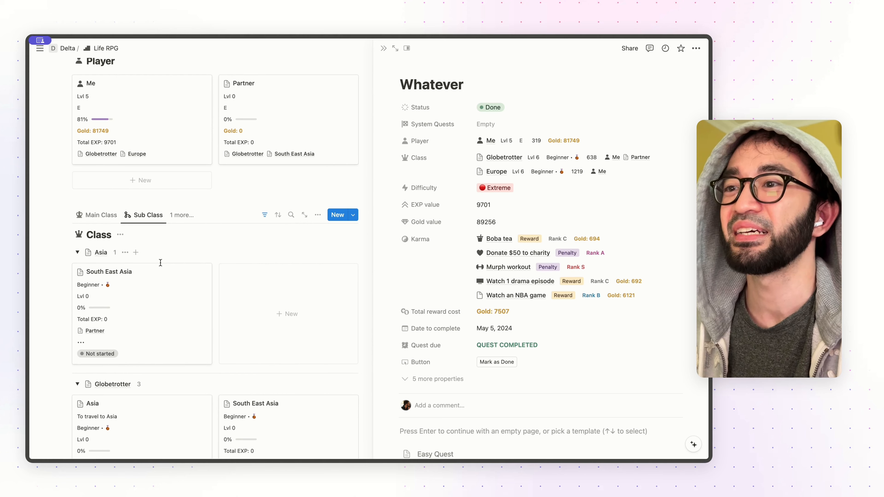
pyautogui.scroll(2, 160, 263)
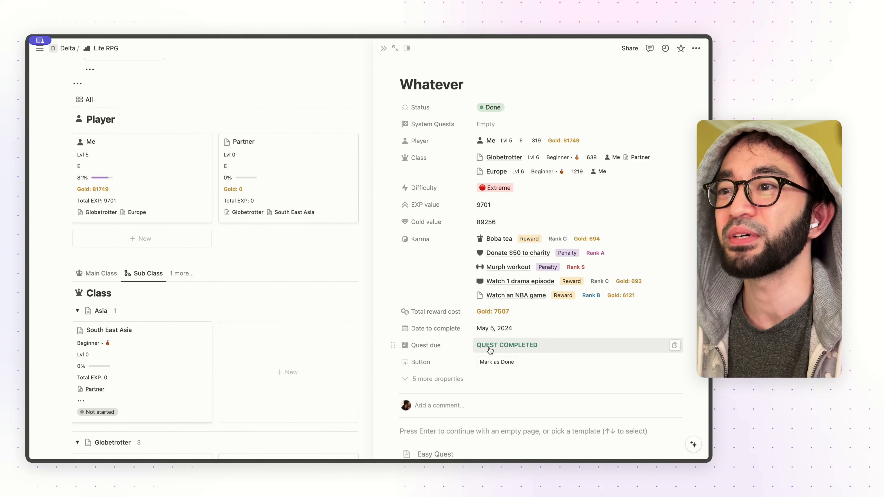
# Close the quest page, switch the Quests database to the Logbook view and open the Whatever quest from there
pyautogui.scroll(-15, 325, 344)
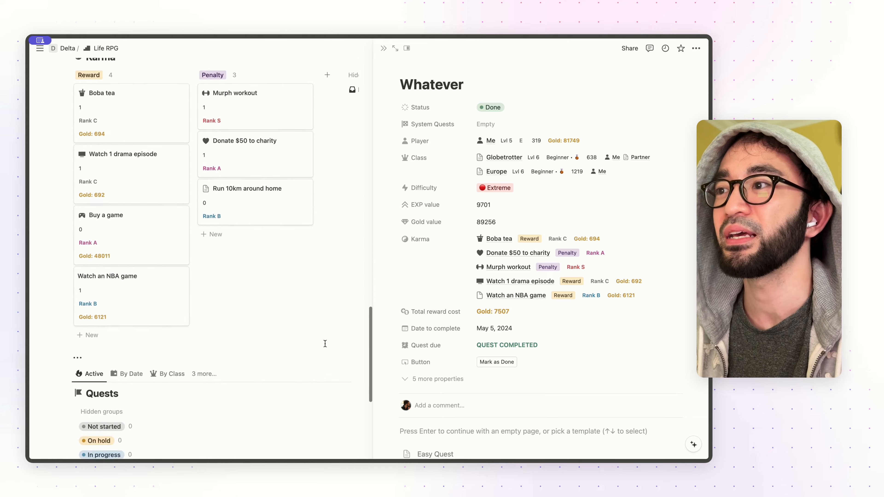
pyautogui.scroll(-1, 325, 343)
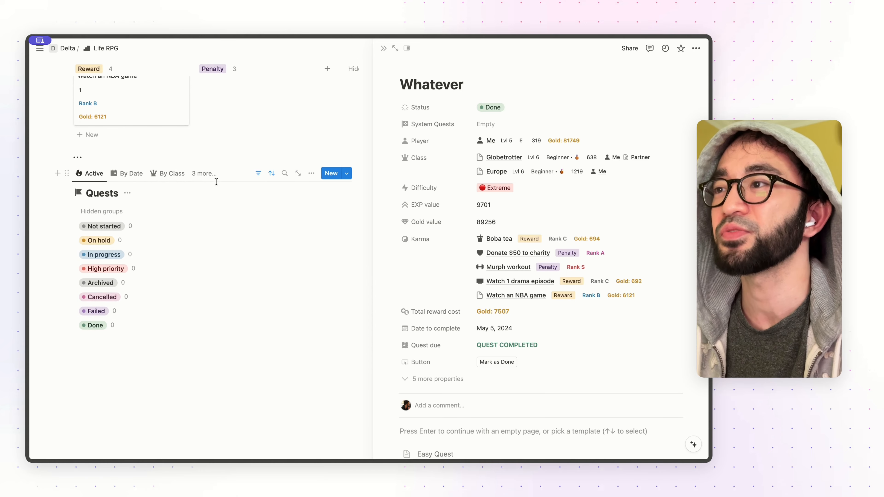
pyautogui.click(383, 48)
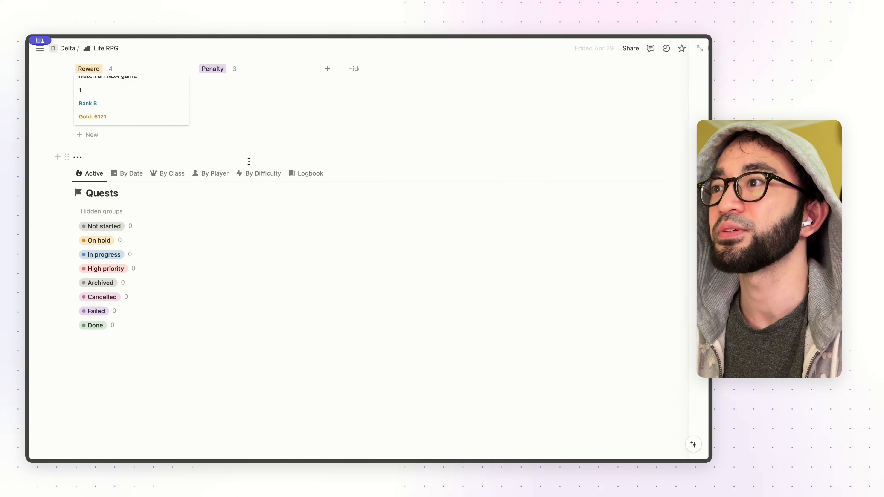
pyautogui.click(310, 173)
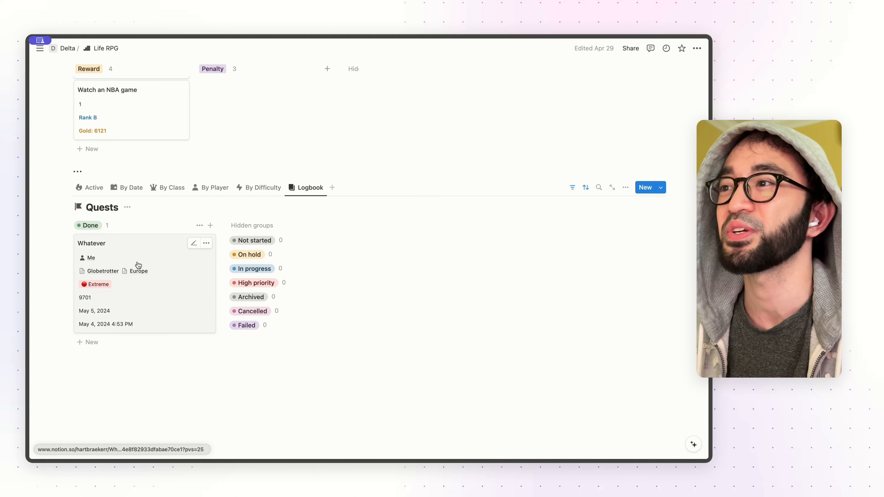
pyautogui.click(170, 260)
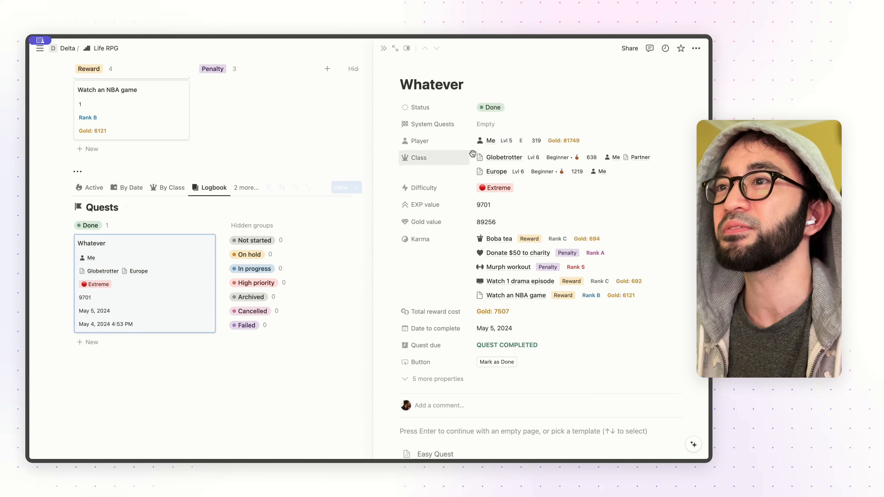
# Reset the Whatever quest's status to Not started and check the Player section
pyautogui.click(493, 107)
pyautogui.click(498, 138)
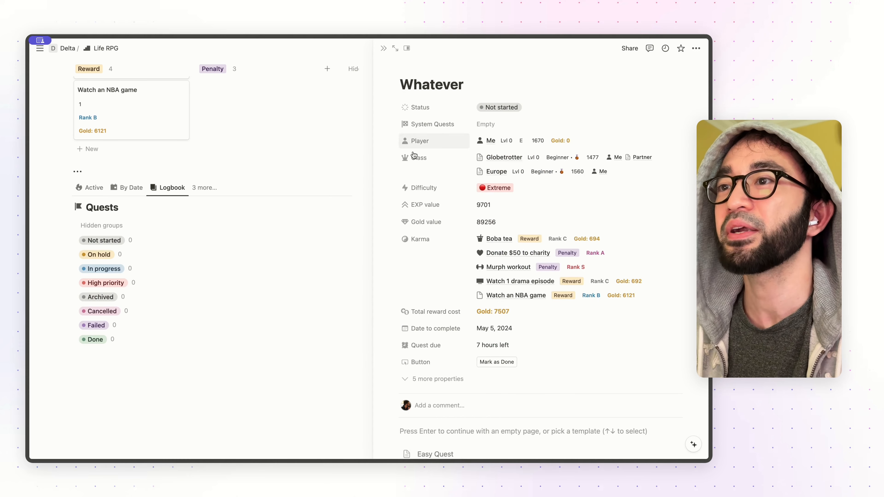
pyautogui.scroll(20, 138, 220)
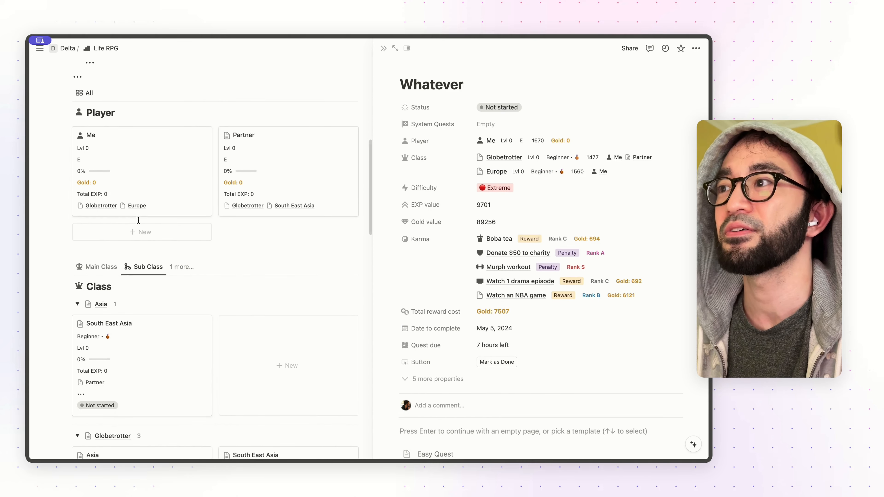
# Set the Whatever quest's status to Failed and check the Player cards and the Quests database's Logbook and Active views
pyautogui.click(499, 108)
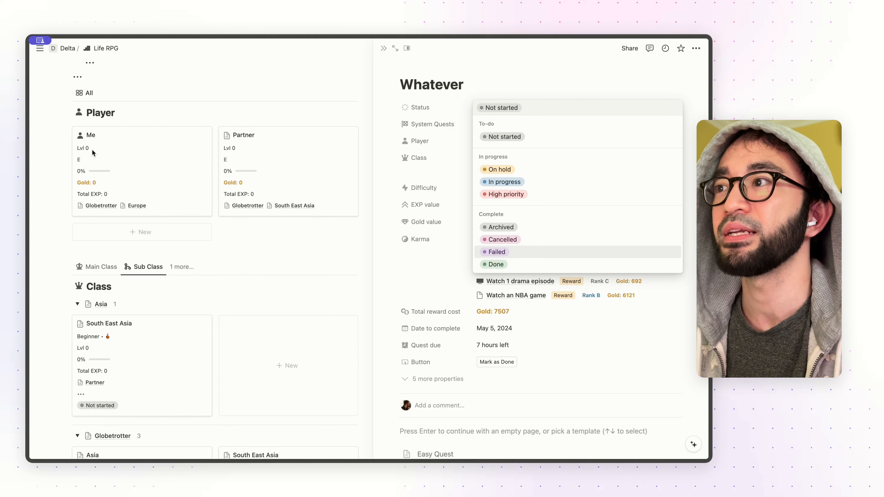
pyautogui.click(498, 252)
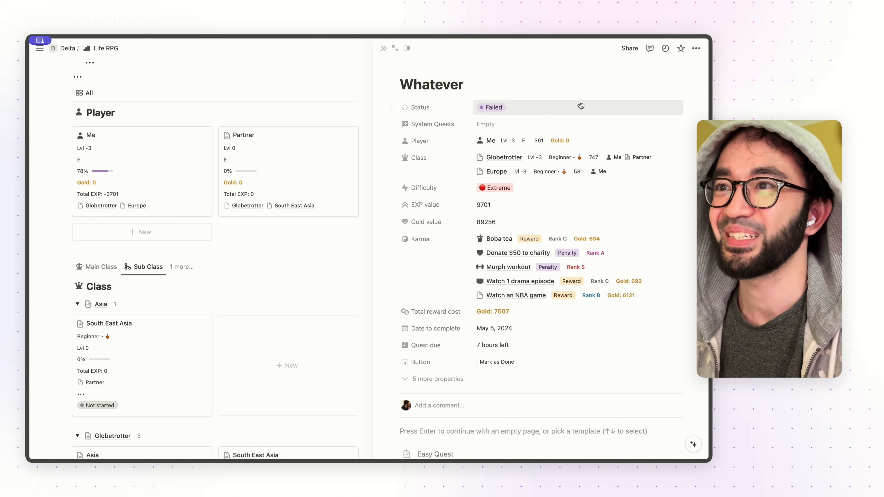
pyautogui.click(503, 109)
pyautogui.press('Escape')
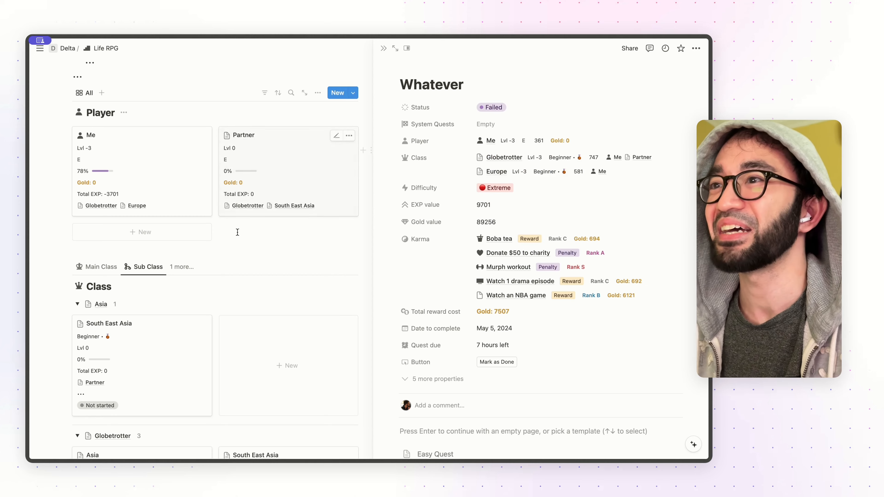
pyautogui.scroll(-15, 229, 242)
pyautogui.scroll(-4, 229, 242)
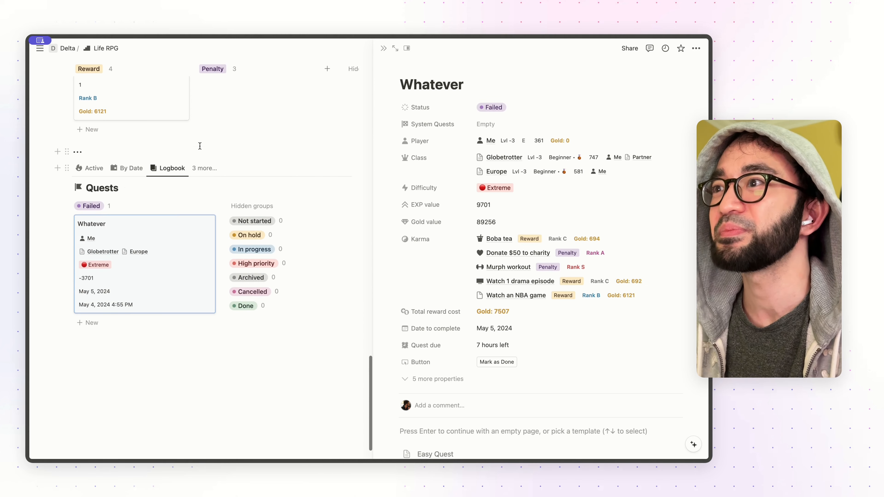
pyautogui.click(204, 169)
pyautogui.click(179, 265)
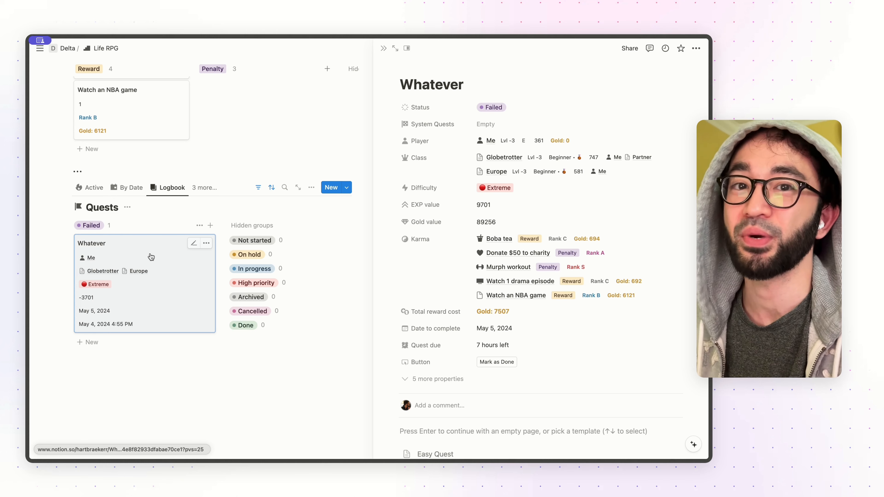
pyautogui.click(90, 188)
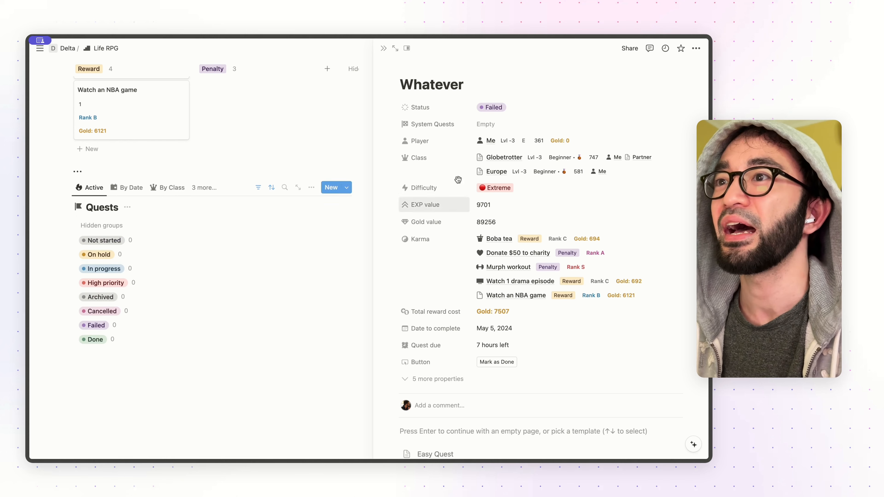
# Set the Whatever quest's status to Done, close its page and return to the Player section
pyautogui.click(494, 111)
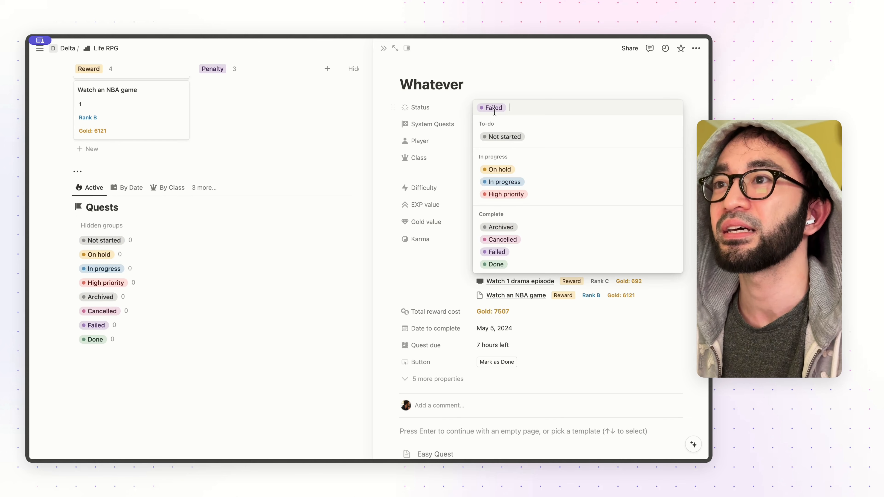
pyautogui.click(491, 265)
pyautogui.scroll(15, 131, 193)
pyautogui.press('Escape')
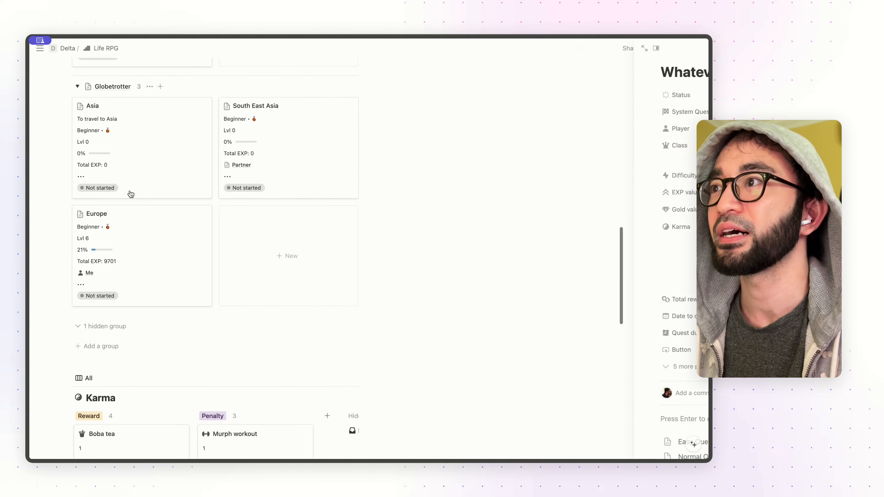
pyautogui.scroll(8, 131, 194)
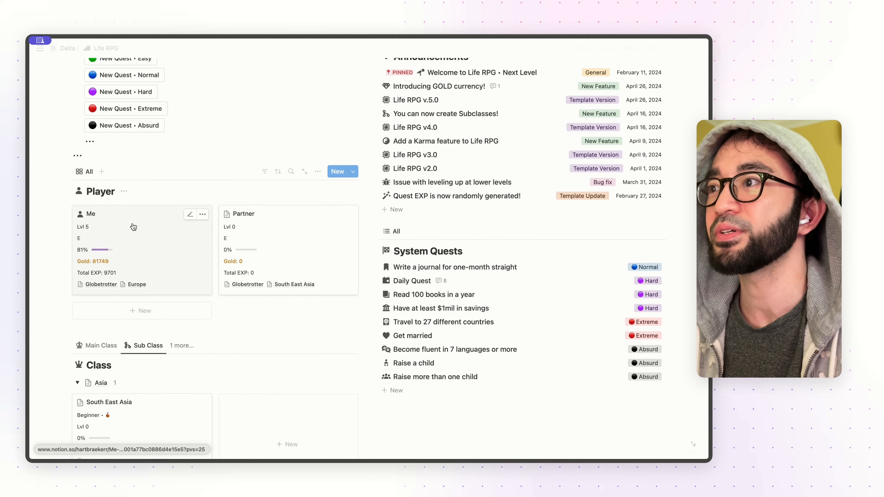
# Open the Me player page and show its Quests Logbook view
pyautogui.click(135, 231)
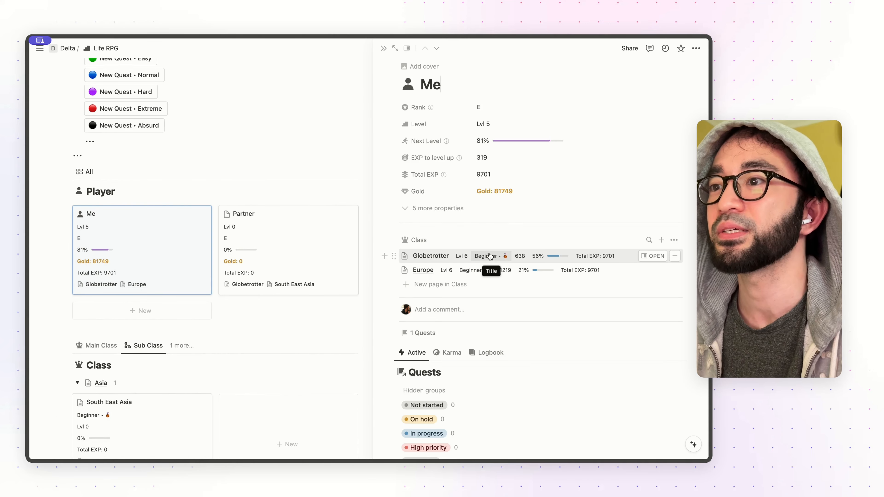
pyautogui.scroll(-5, 489, 257)
pyautogui.scroll(2, 488, 265)
pyautogui.scroll(-2, 489, 271)
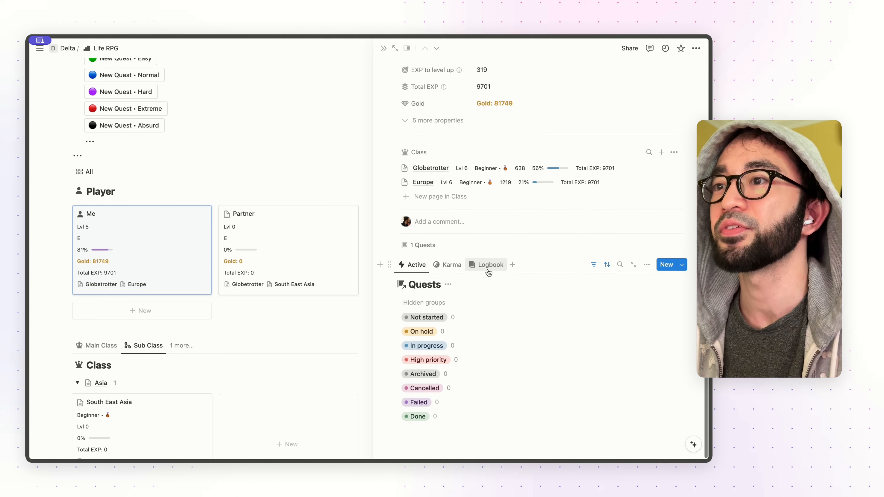
pyautogui.click(489, 268)
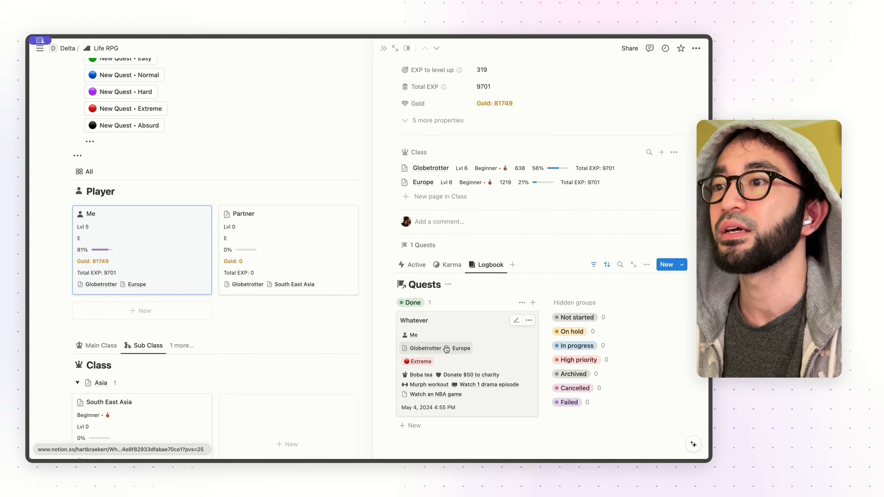
# Move the Whatever card to the Not started group on the Me page and review it in the page's Active view
pyautogui.moveTo(459, 338); pyautogui.dragTo(580, 317)
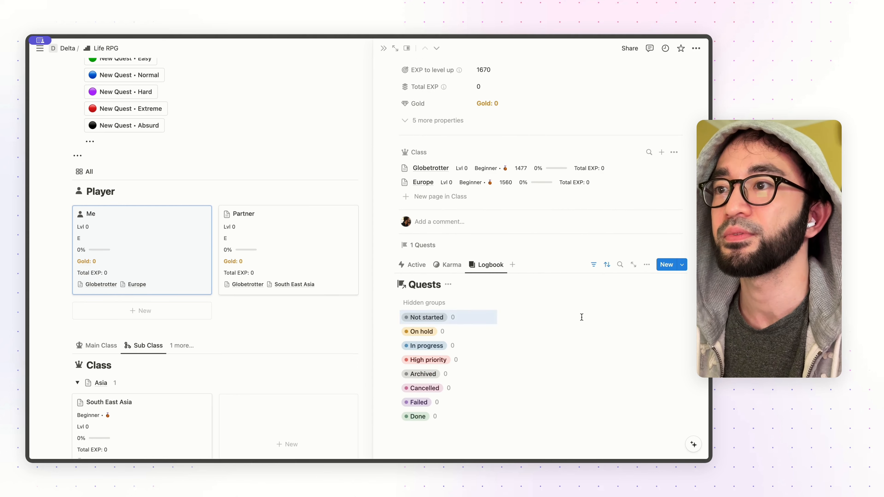
pyautogui.click(412, 265)
pyautogui.scroll(-2, 445, 276)
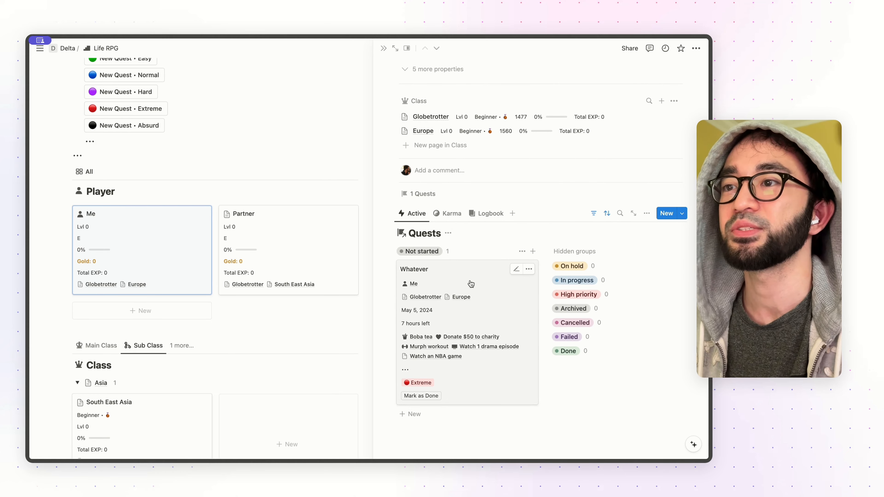
pyautogui.scroll(1, 472, 283)
pyautogui.scroll(5, 473, 282)
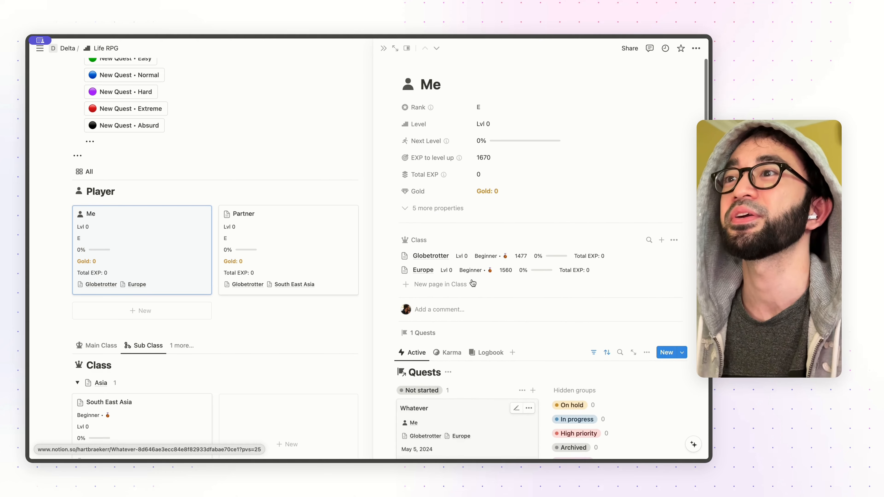
# Close the Me player page and collapse the Start a New Quest toggle on the dashboard
pyautogui.press('Escape')
pyautogui.scroll(5, 85, 192)
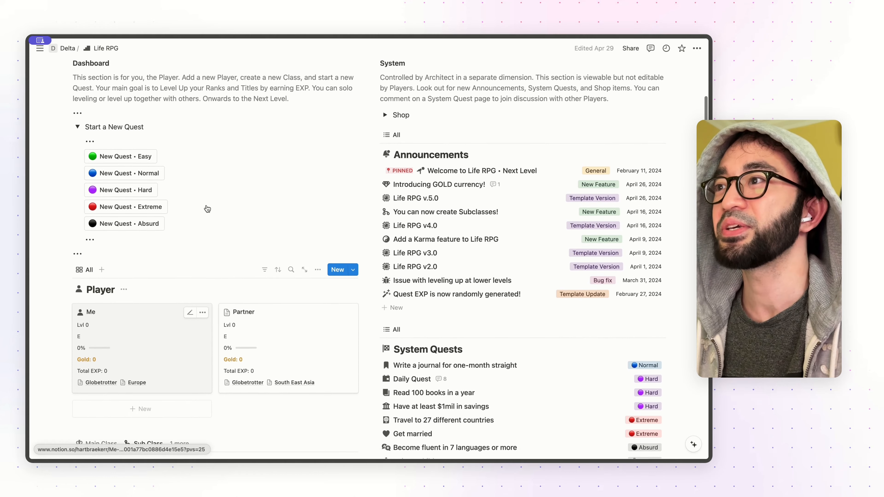
pyautogui.click(78, 199)
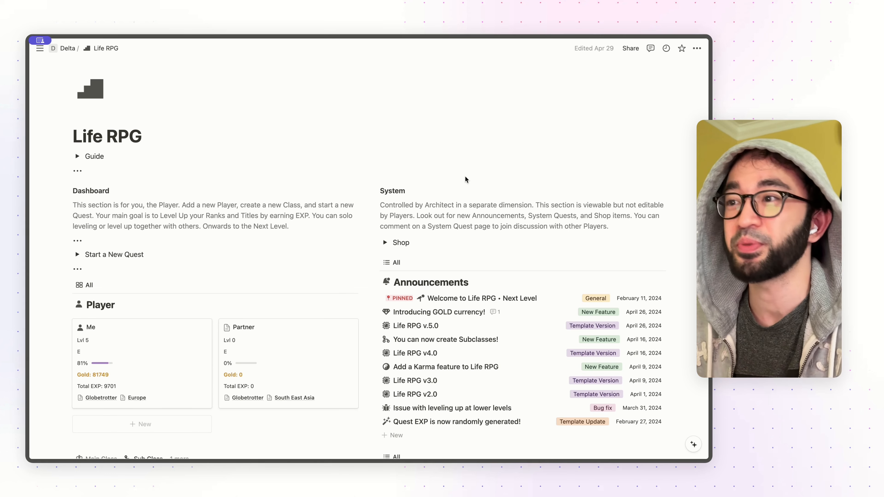
# Create a new template in the Quests database and title it Daily Quest
pyautogui.scroll(-15, 467, 179)
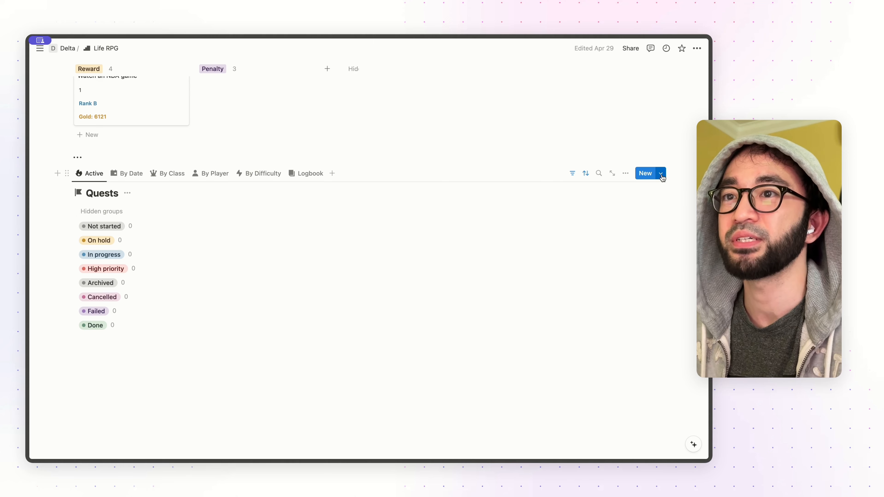
pyautogui.click(660, 173)
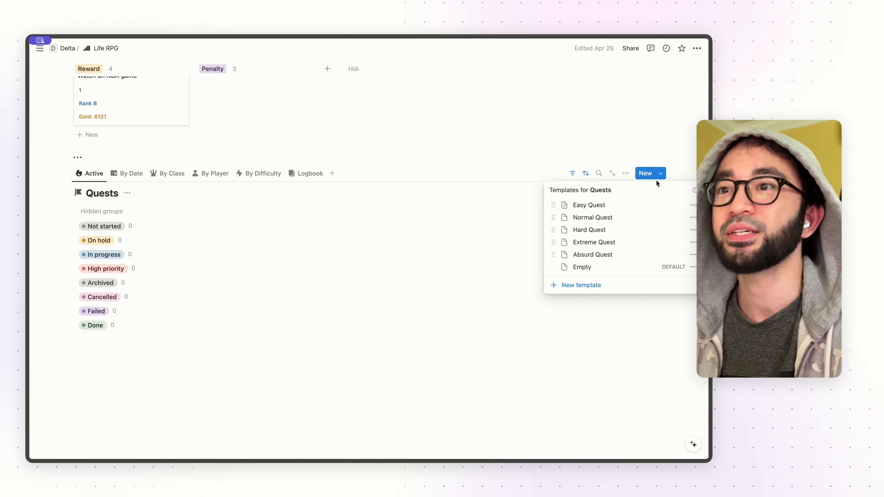
pyautogui.click(588, 286)
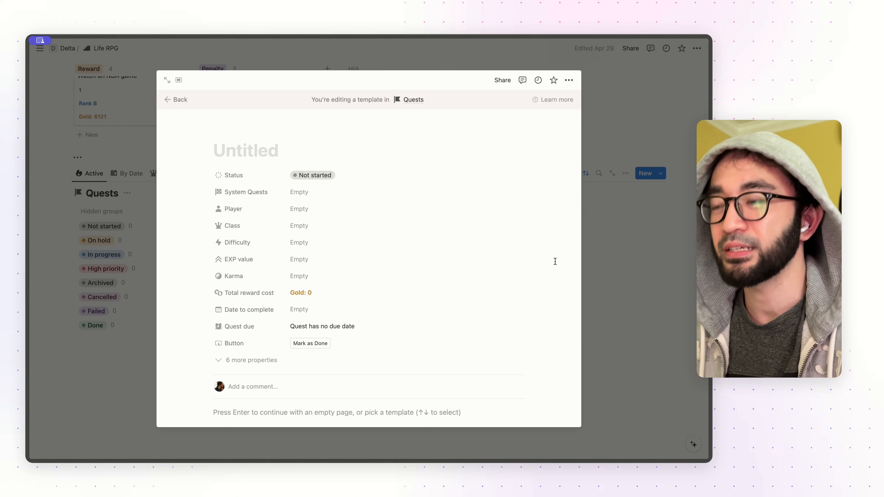
pyautogui.write('D')
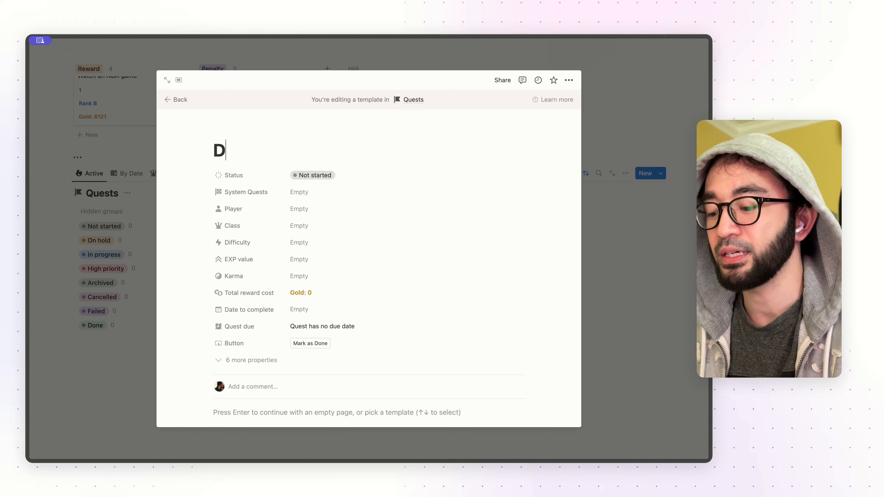
pyautogui.write('aily Quest')
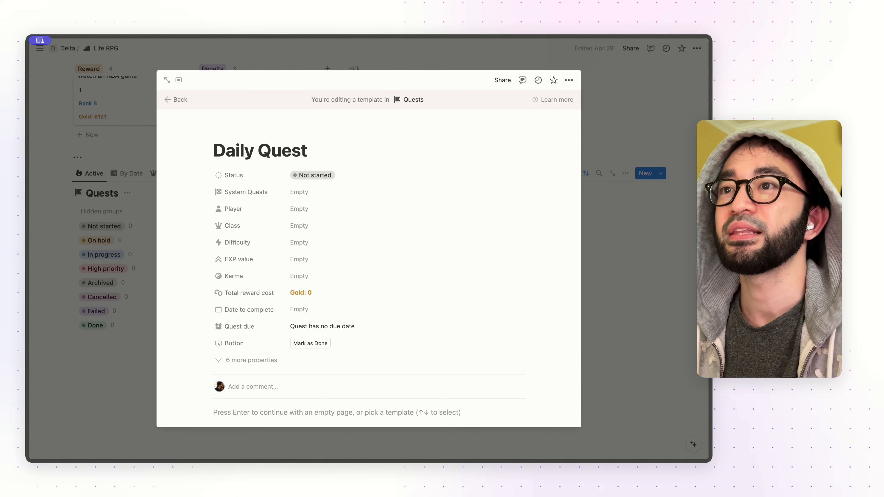
# Close the Daily Quest template, reopen it for editing from the Quests templates, and link the Me player
pyautogui.click(633, 272)
pyautogui.click(660, 174)
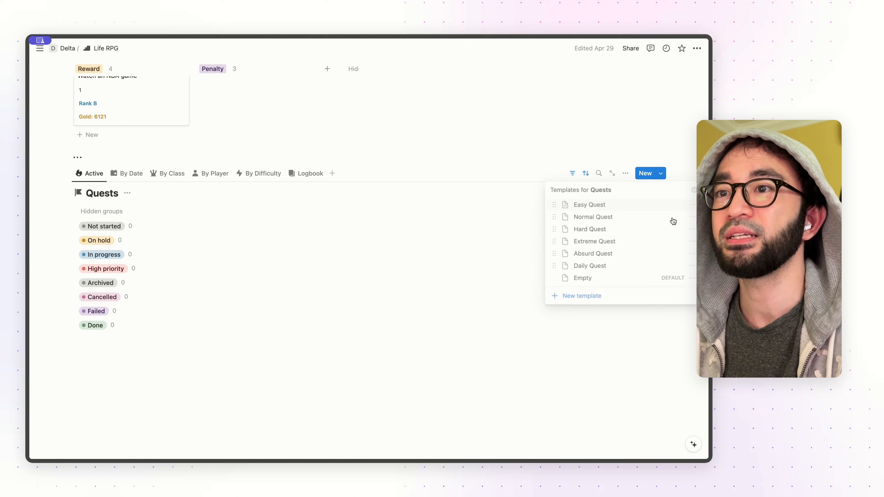
pyautogui.click(691, 269)
pyautogui.click(663, 269)
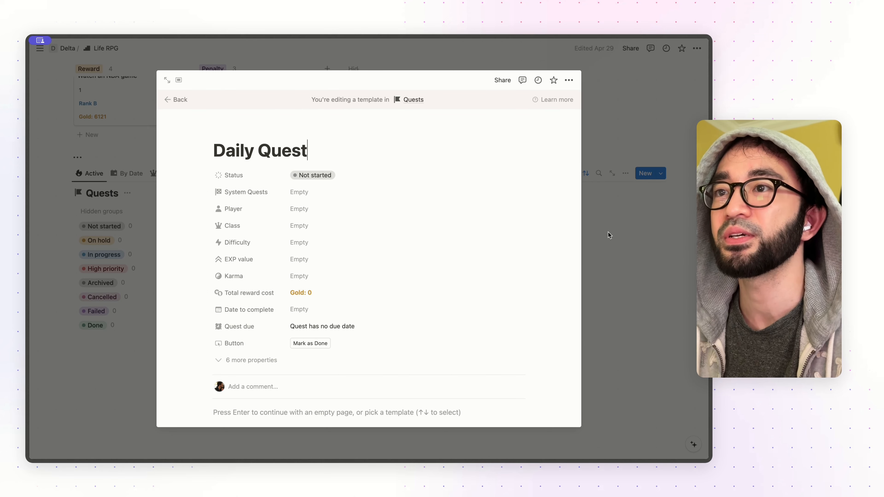
pyautogui.click(339, 209)
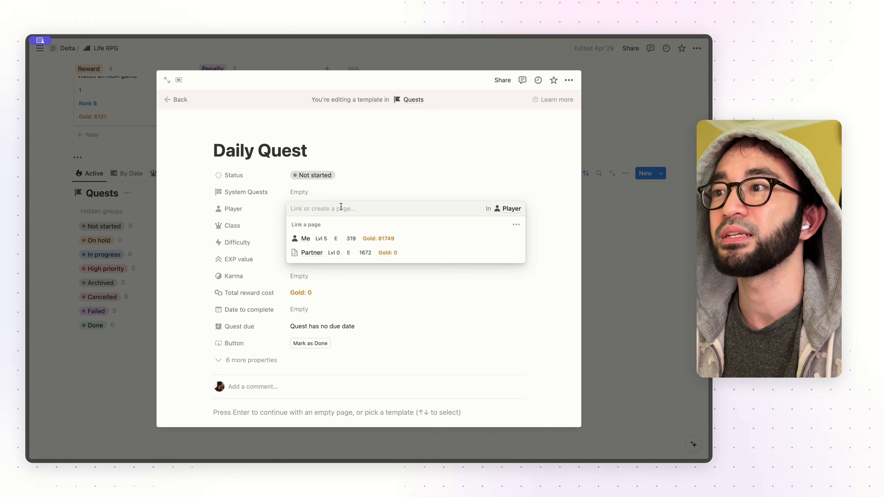
pyautogui.click(516, 240)
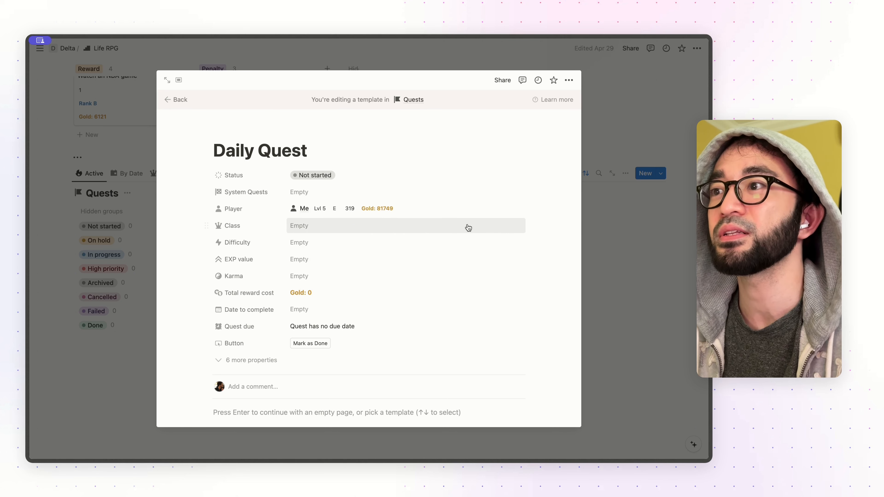
# Link the Asia and Globetrotter classes to the Daily Quest template and set its difficulty to Hard
pyautogui.click(391, 224)
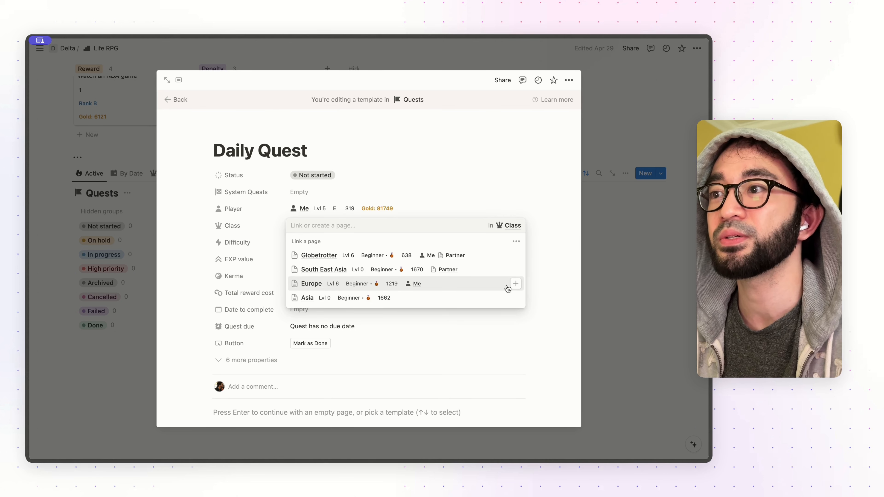
pyautogui.click(516, 298)
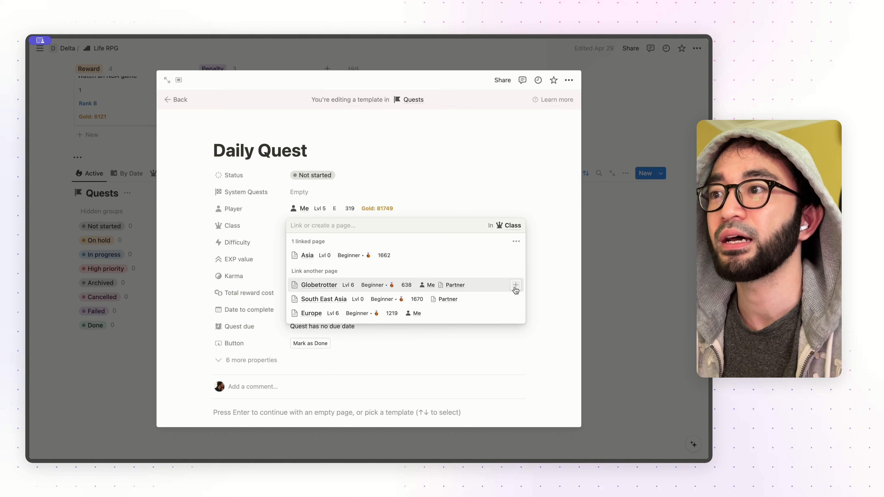
pyautogui.click(516, 285)
pyautogui.press('Escape')
pyautogui.click(344, 250)
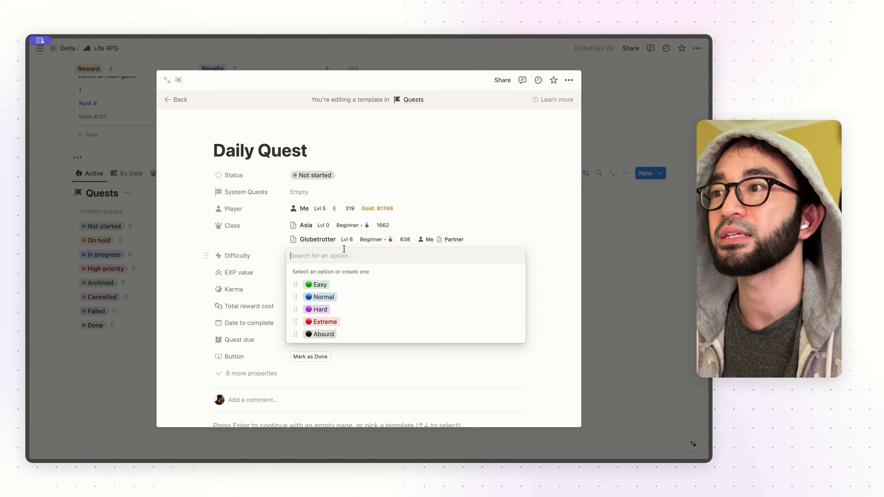
pyautogui.click(399, 311)
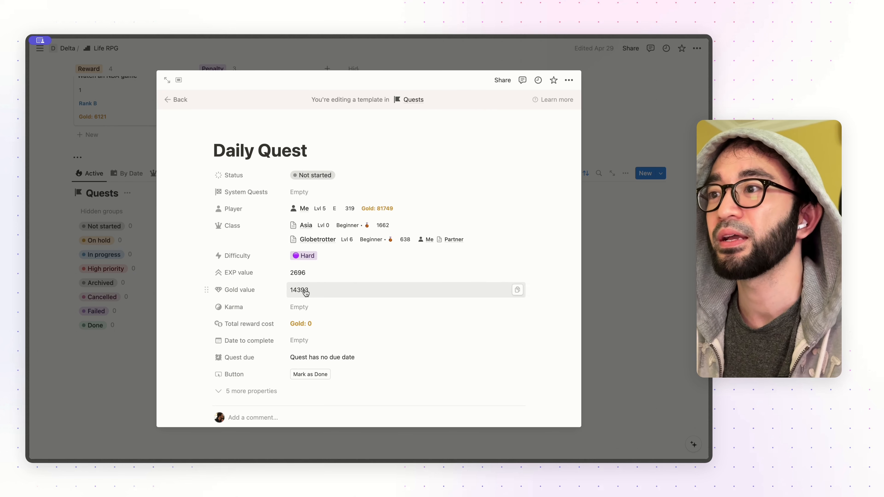
# Link Boba tea as the template's Karma, set Date to complete to Today (date when duplicated), and close the template
pyautogui.click(306, 306)
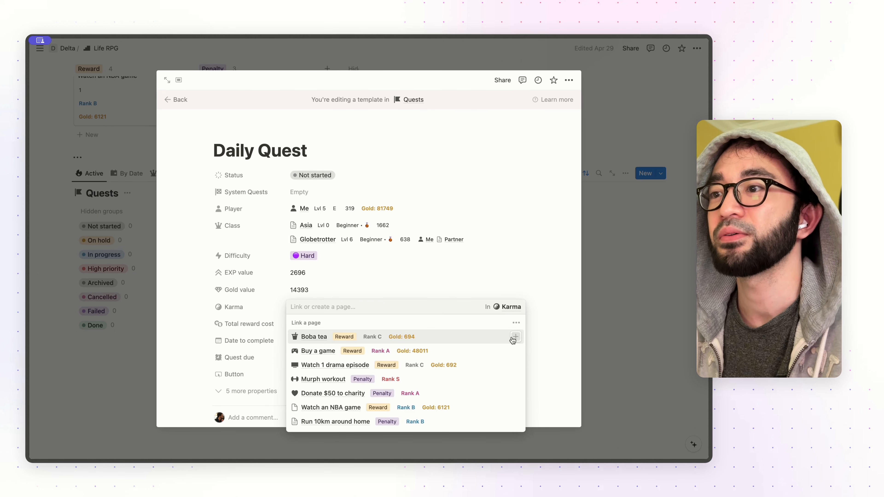
pyautogui.click(514, 339)
pyautogui.click(512, 342)
pyautogui.press('super+[')
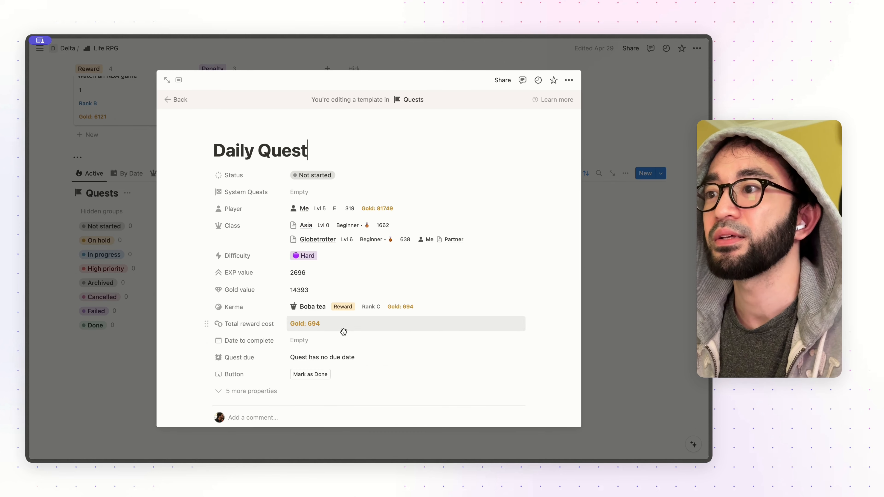
pyautogui.click(316, 342)
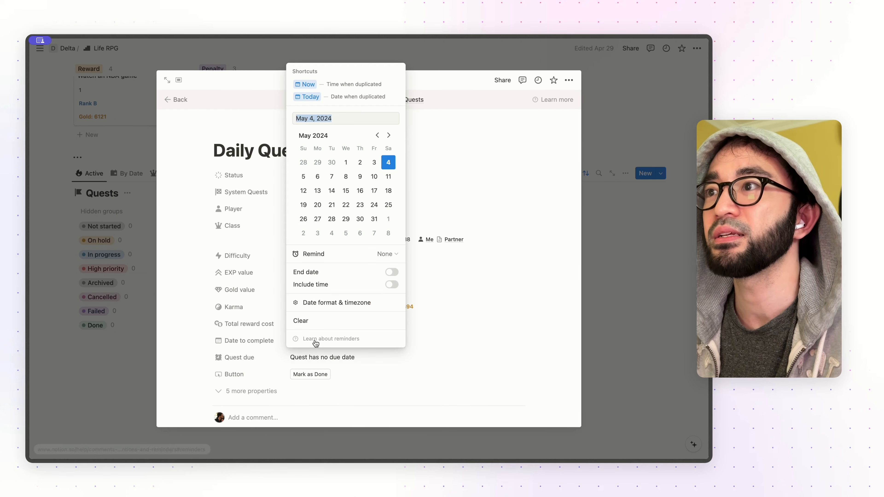
pyautogui.click(333, 99)
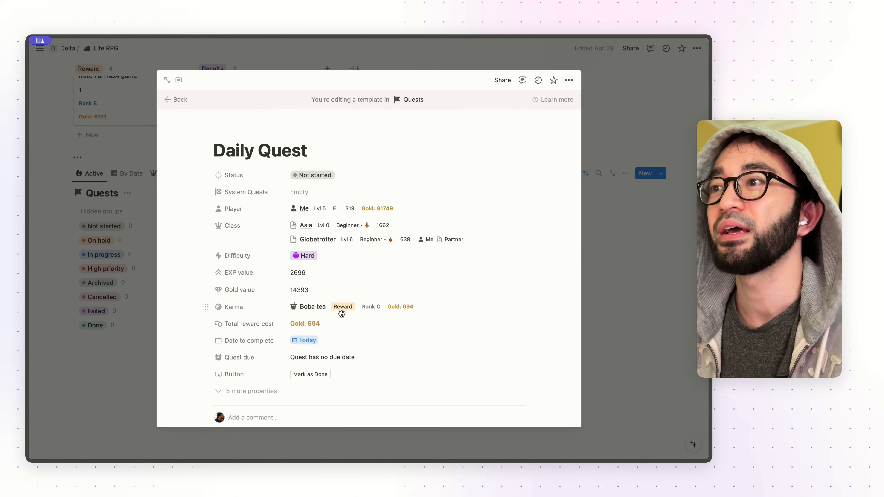
pyautogui.click(631, 261)
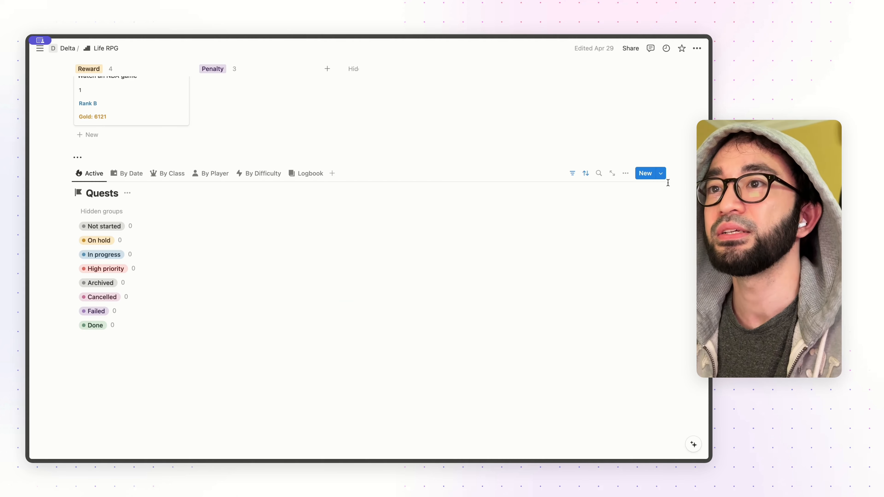
# Set the Daily Quest template to repeat weekly every 2 weeks, adding Monday and Wednesday to the selected days
pyautogui.click(660, 173)
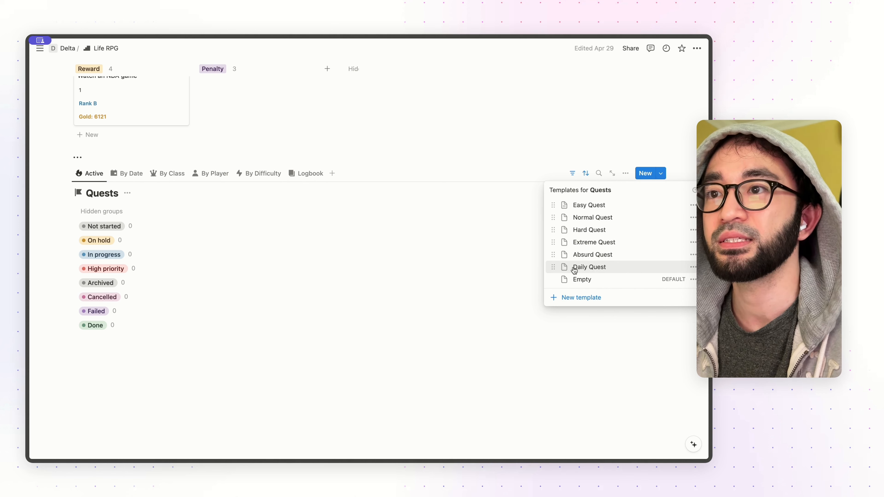
pyautogui.click(694, 267)
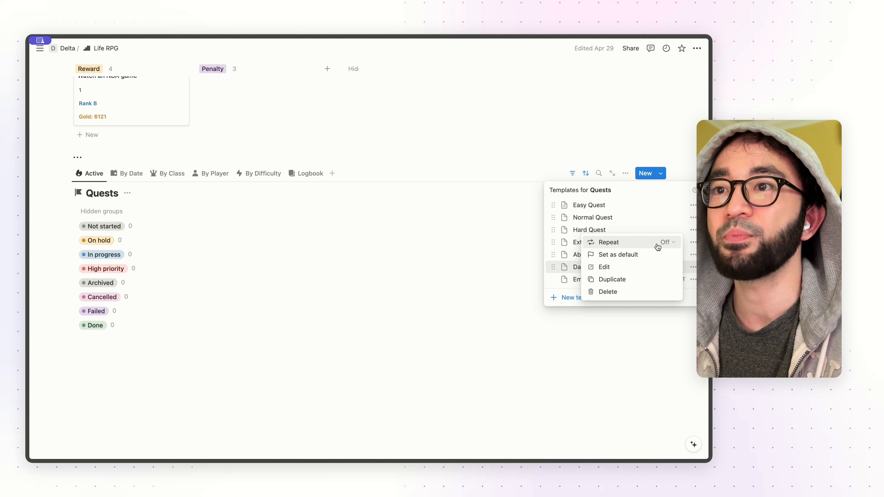
pyautogui.click(665, 243)
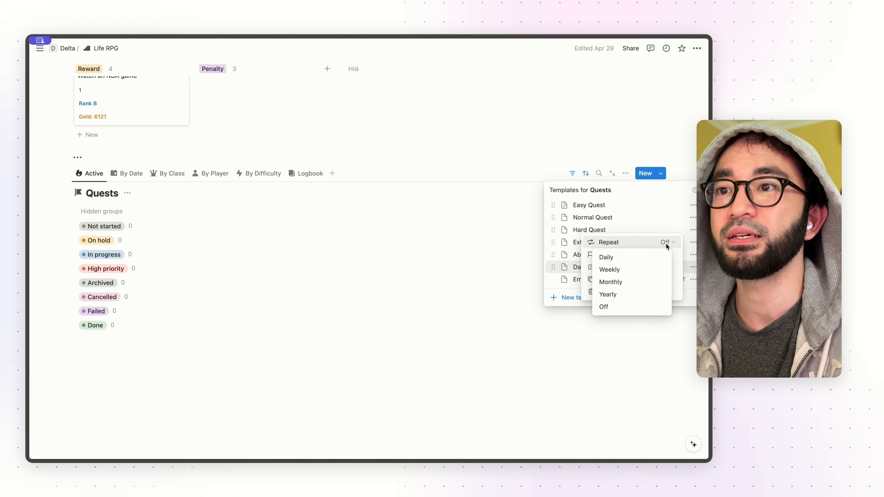
pyautogui.click(646, 255)
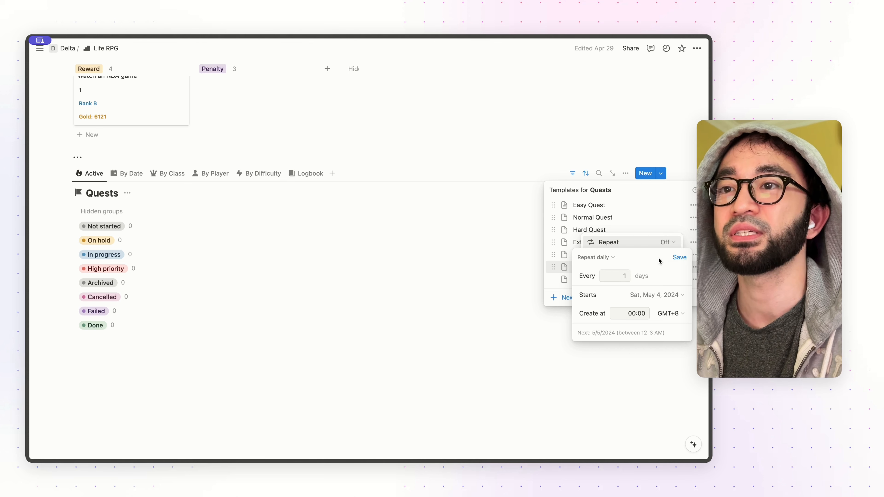
pyautogui.click(601, 257)
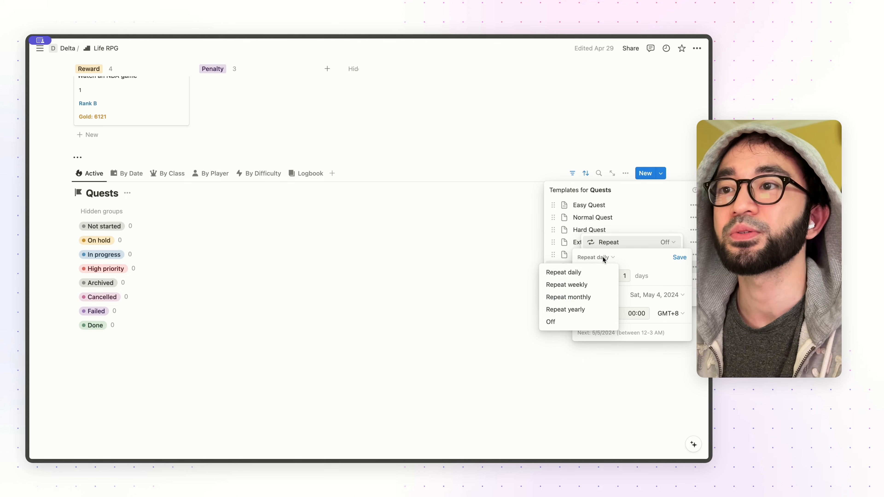
pyautogui.click(570, 284)
pyautogui.click(583, 298)
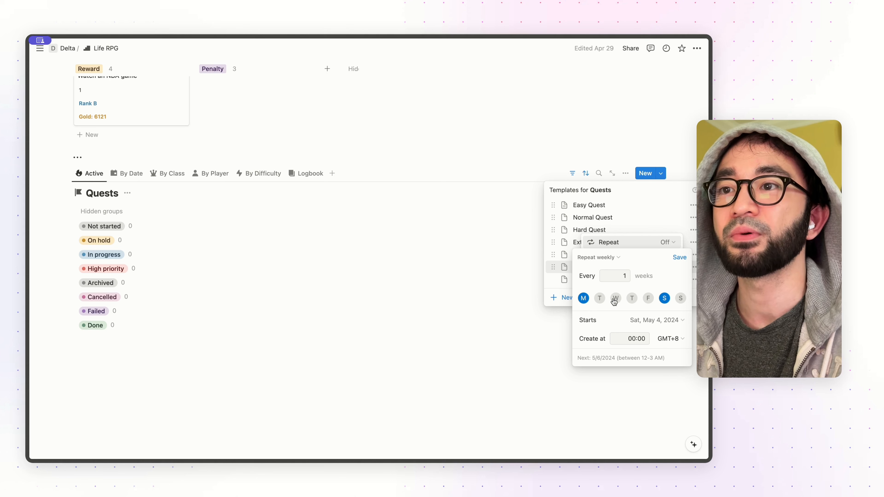
pyautogui.click(615, 298)
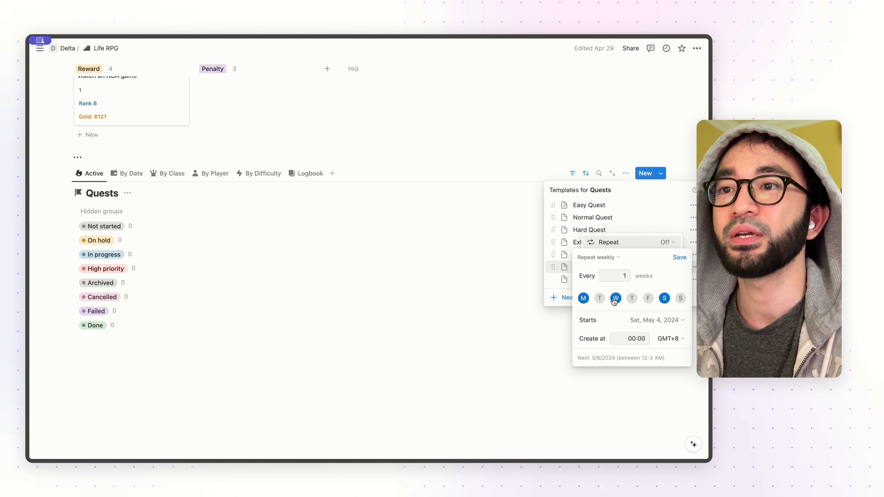
pyautogui.doubleClick(625, 276)
pyautogui.write('2')
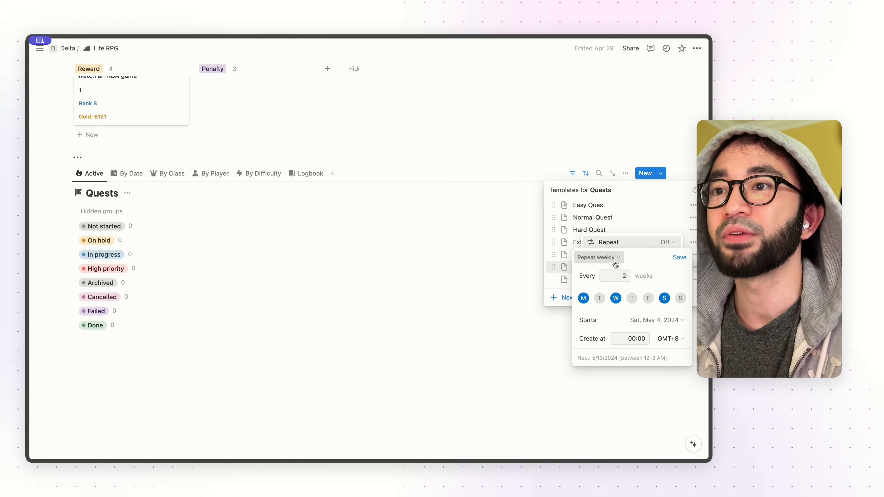
# Try the monthly and yearly repeat schedules for the Daily Quest template and return it to Repeat weekly
pyautogui.click(615, 258)
pyautogui.click(588, 297)
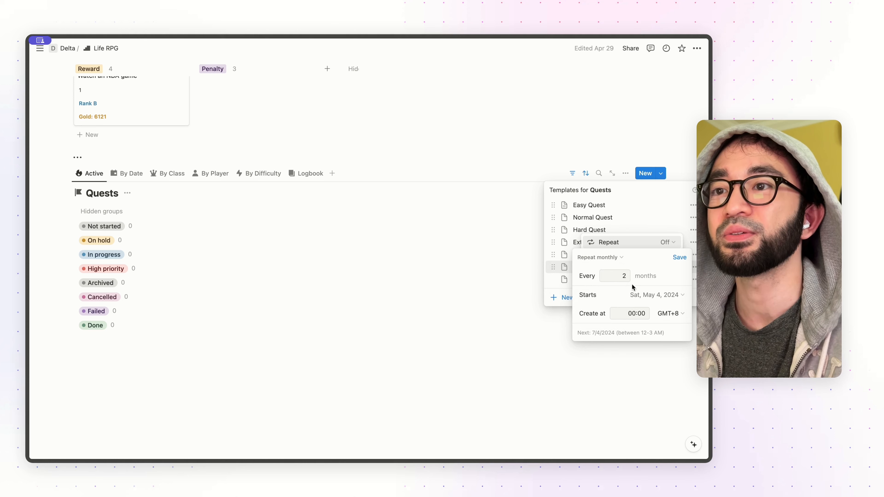
pyautogui.click(599, 257)
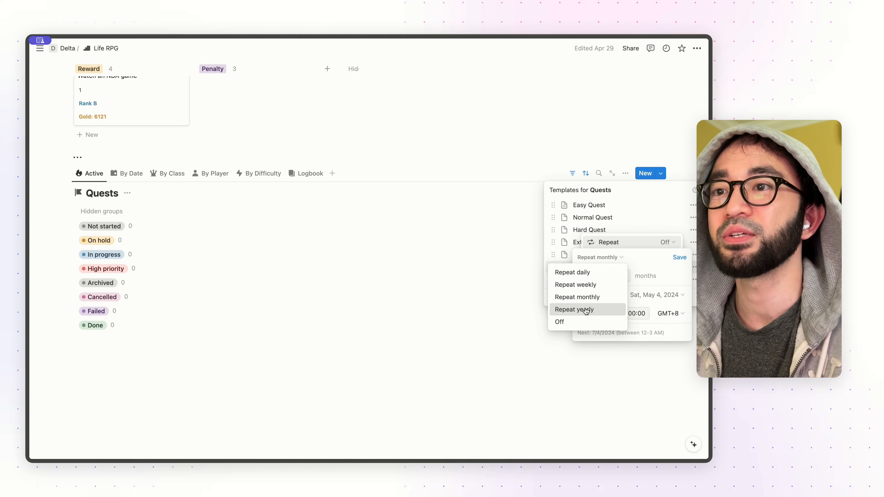
pyautogui.click(578, 308)
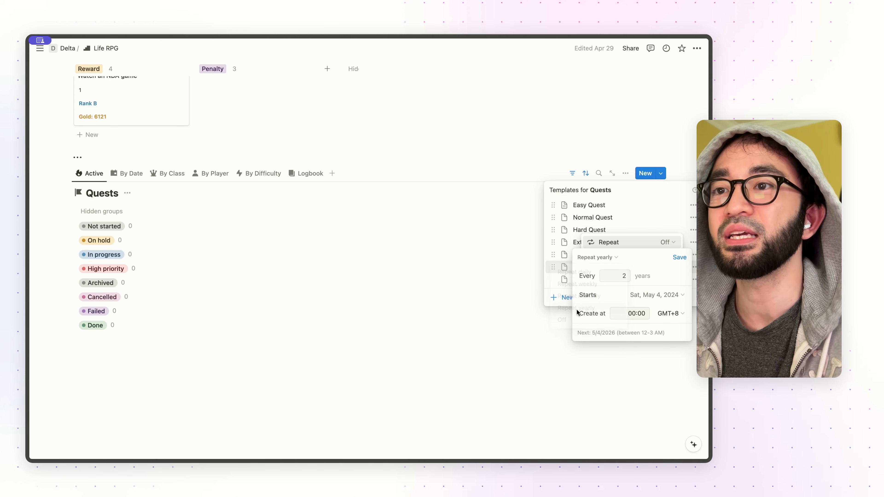
pyautogui.click(613, 257)
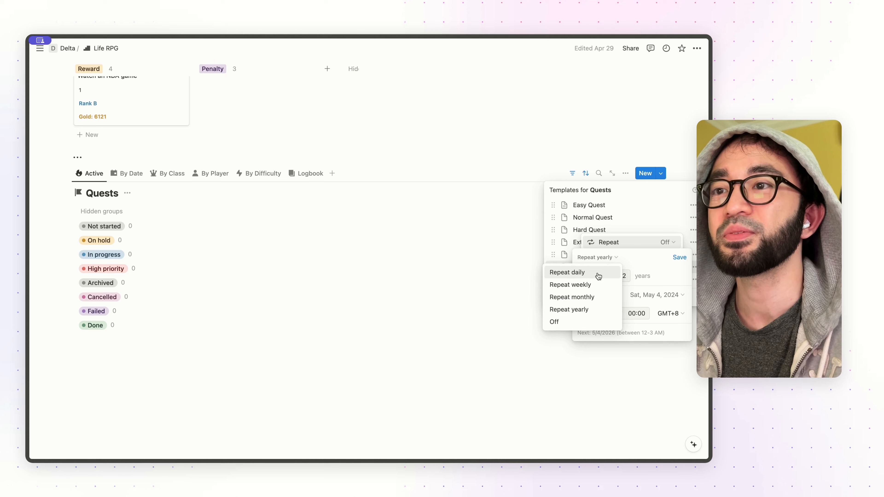
pyautogui.click(592, 285)
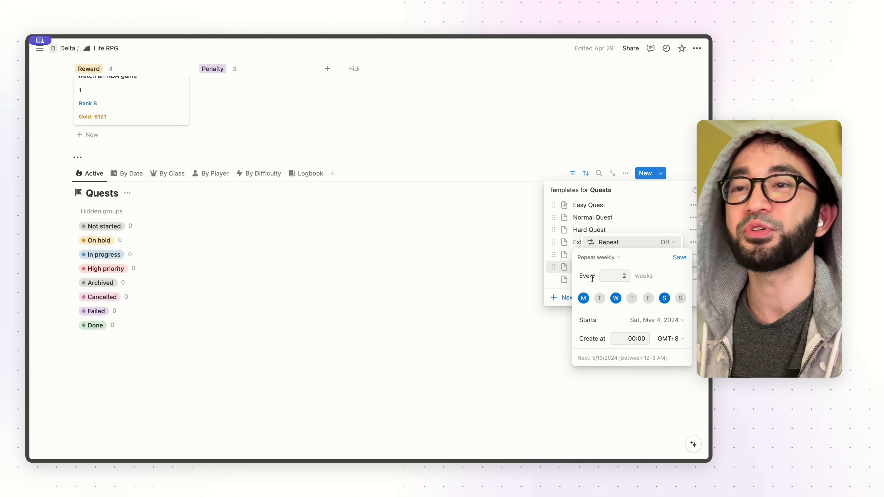
# Reopen the Daily Quest template's repeat settings, save the weekly schedule and close the template list
pyautogui.press('Escape')
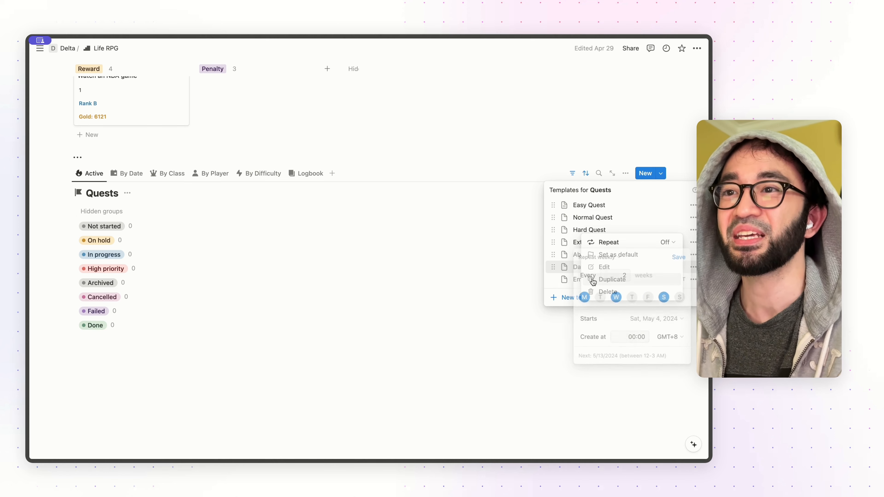
pyautogui.click(667, 243)
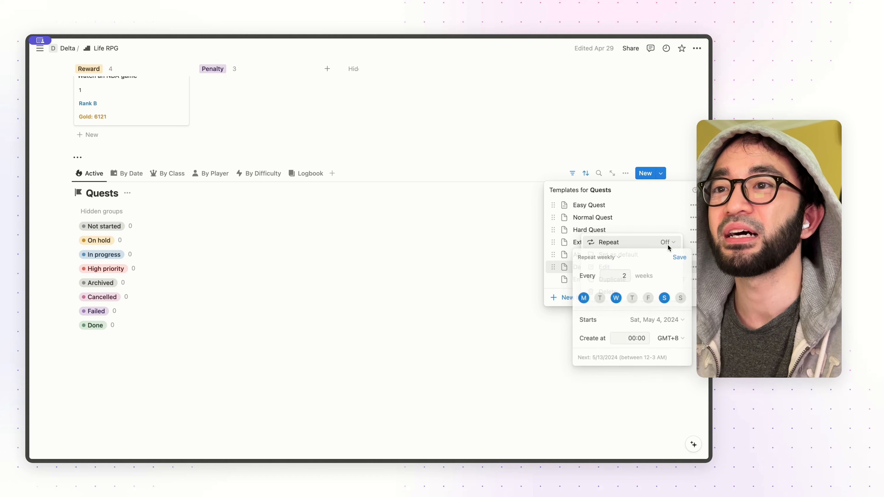
pyautogui.click(679, 258)
pyautogui.press('Escape')
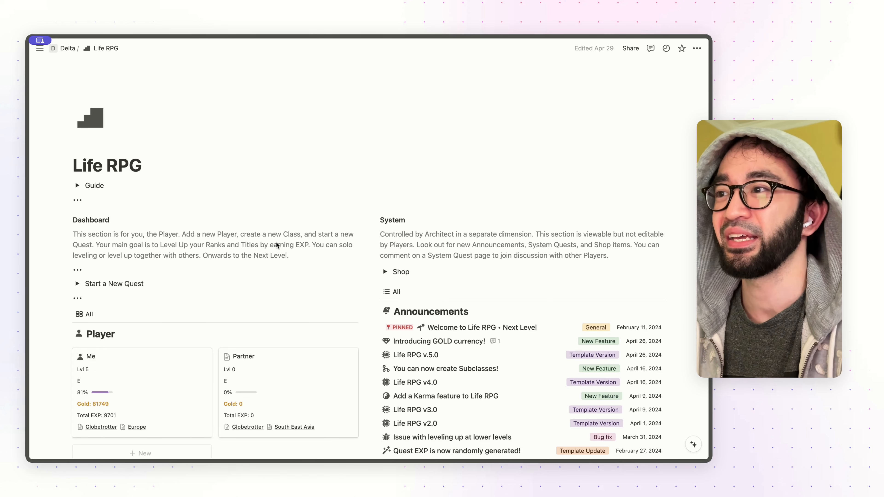
# Edit the New Quest • Easy button under Start a New Quest so its added page sets Player to Me
pyautogui.scroll(-1, 119, 275)
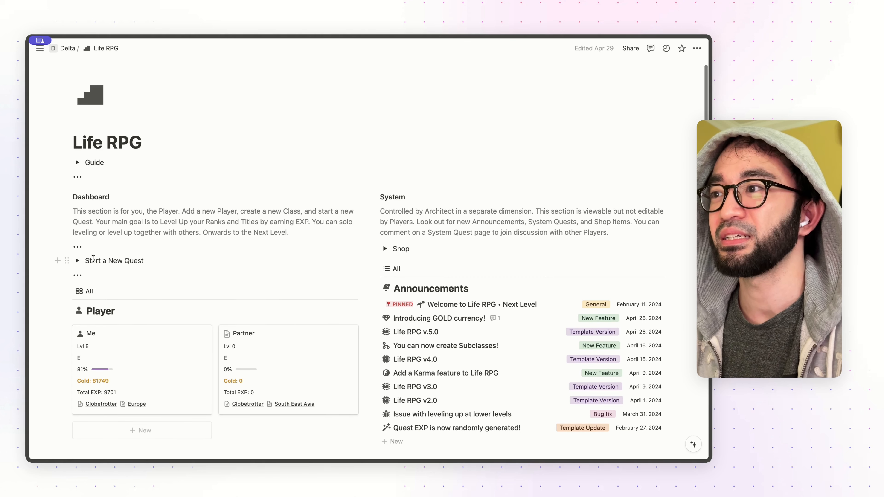
pyautogui.click(77, 260)
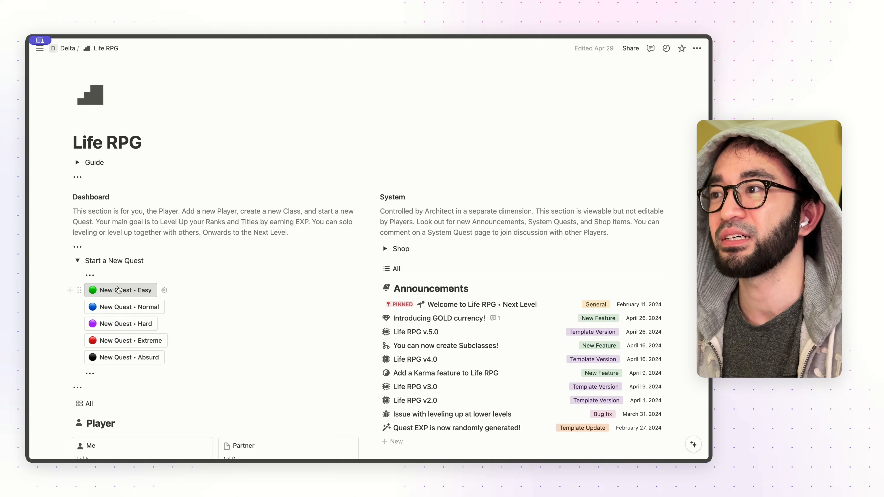
pyautogui.scroll(-2, 163, 324)
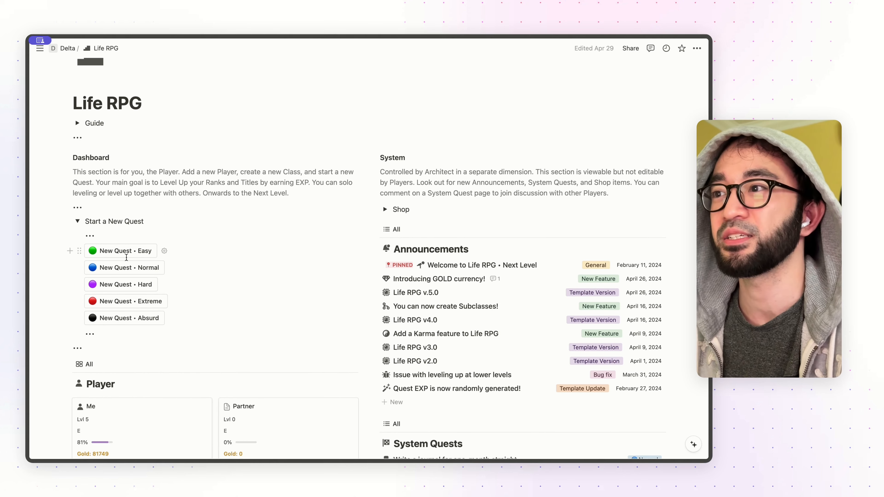
pyautogui.click(164, 251)
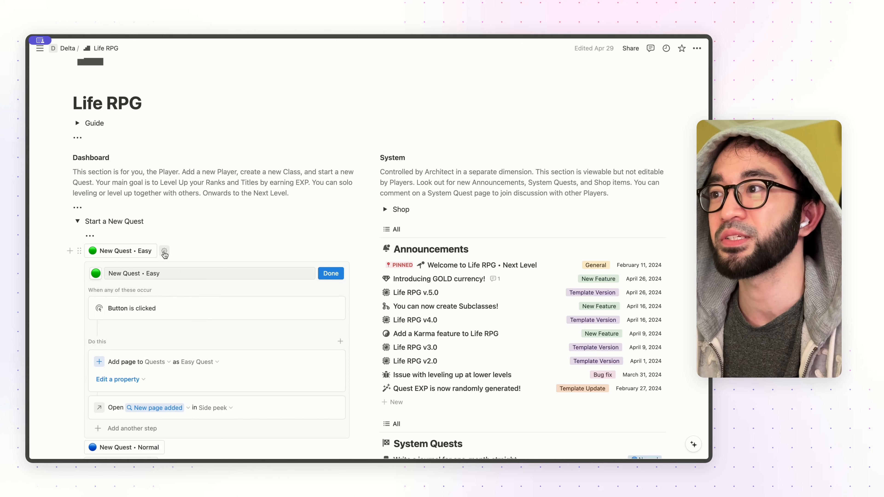
pyautogui.scroll(-4, 177, 267)
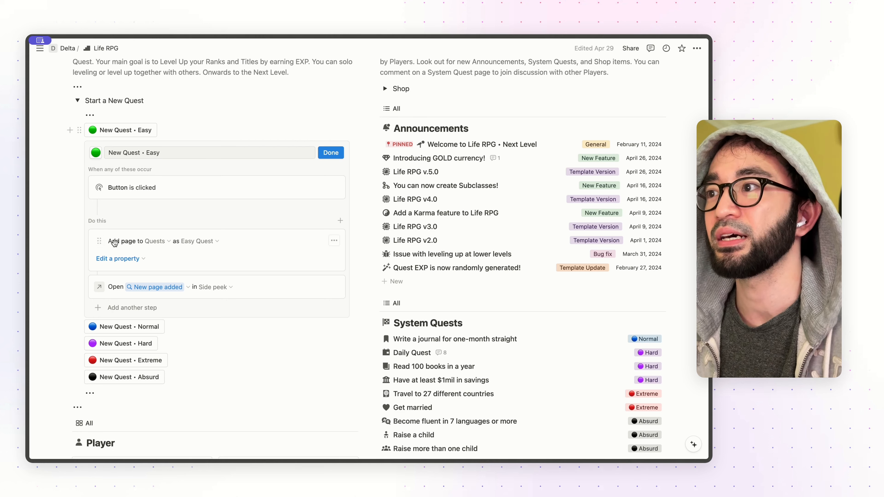
pyautogui.click(122, 259)
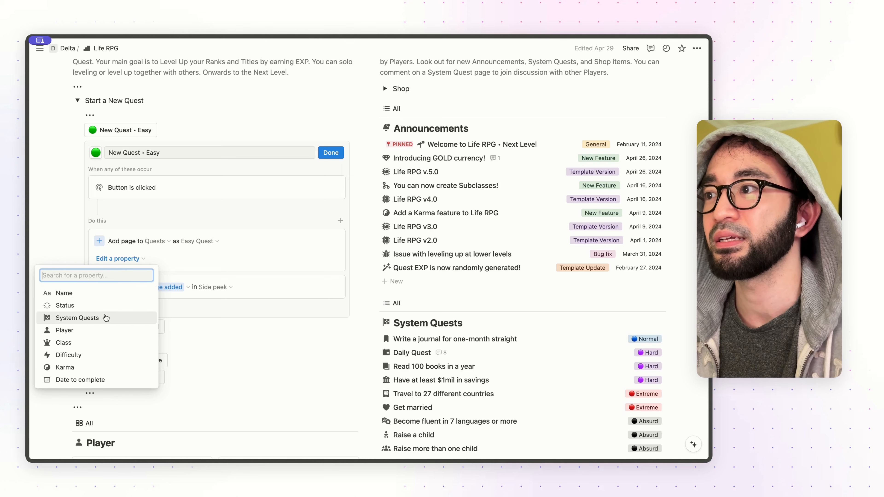
pyautogui.click(101, 330)
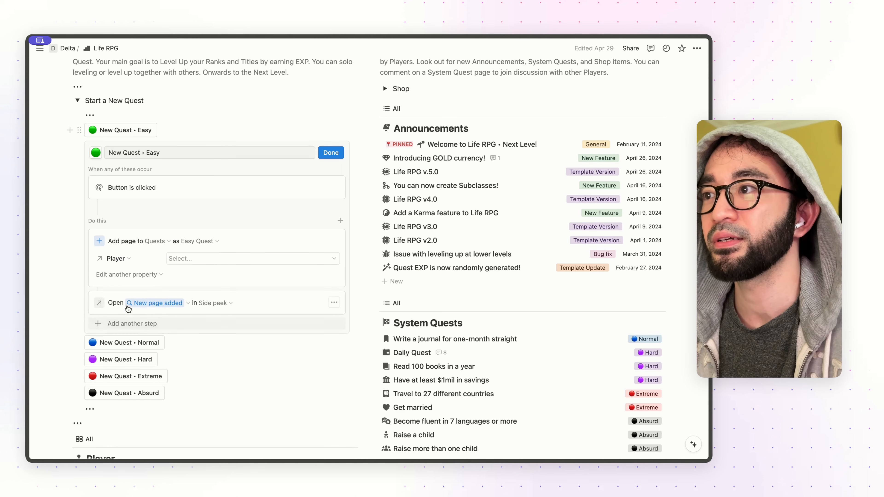
pyautogui.click(216, 258)
pyautogui.click(269, 309)
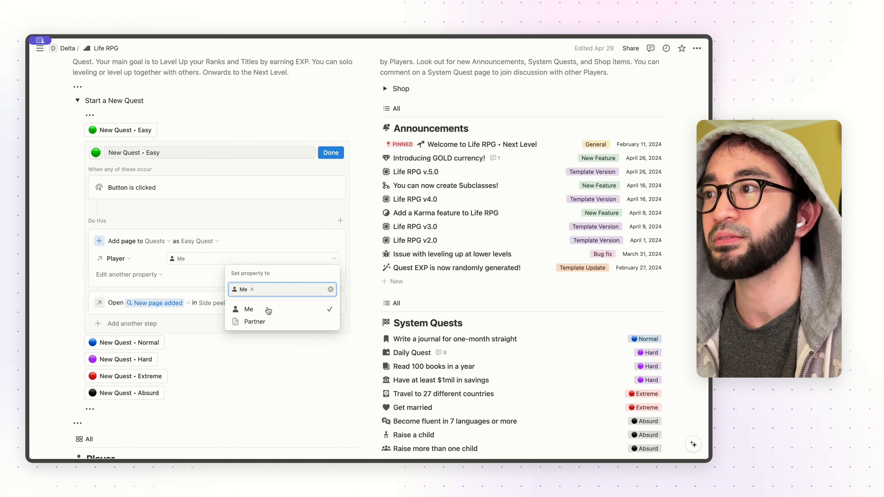
pyautogui.press('Escape')
# Add a Karma property to the Easy button with Boba tea, Buy a game, Donate $50 to charity and Murph workout, and save the button
pyautogui.click(127, 274)
pyautogui.click(94, 358)
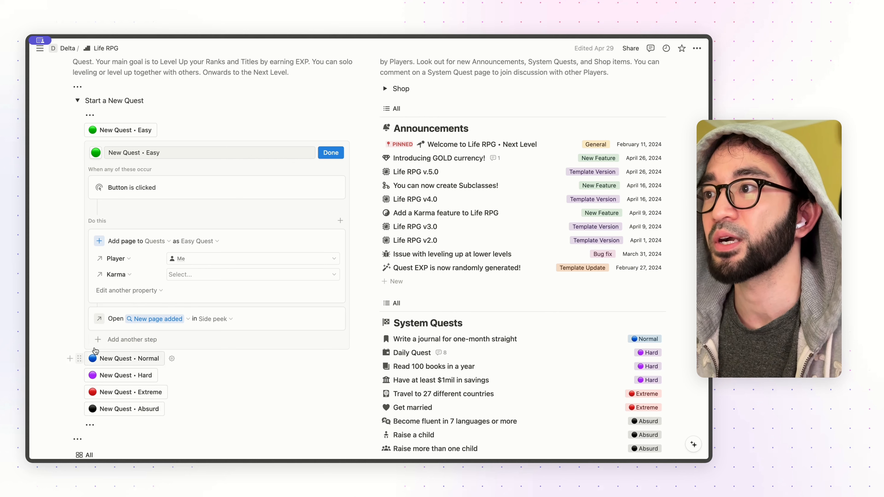
pyautogui.click(200, 275)
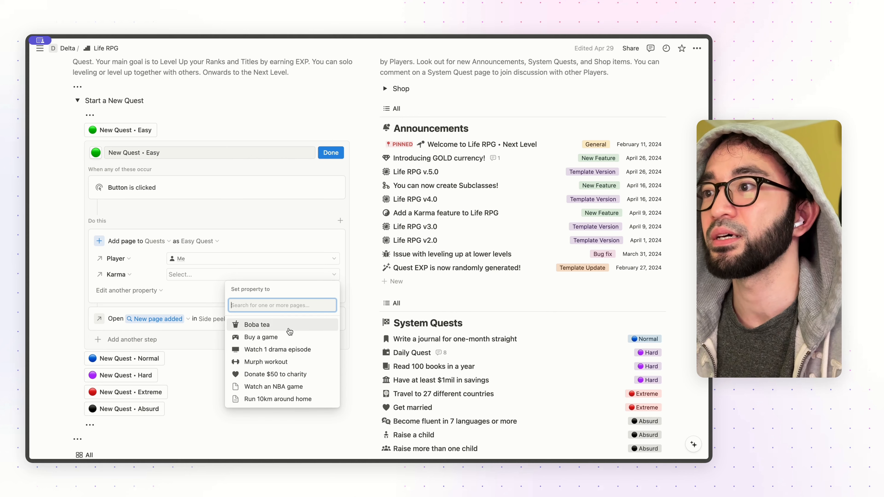
pyautogui.click(290, 331)
pyautogui.click(291, 337)
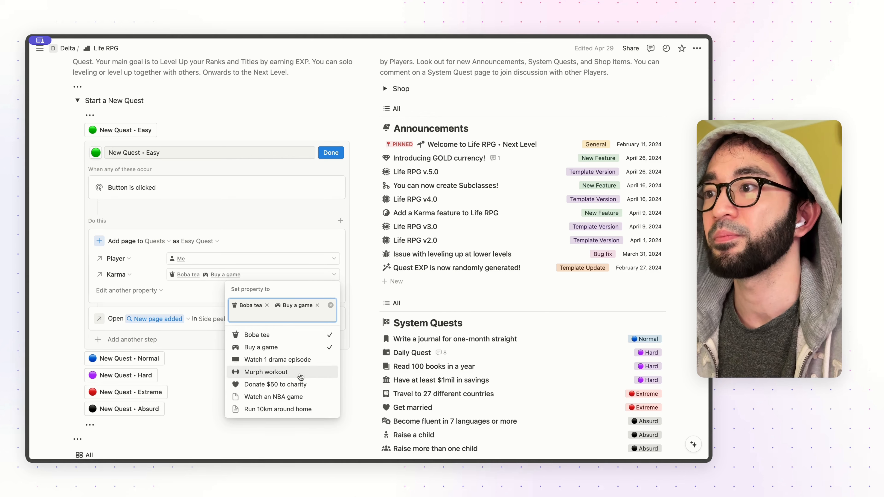
pyautogui.click(300, 387)
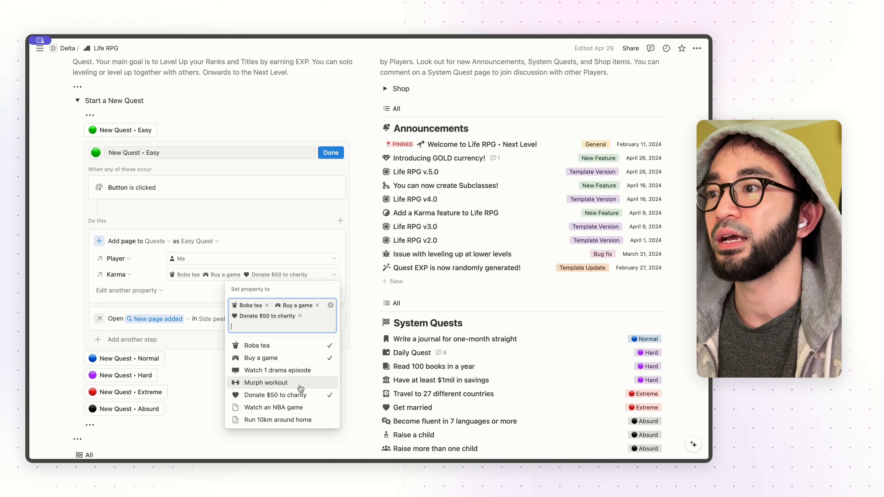
pyautogui.click(294, 383)
pyautogui.click(223, 296)
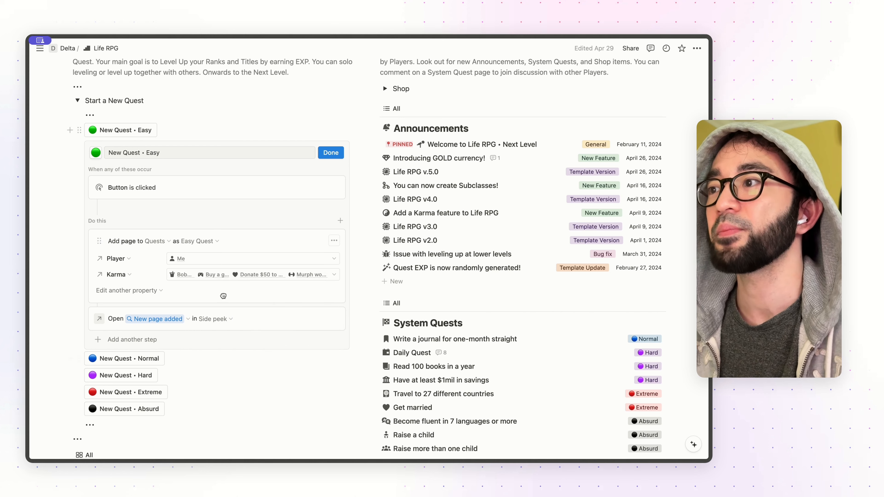
pyautogui.click(330, 153)
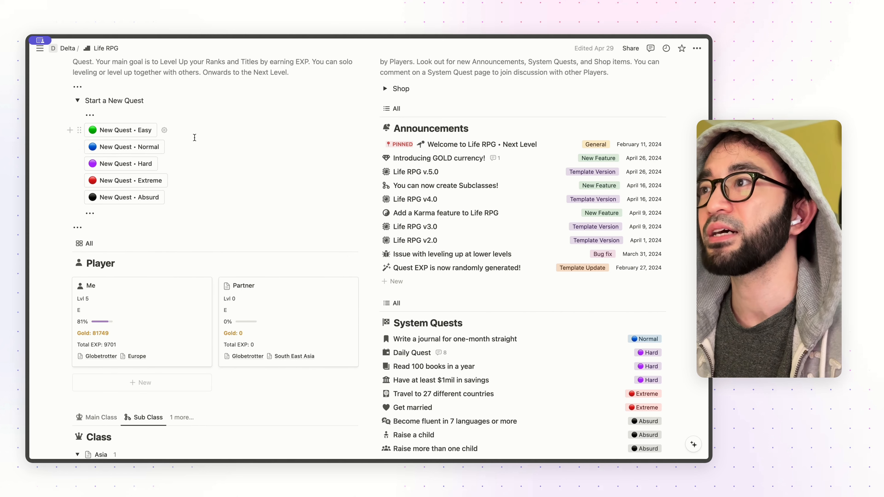
# Create a quest with the New Quest • Easy button, collapse Start a New Quest and check the entry on the Active Quests board
pyautogui.scroll(2, 119, 140)
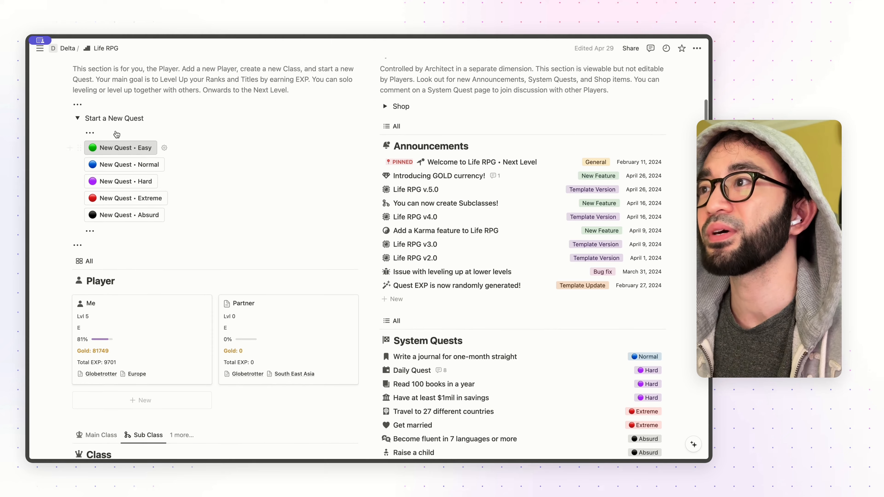
pyautogui.click(123, 158)
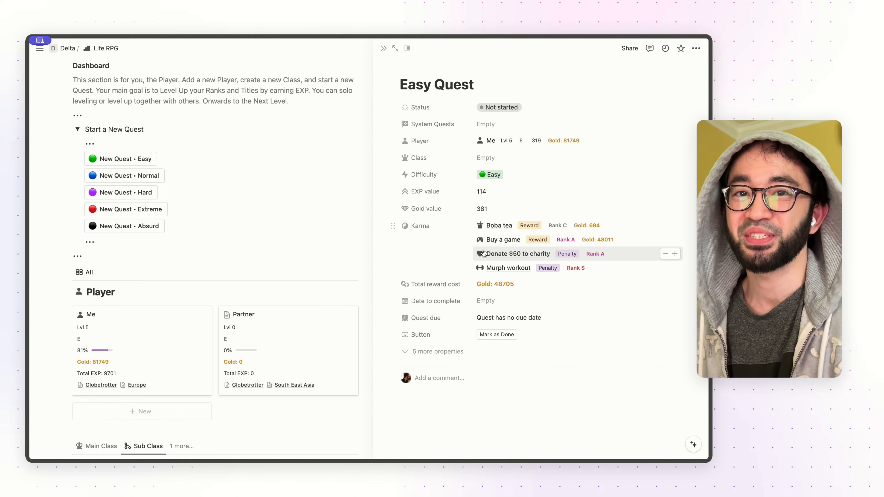
pyautogui.press('Escape')
pyautogui.click(78, 130)
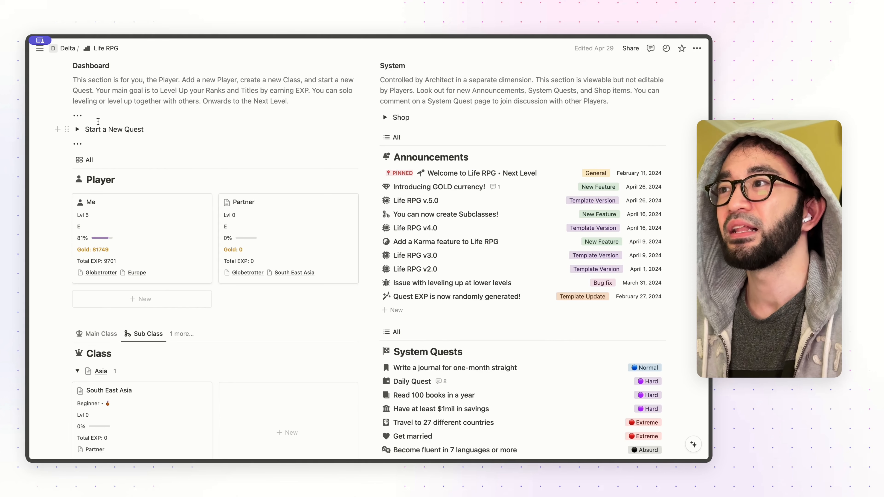
pyautogui.scroll(-10, 219, 129)
pyautogui.scroll(-15, 220, 129)
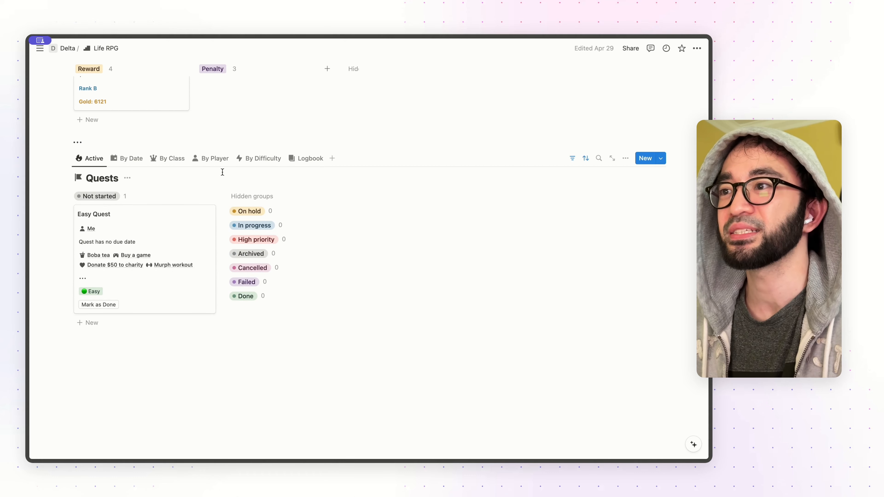
# Insert a button block below the Dashboard description and name it Open Quests
pyautogui.scroll(20, 204, 203)
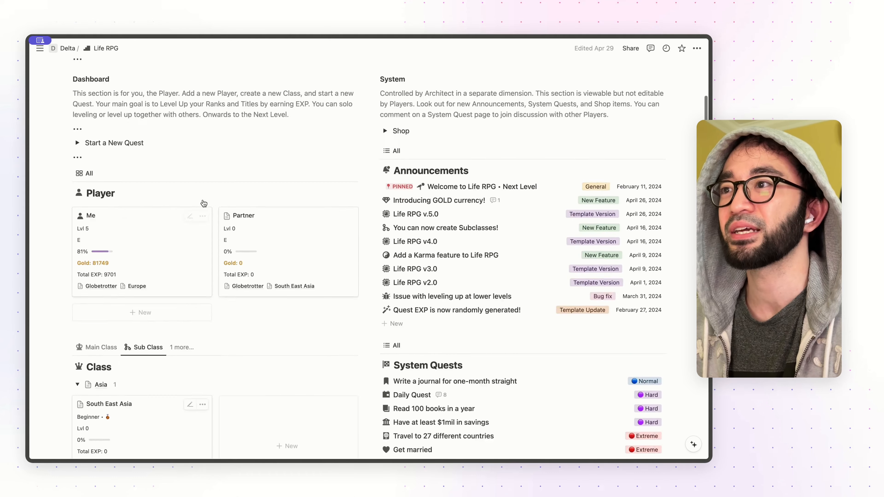
pyautogui.click(316, 255)
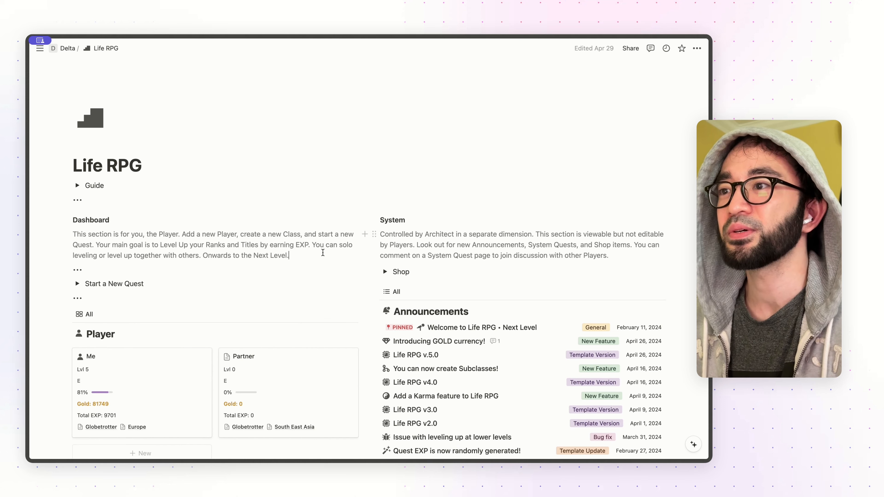
pyautogui.press('Return')
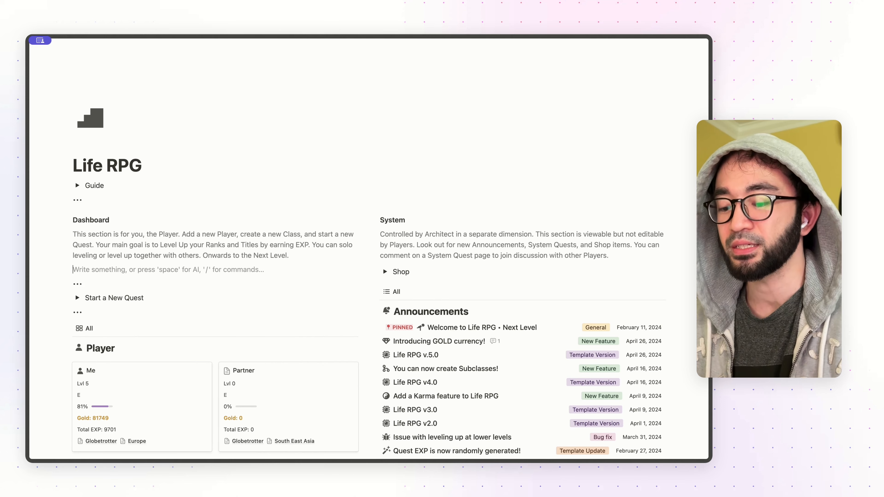
pyautogui.write('/')
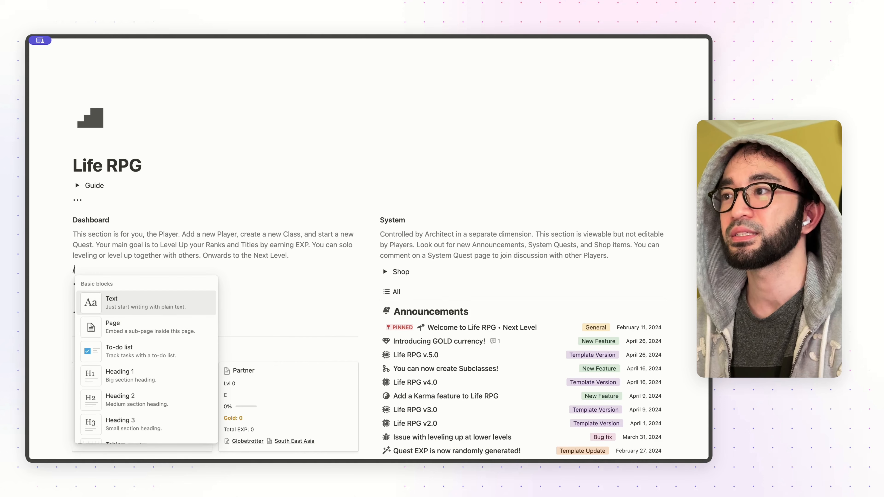
pyautogui.write('button')
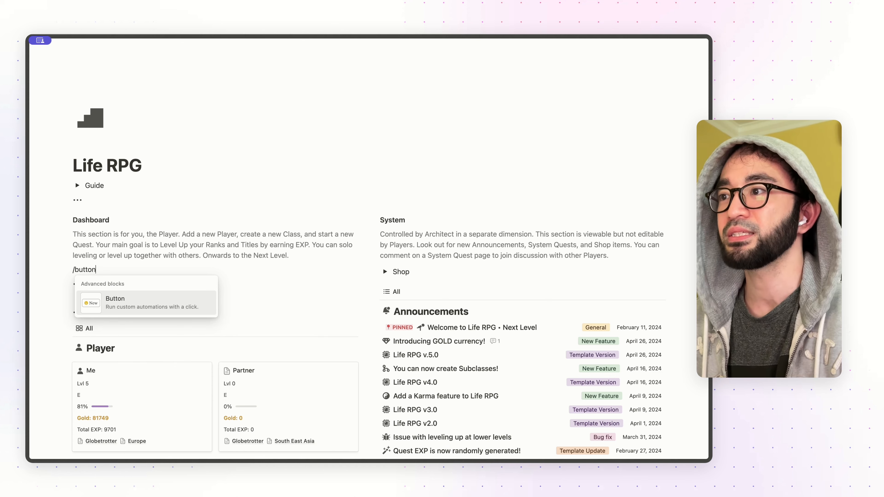
pyautogui.press('Return')
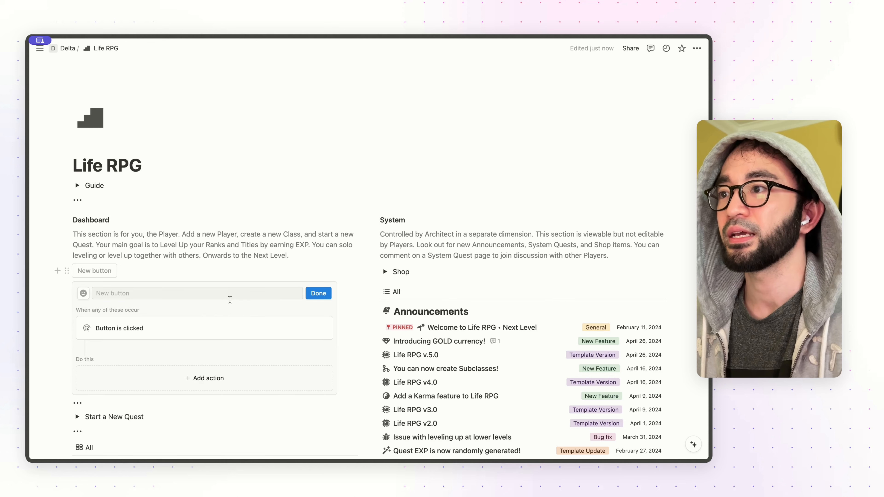
pyautogui.click(234, 296)
pyautogui.write('Op')
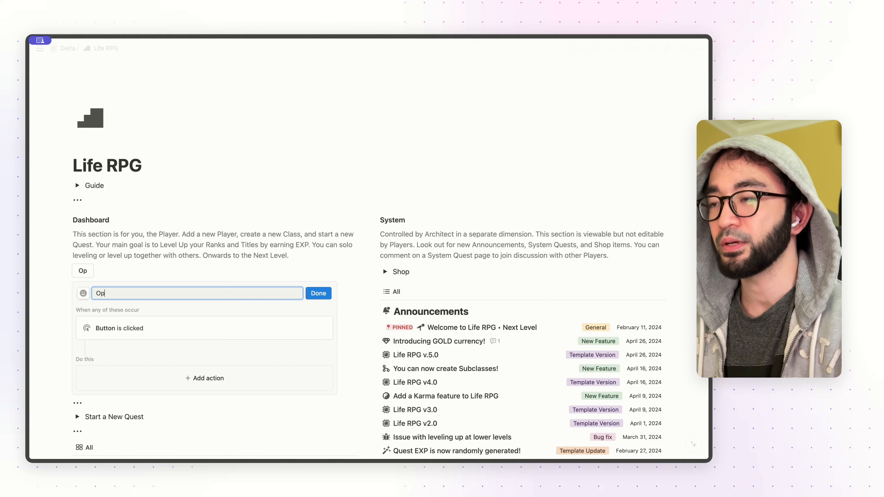
pyautogui.write('en Quests')
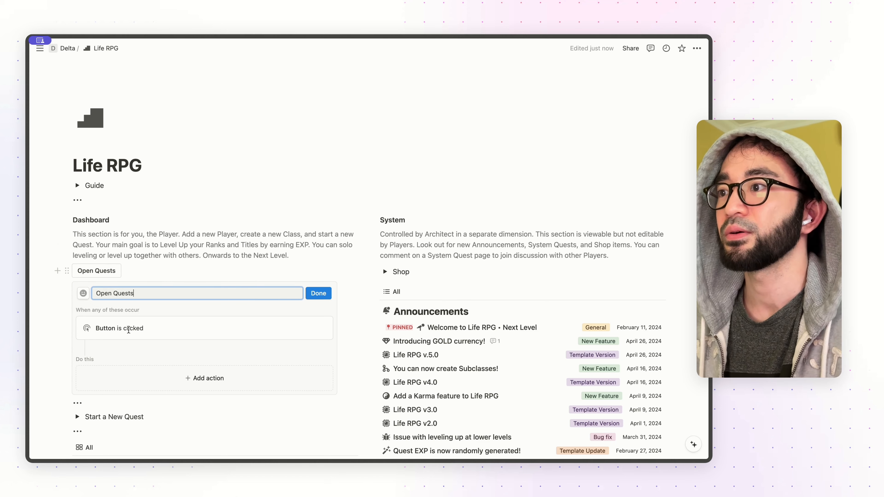
# Add an Open page action to the Open Quests button, targeting the Quests page in Delta / Life RPG
pyautogui.scroll(-1, 126, 303)
pyautogui.click(201, 352)
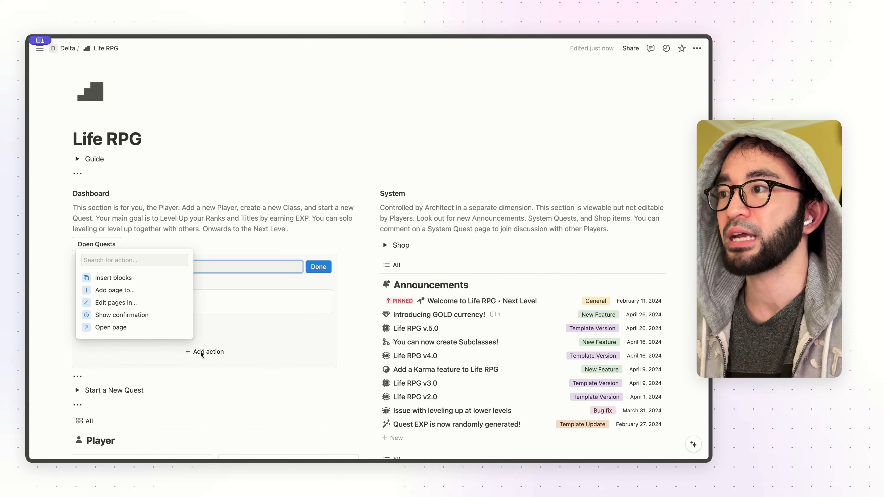
pyautogui.click(148, 327)
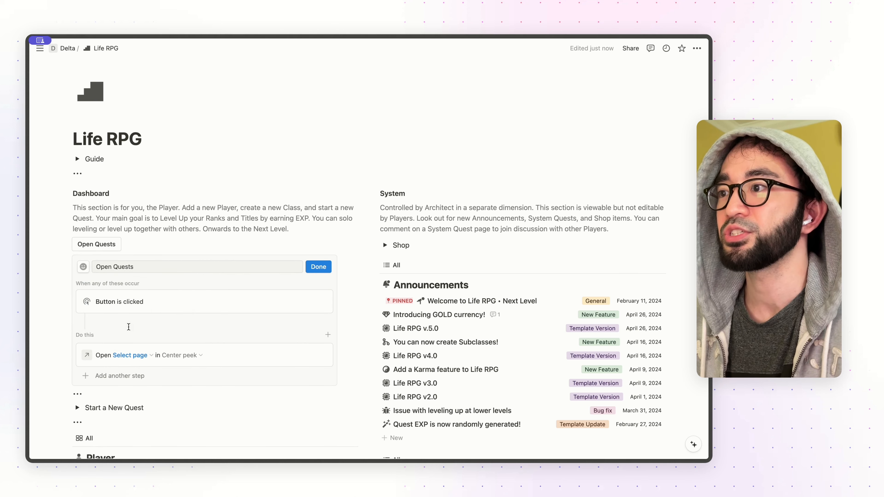
pyautogui.click(139, 356)
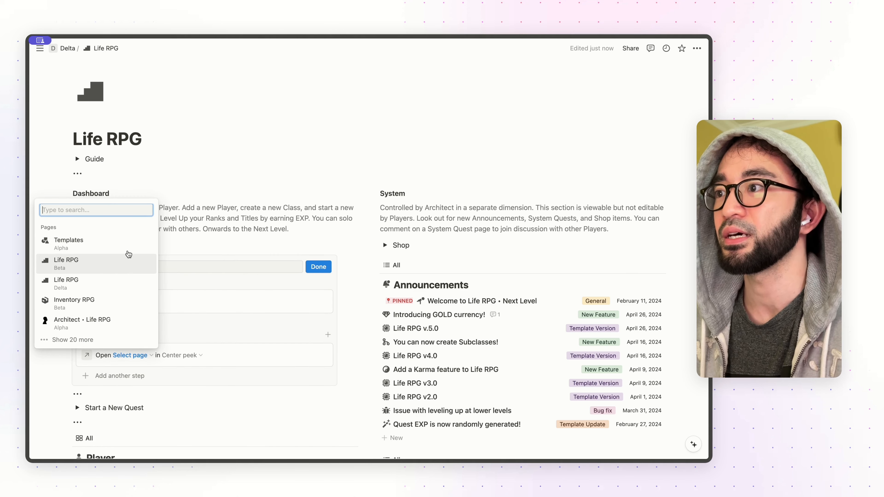
pyautogui.write('quest')
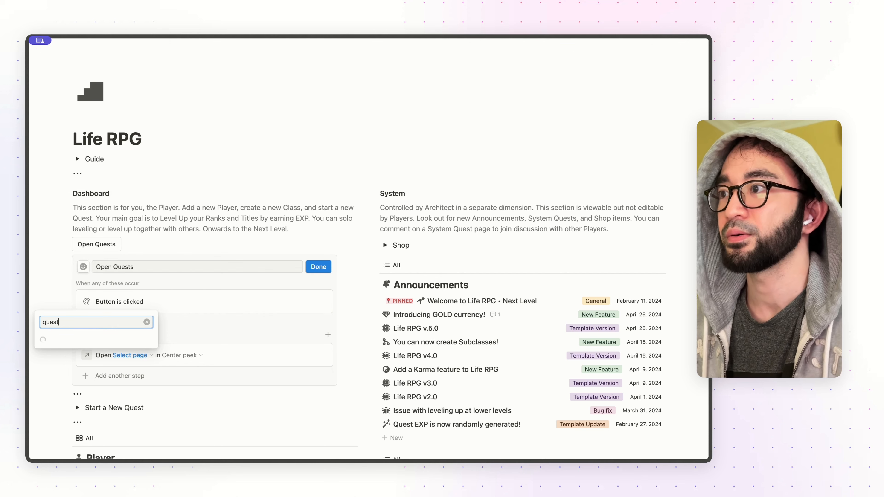
pyautogui.write('s')
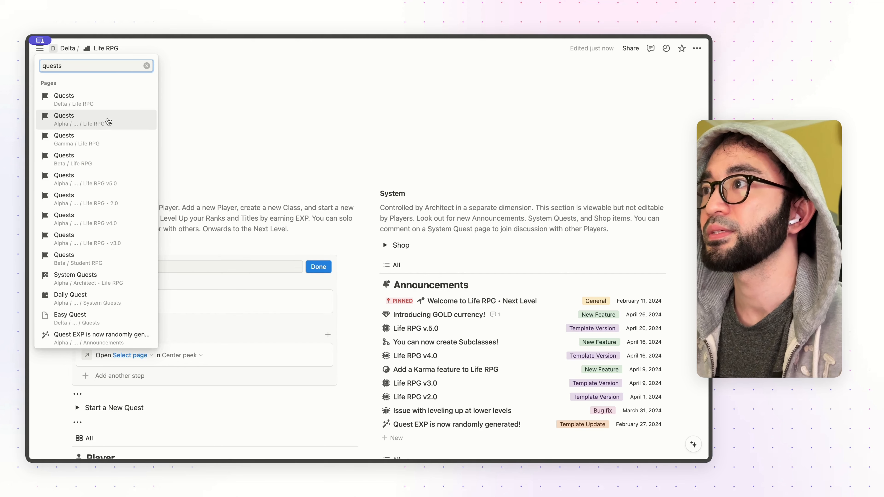
pyautogui.click(90, 105)
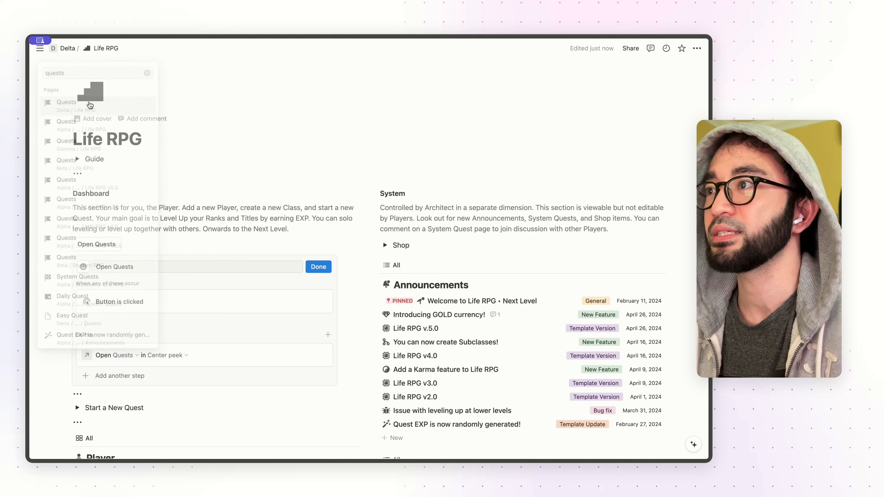
# Set the Open Quests action to Side peek, save the button and run it to open the Quests database
pyautogui.click(178, 351)
pyautogui.click(141, 380)
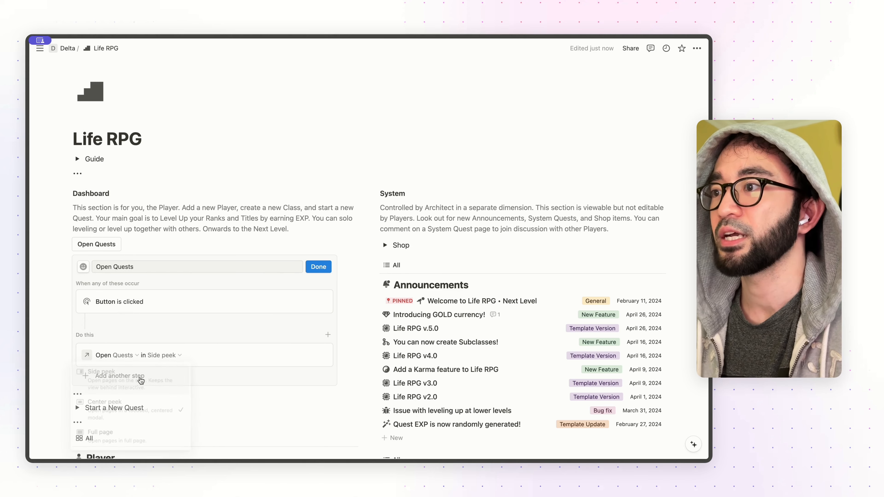
pyautogui.click(317, 267)
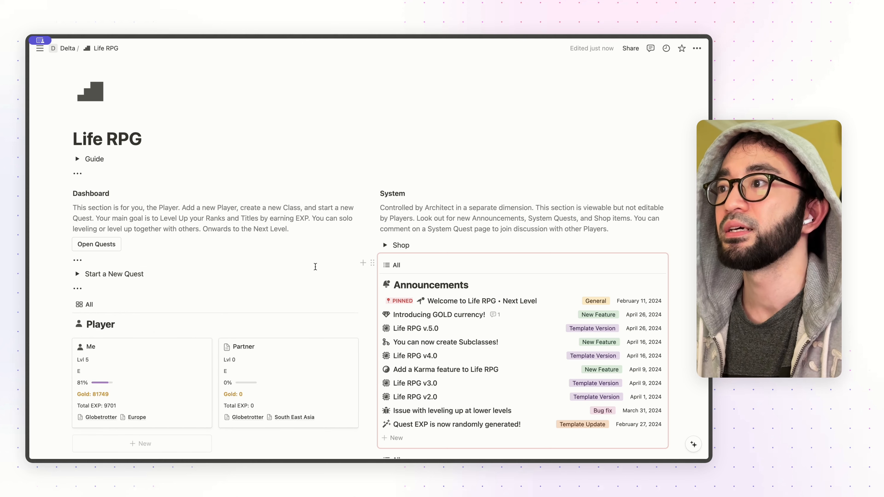
pyautogui.click(98, 249)
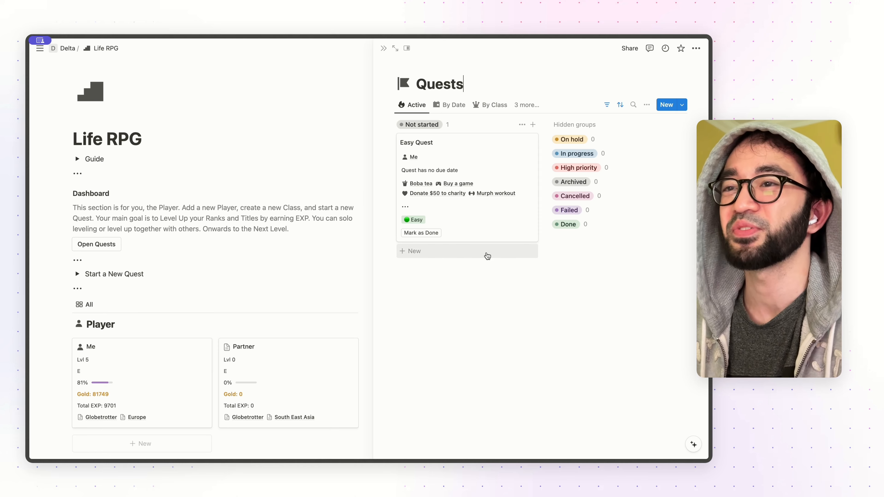
# Compare the dashboard's Quests board with the peeked Quests page, close the peek and reopen it with the Open Quests button
pyautogui.scroll(-20, 248, 286)
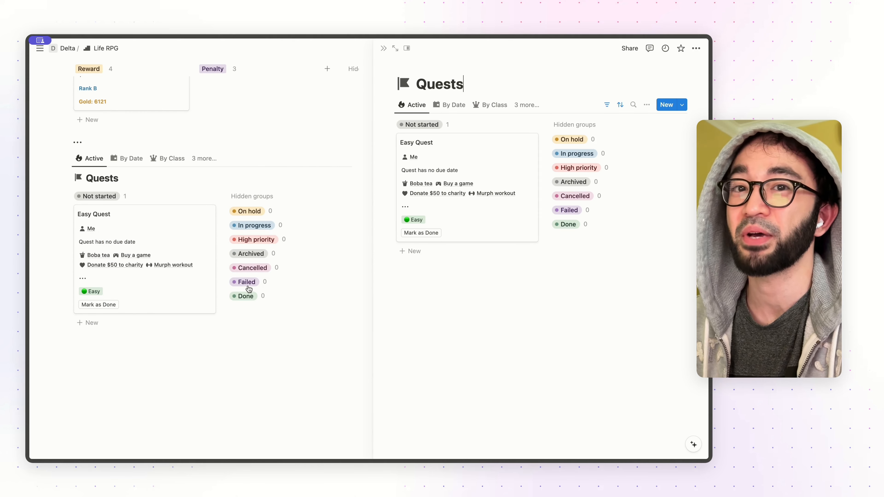
pyautogui.scroll(15, 249, 289)
pyautogui.scroll(4, 249, 289)
pyautogui.click(257, 283)
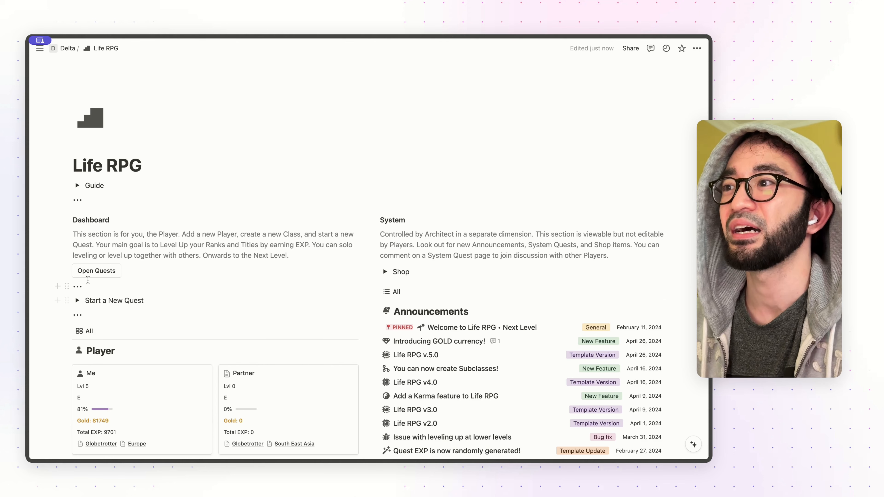
pyautogui.click(94, 272)
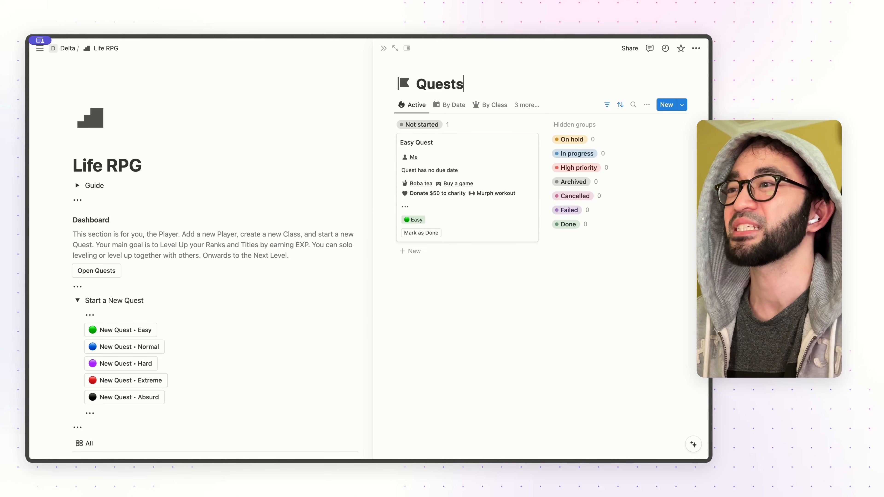
pyautogui.click(241, 295)
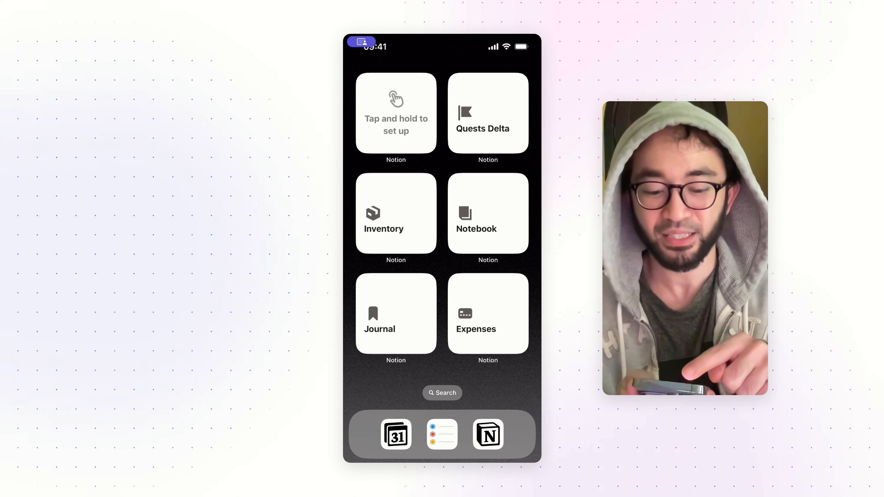
# On the phone, mark the Whatever quest as done from the Quests Delta widget's page and check it in the Logbook view
pyautogui.click(488, 114)
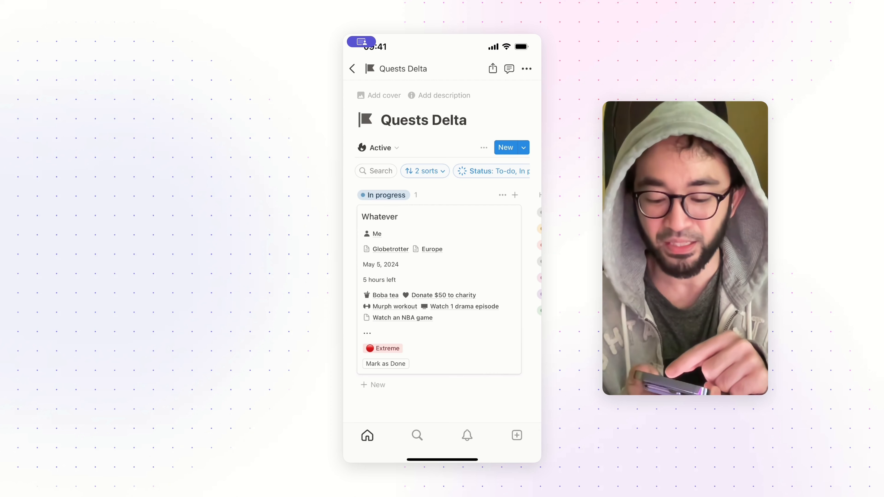
pyautogui.click(385, 363)
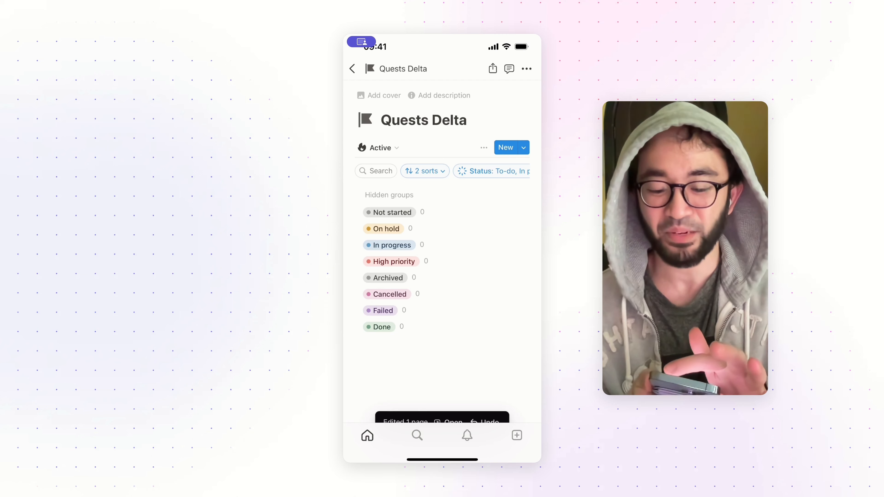
pyautogui.click(378, 147)
pyautogui.click(385, 224)
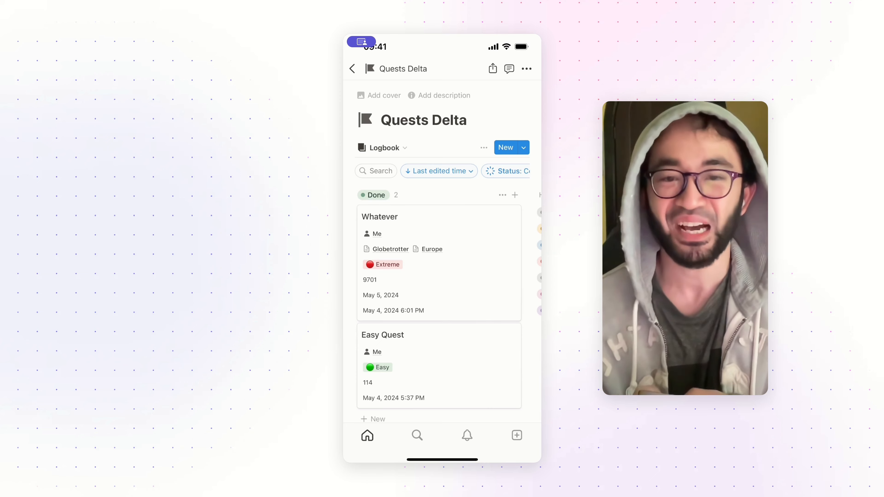
pyautogui.moveTo(441, 459); pyautogui.dragTo(441, 313)
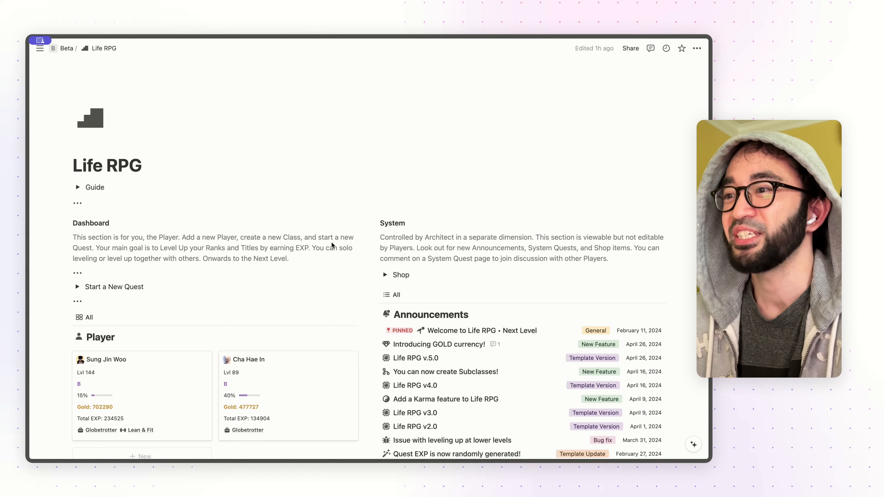
# Look over the Beta workspace's Life RPG dashboard and open the first player's page to review the active quests
pyautogui.scroll(-5, 325, 244)
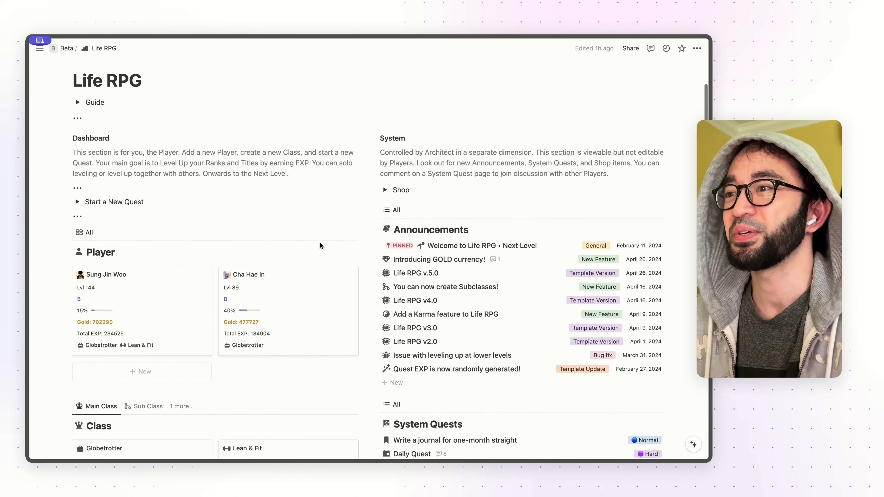
pyautogui.scroll(-2, 320, 243)
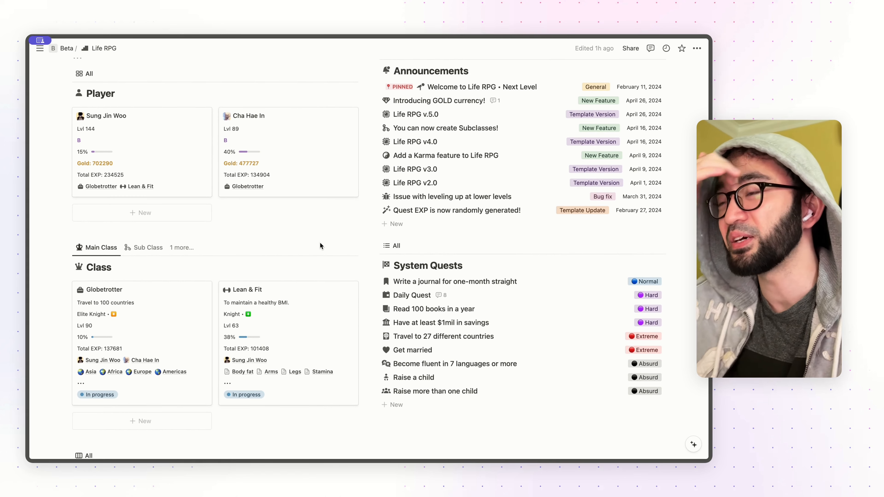
pyautogui.scroll(5, 320, 245)
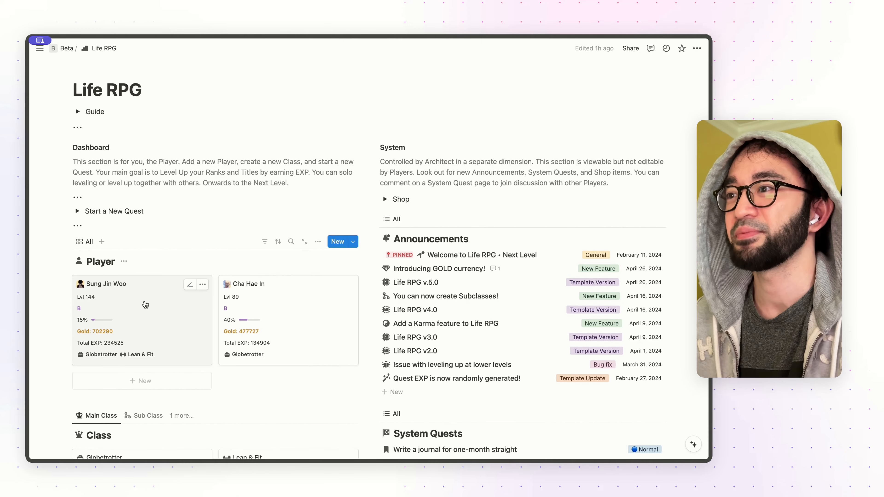
pyautogui.click(145, 305)
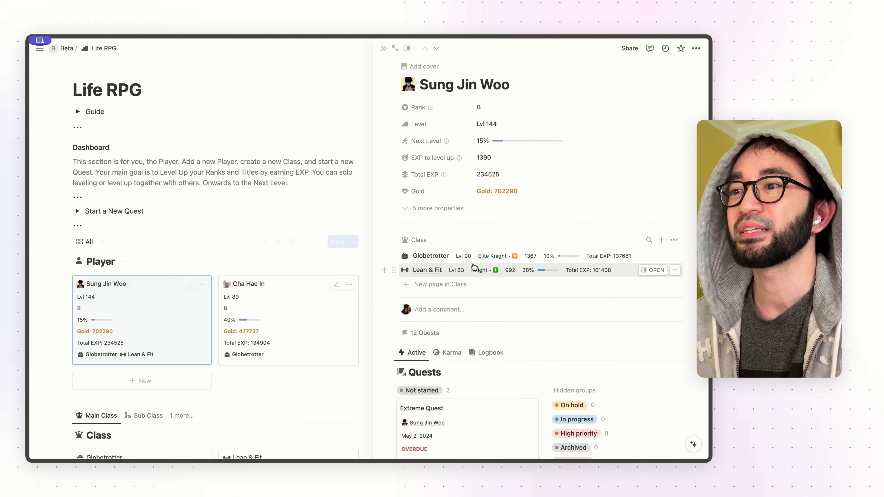
pyautogui.scroll(-5, 474, 265)
pyautogui.scroll(-2, 474, 267)
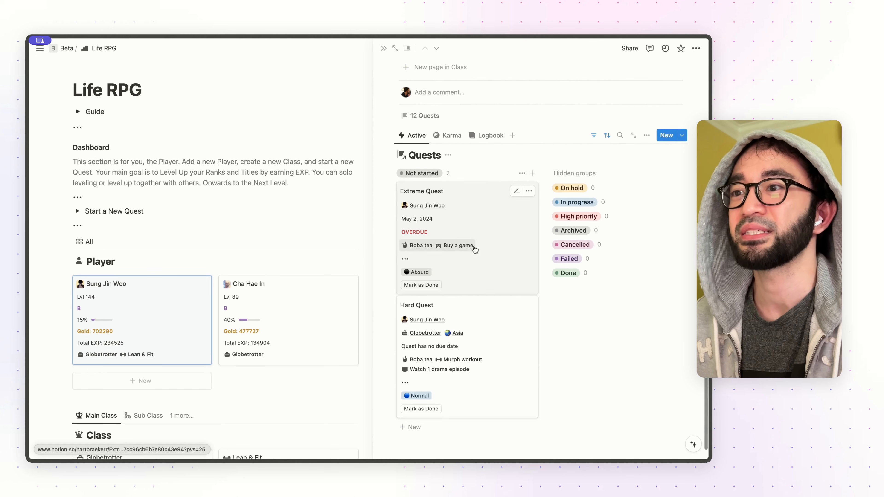
pyautogui.scroll(1, 483, 263)
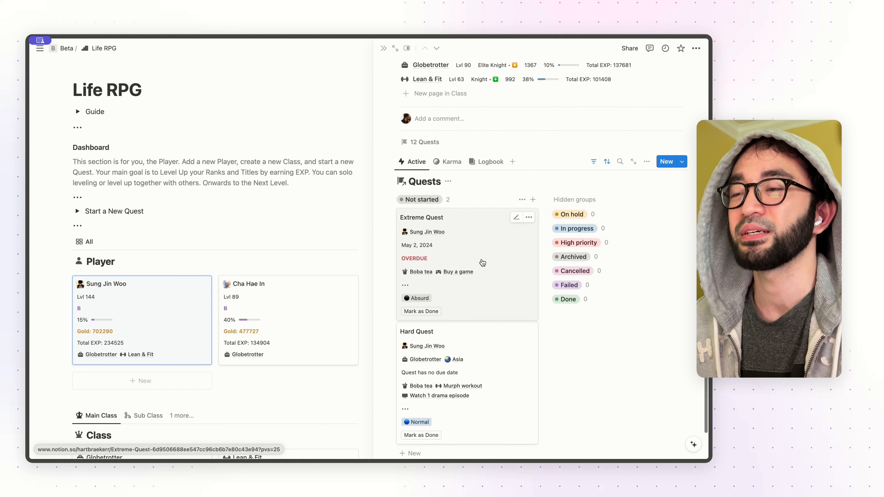
# Review the first player's quests in the Karma view, from the Boba tea group across to Murph workout
pyautogui.click(451, 165)
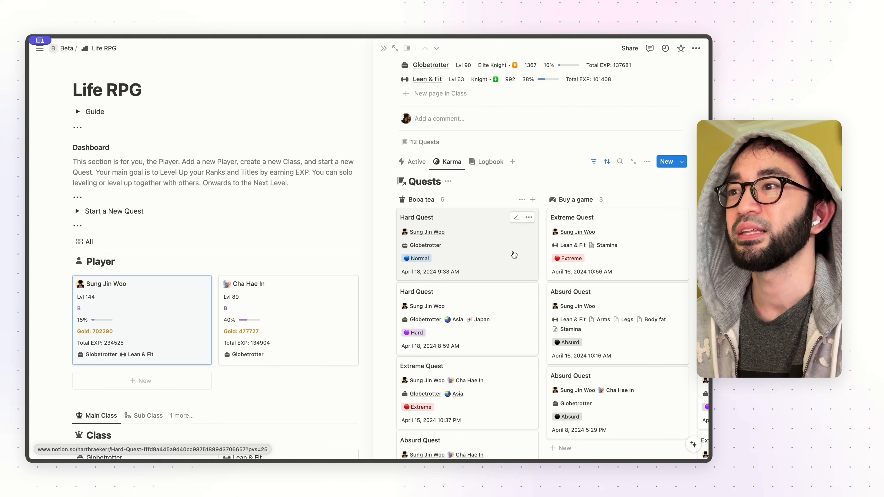
pyautogui.hscroll(3, 514, 255)
pyautogui.hscroll(-3, 513, 255)
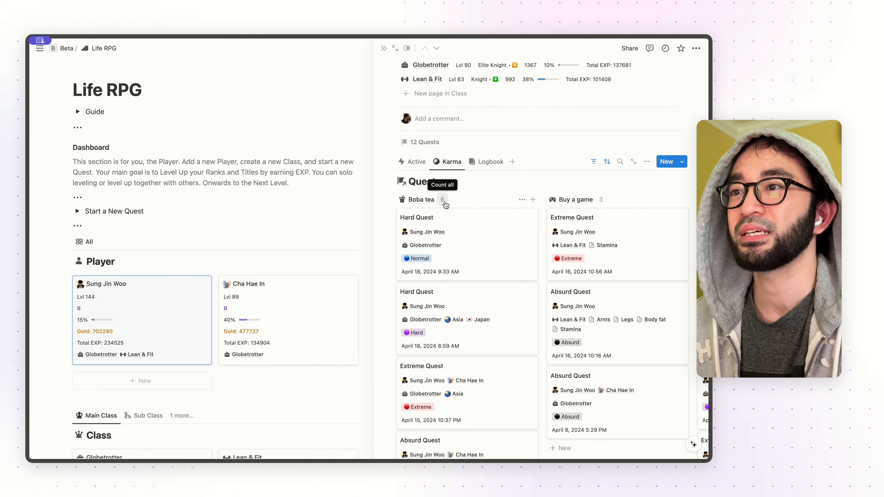
pyautogui.hscroll(5, 449, 202)
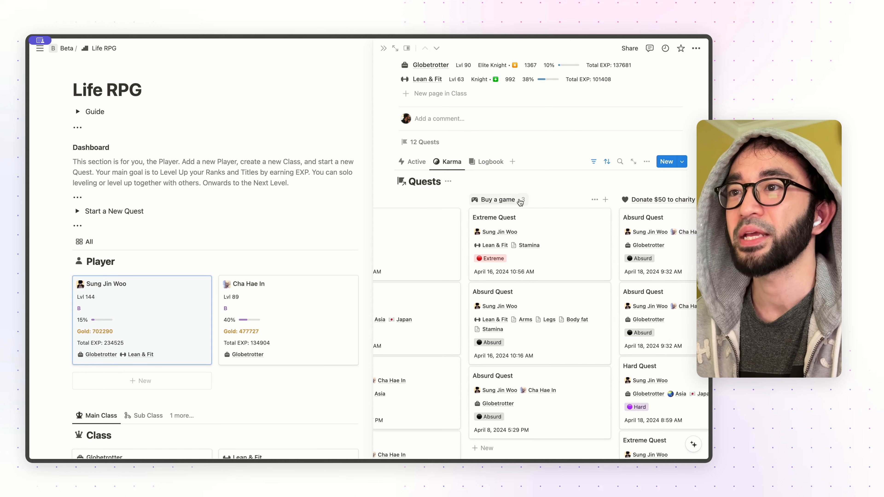
pyautogui.hscroll(8, 523, 203)
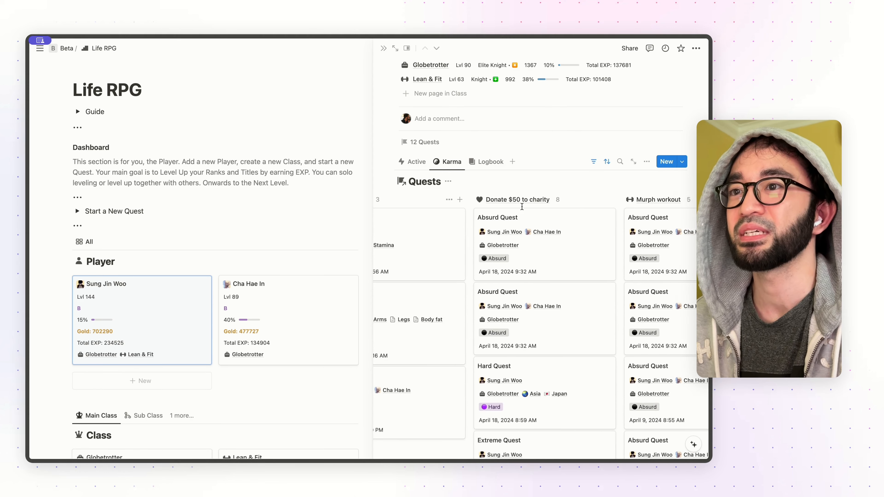
pyautogui.hscroll(7, 542, 205)
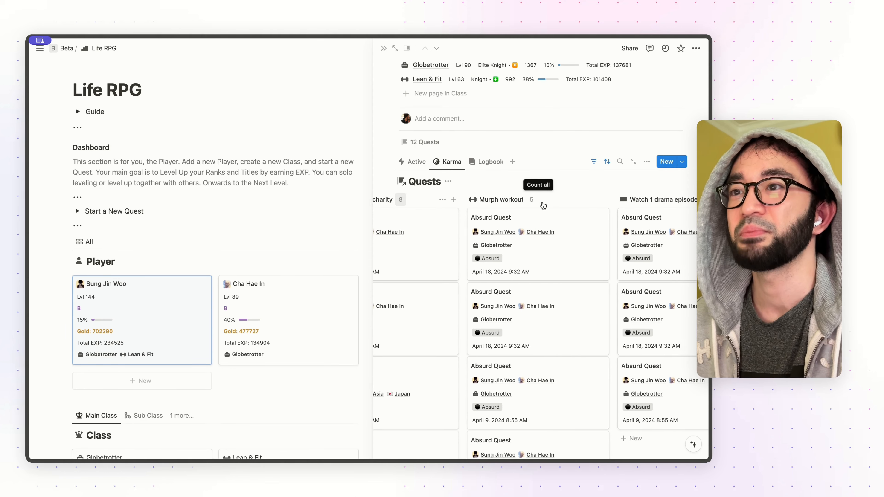
# Review the first player's failed and done quests in the Logbook view, and return to the Active view and the player's properties
pyautogui.click(491, 163)
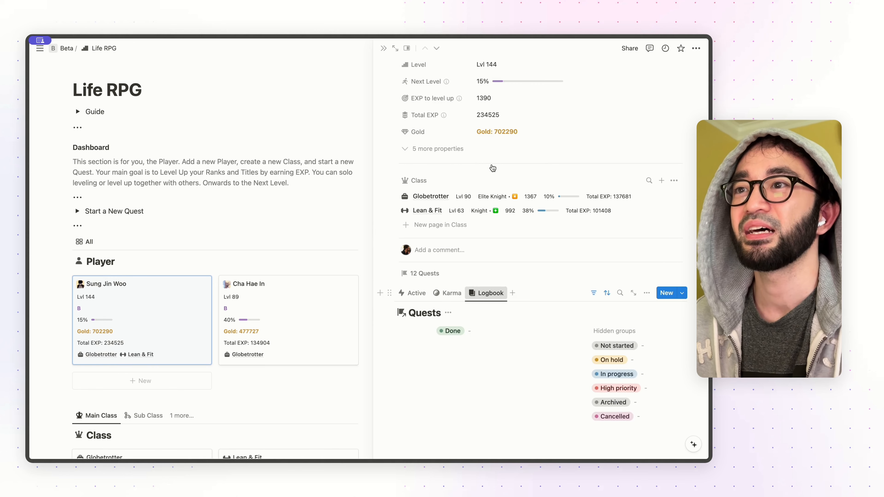
pyautogui.scroll(-2, 484, 207)
pyautogui.scroll(-3, 483, 206)
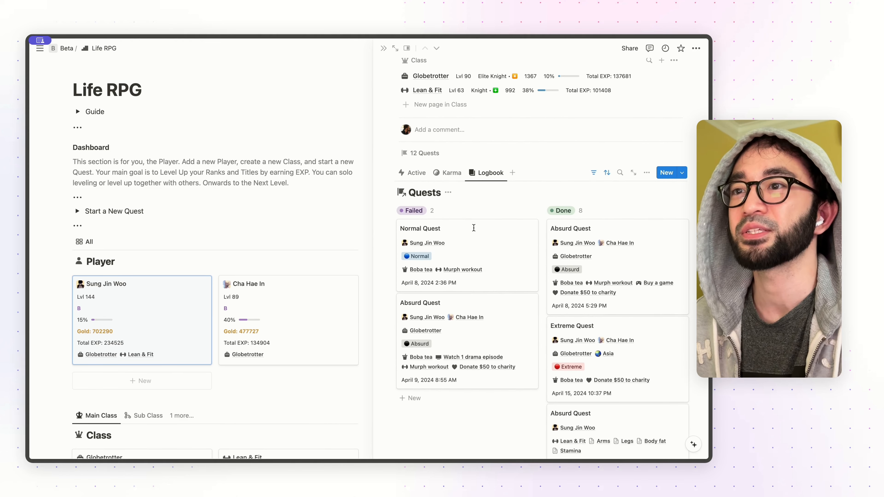
pyautogui.hscroll(5, 512, 235)
pyautogui.hscroll(-3, 513, 235)
pyautogui.click(412, 172)
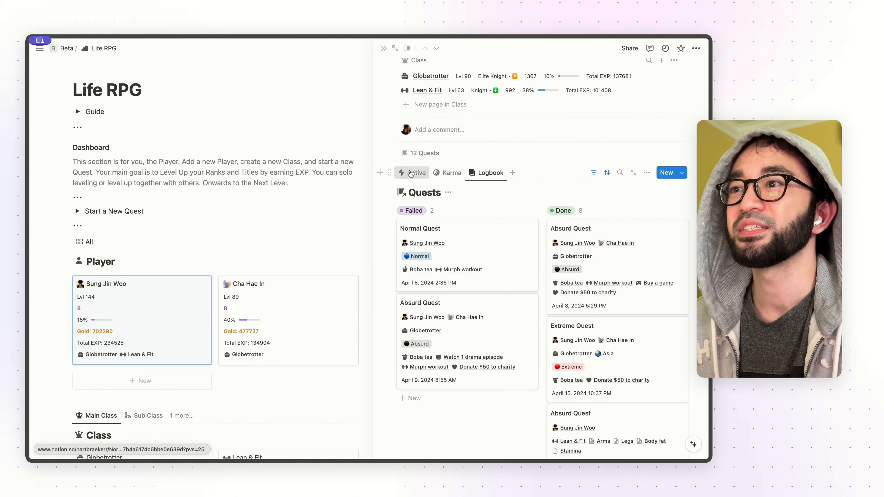
pyautogui.scroll(5, 424, 209)
pyautogui.scroll(1, 424, 209)
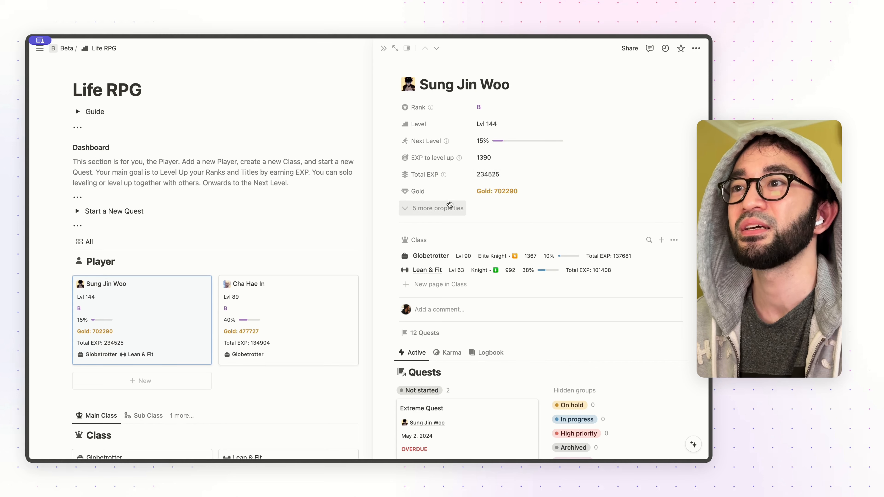
pyautogui.scroll(-2, 440, 235)
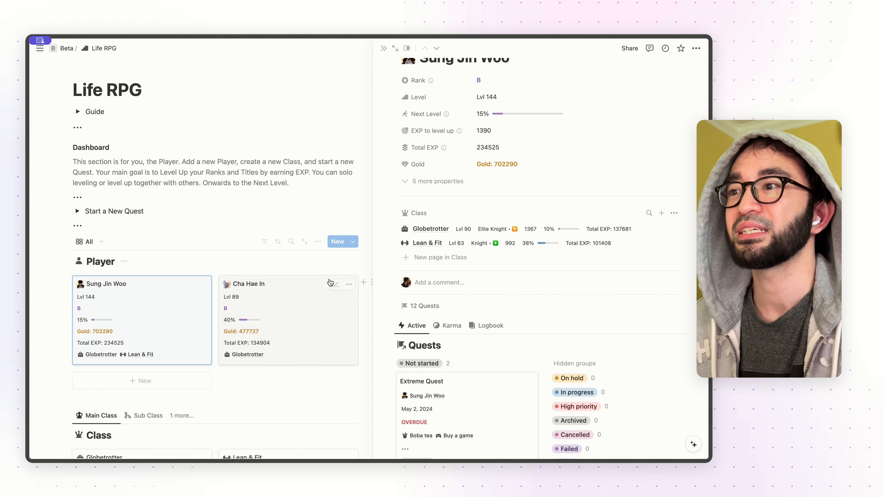
# Open the second player's page, review its Karma and Logbook quest views, return to Active and close the page
pyautogui.click(306, 308)
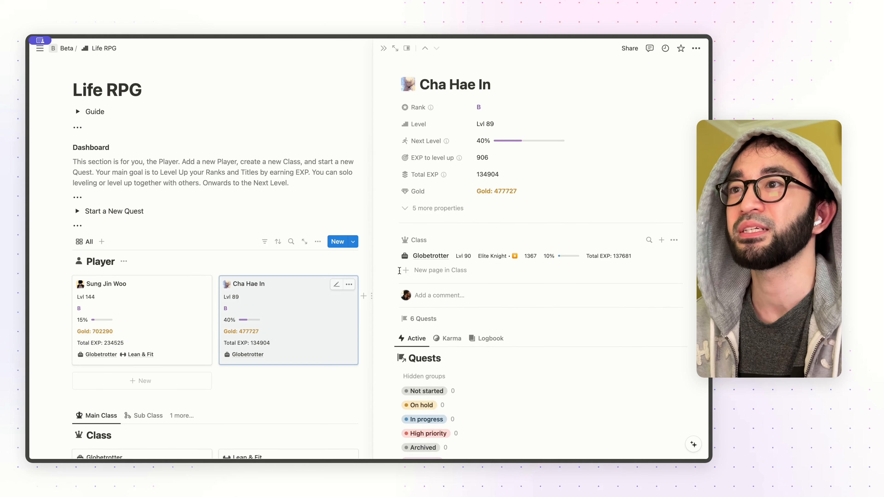
pyautogui.scroll(-3, 455, 261)
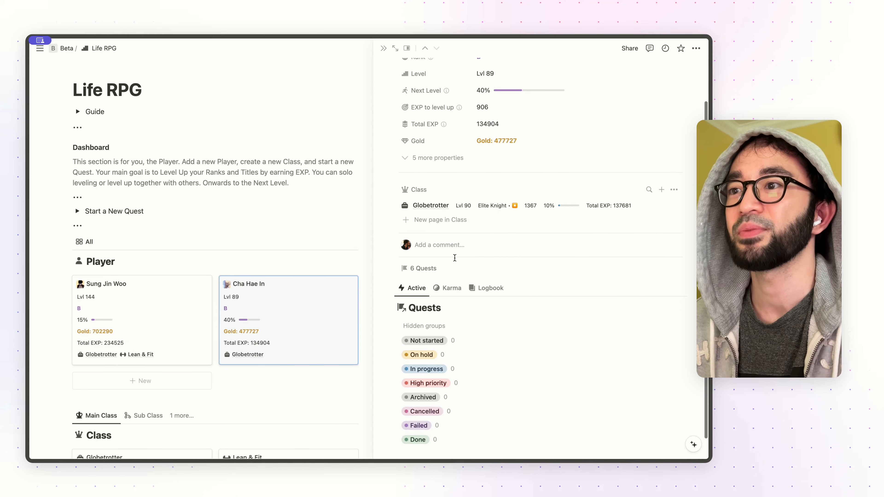
pyautogui.click(456, 289)
pyautogui.scroll(-5, 463, 290)
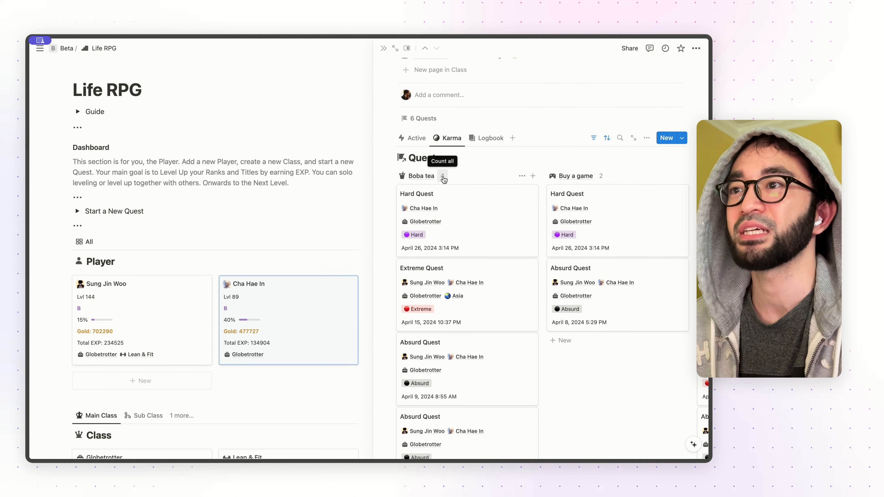
pyautogui.click(486, 139)
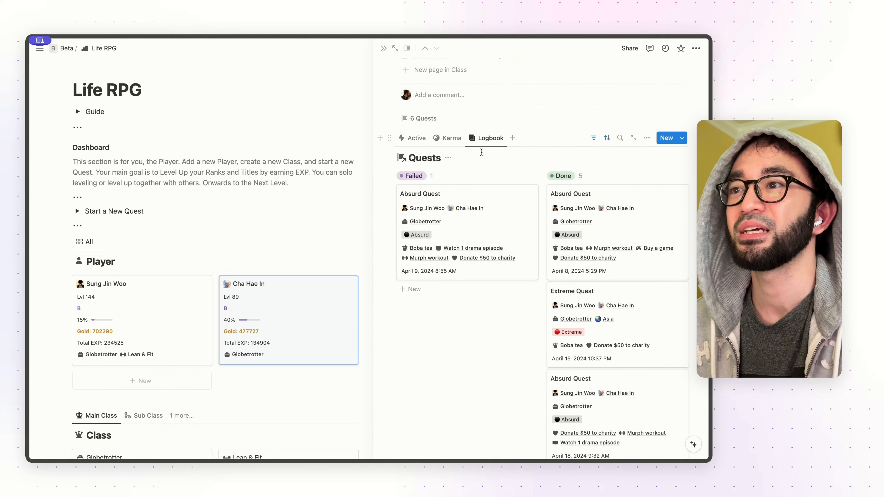
pyautogui.hscroll(3, 454, 203)
pyautogui.hscroll(-3, 454, 203)
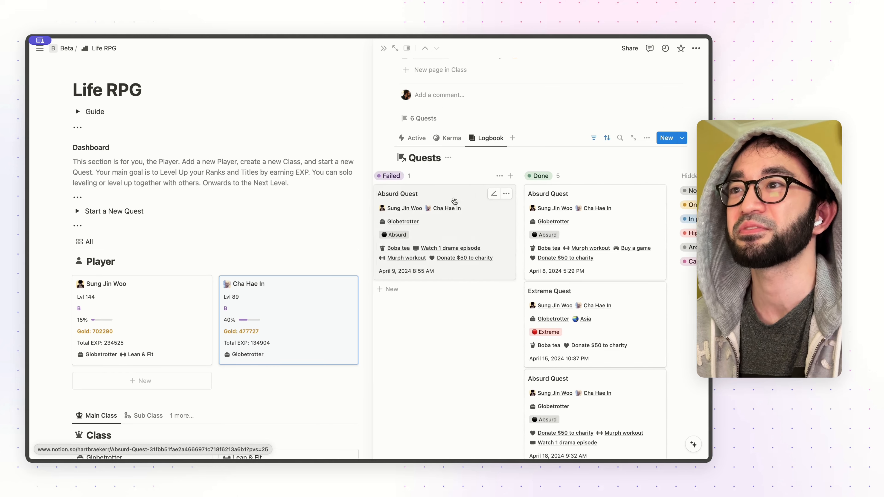
pyautogui.click(413, 138)
pyautogui.scroll(3, 357, 180)
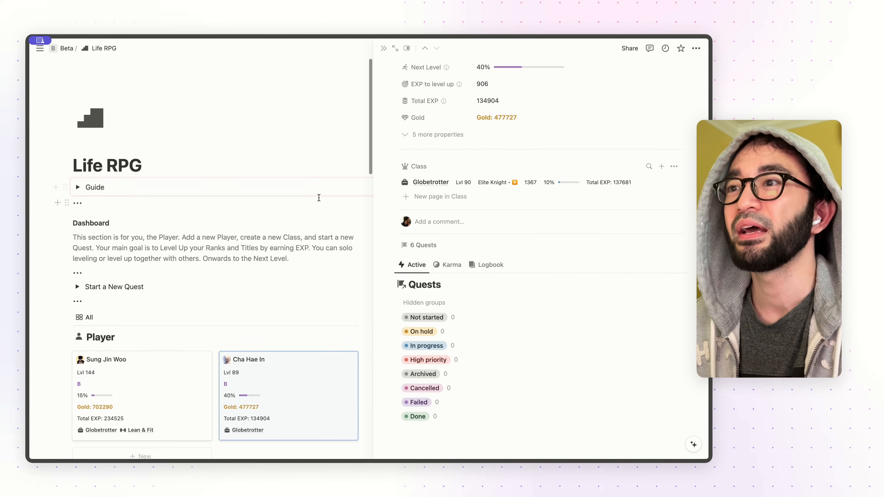
pyautogui.click(314, 201)
# Open the Globetrotter class page and review its properties, linked players and Sub Class entries
pyautogui.scroll(-10, 308, 207)
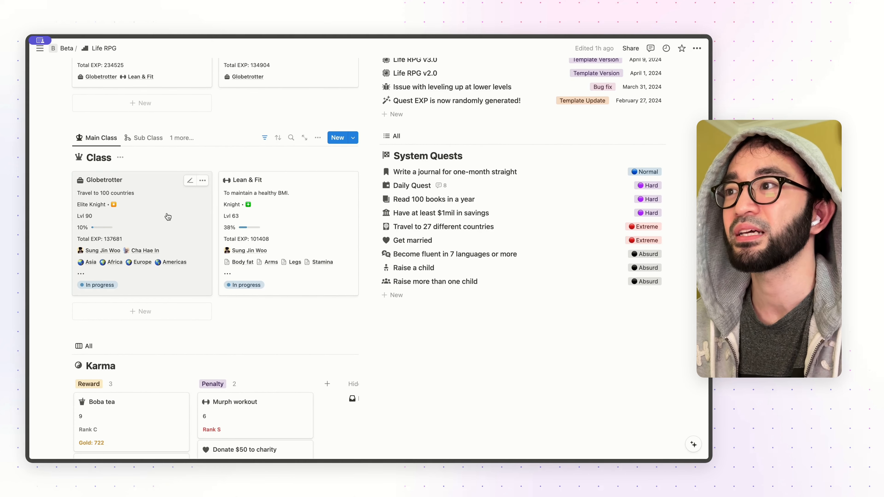
pyautogui.click(169, 216)
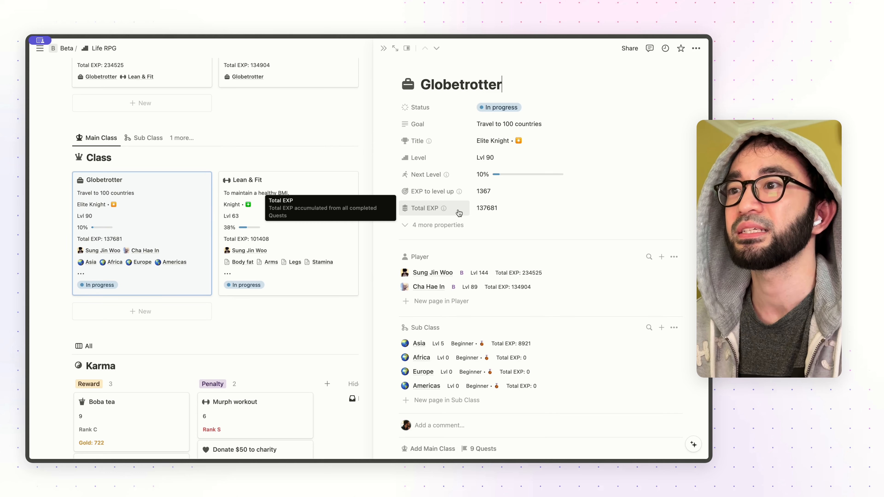
pyautogui.scroll(-5, 459, 213)
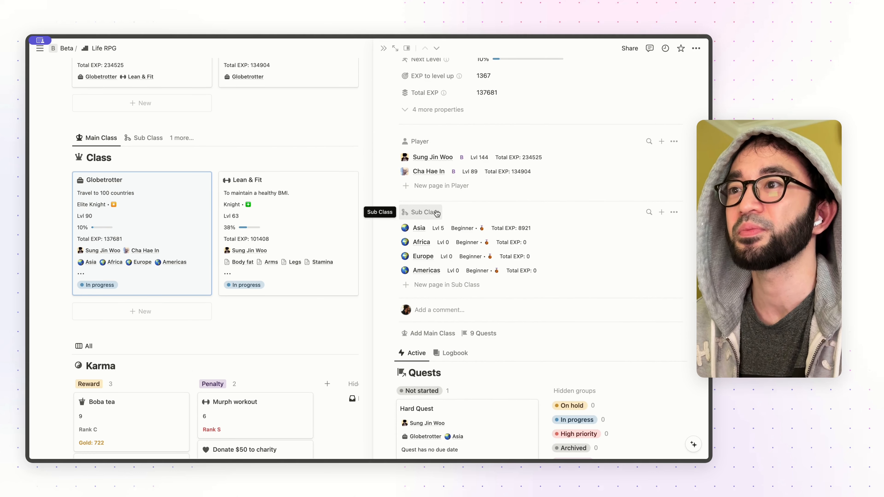
pyautogui.scroll(3, 441, 213)
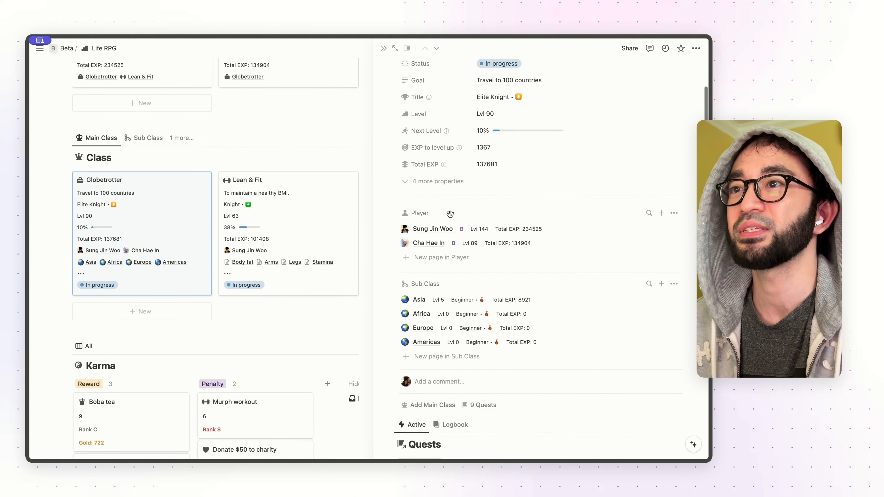
pyautogui.scroll(2, 450, 214)
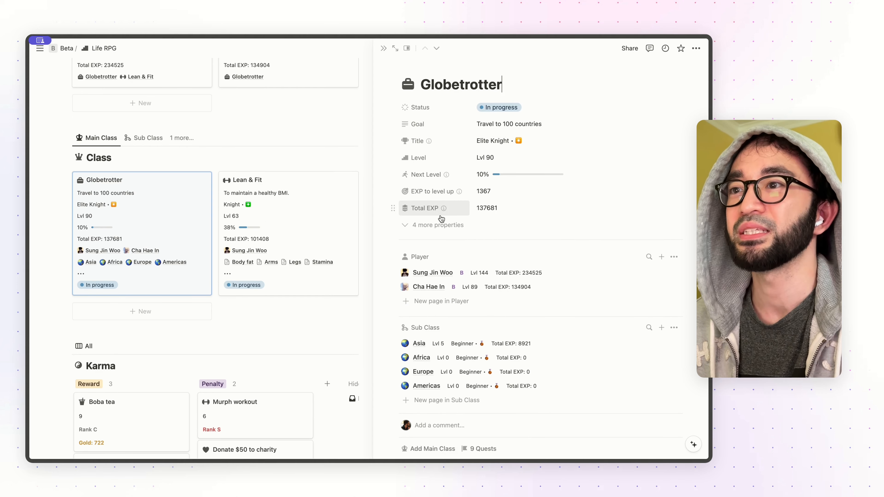
# Review the Globetrotter page's active quests, and show the dashboard's Class gallery in the Sub Class view to examine its groups
pyautogui.scroll(-10, 475, 212)
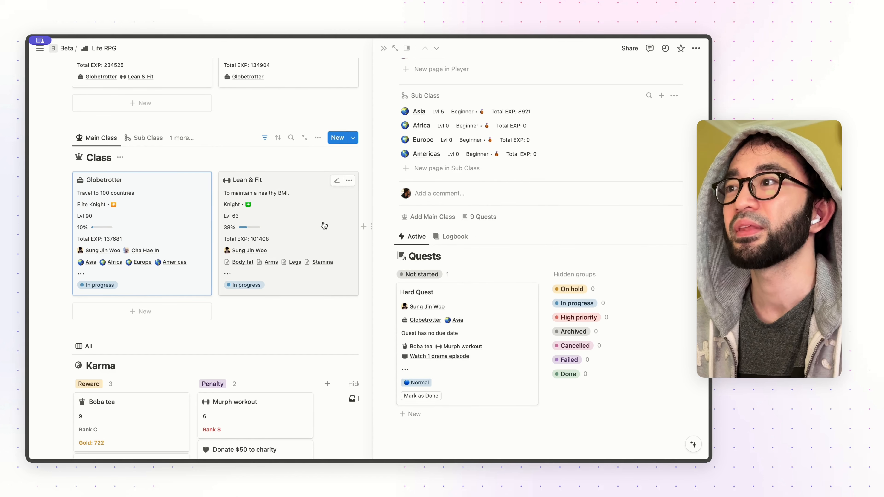
pyautogui.click(150, 140)
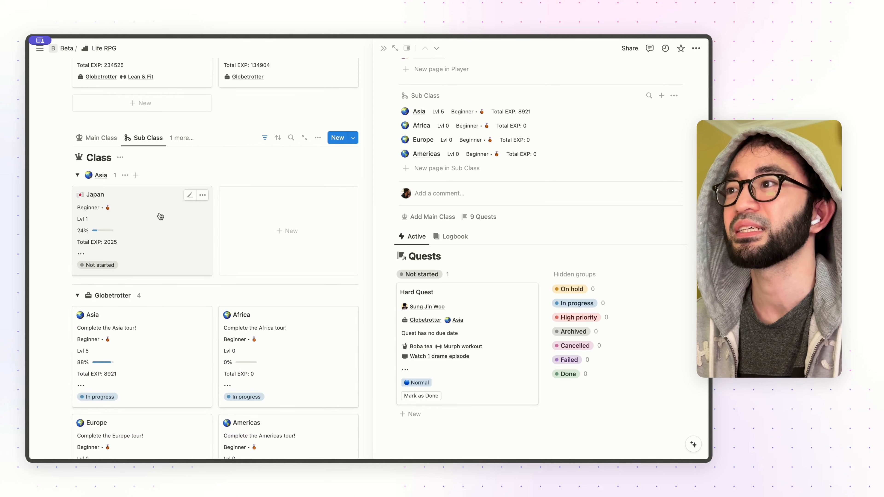
pyautogui.scroll(-5, 159, 213)
pyautogui.scroll(-15, 159, 212)
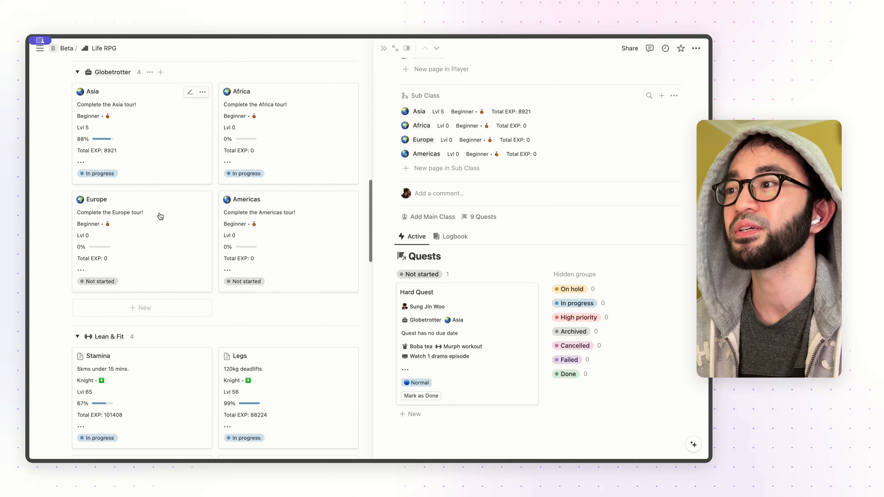
# Look over the dashboard's Karma and Quests sections, return to the top of the dashboard and close the Globetrotter page
pyautogui.scroll(-7, 160, 216)
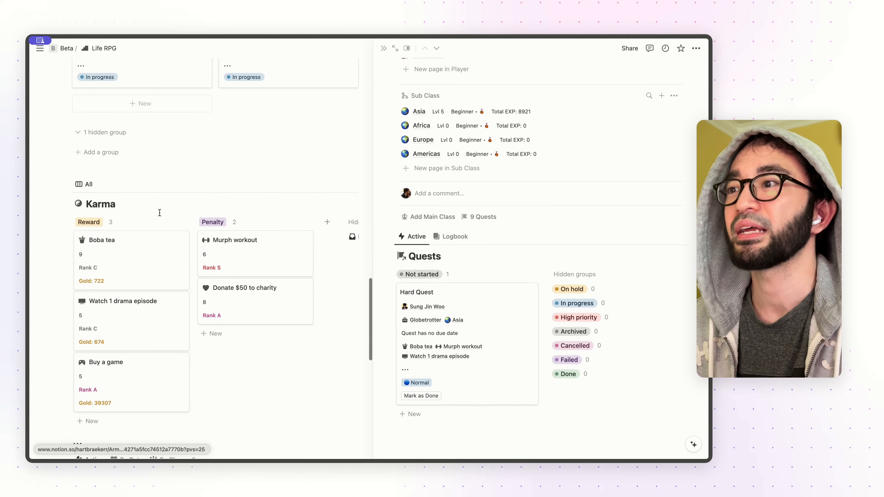
pyautogui.scroll(-10, 174, 211)
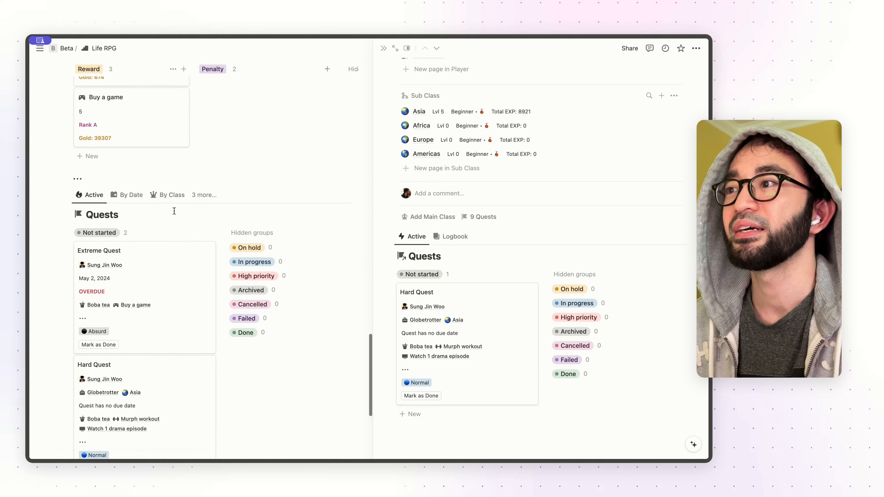
pyautogui.scroll(20, 175, 213)
pyautogui.scroll(20, 174, 213)
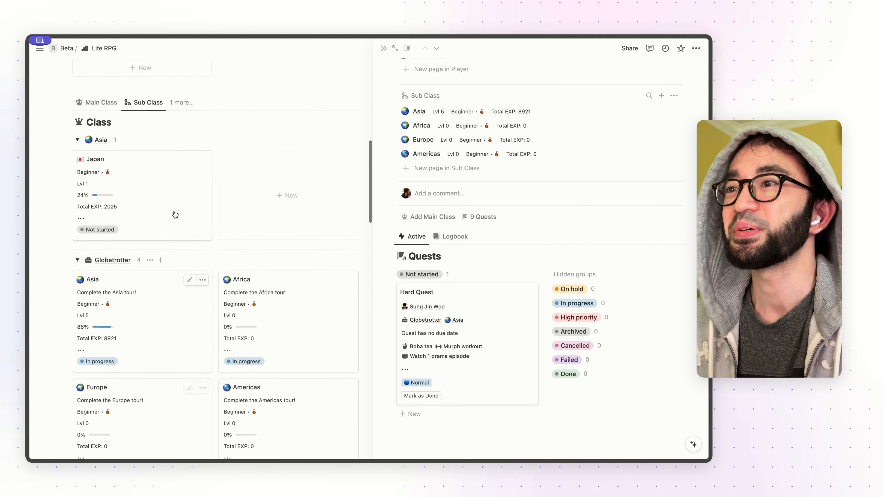
pyautogui.press('Escape')
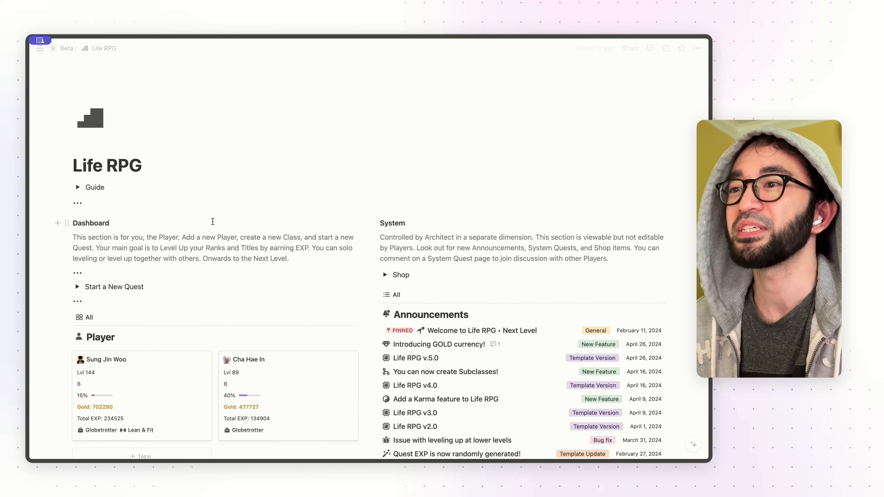